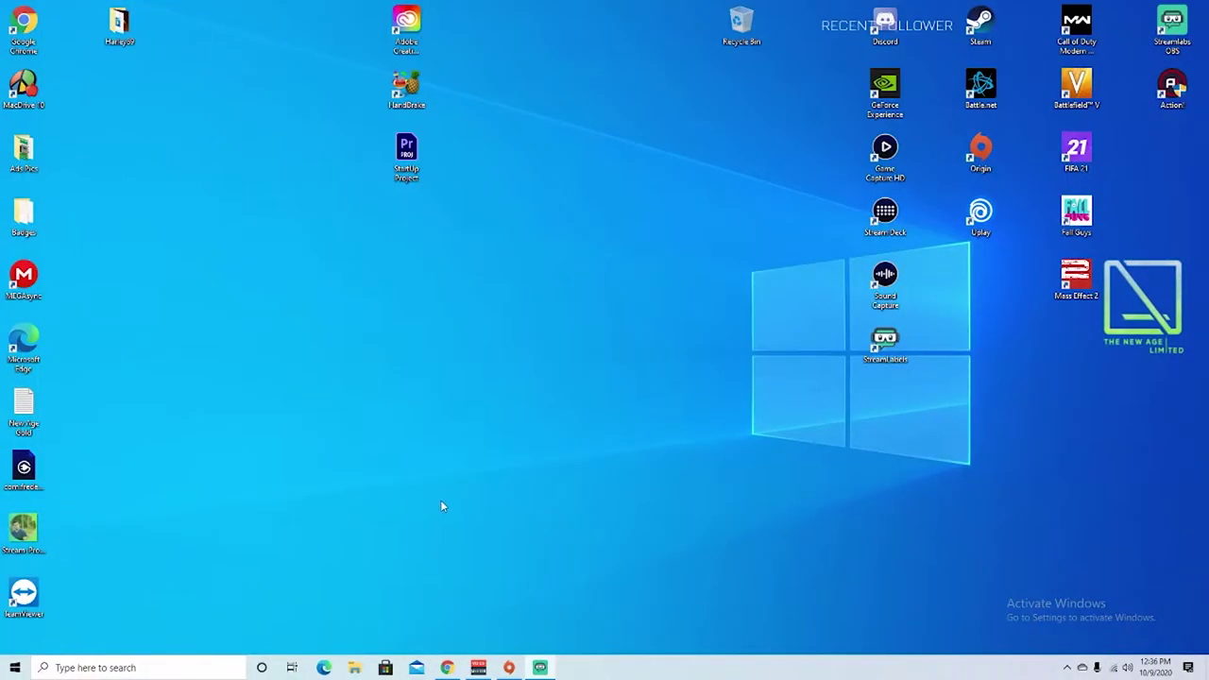
pyautogui.click(446, 667)
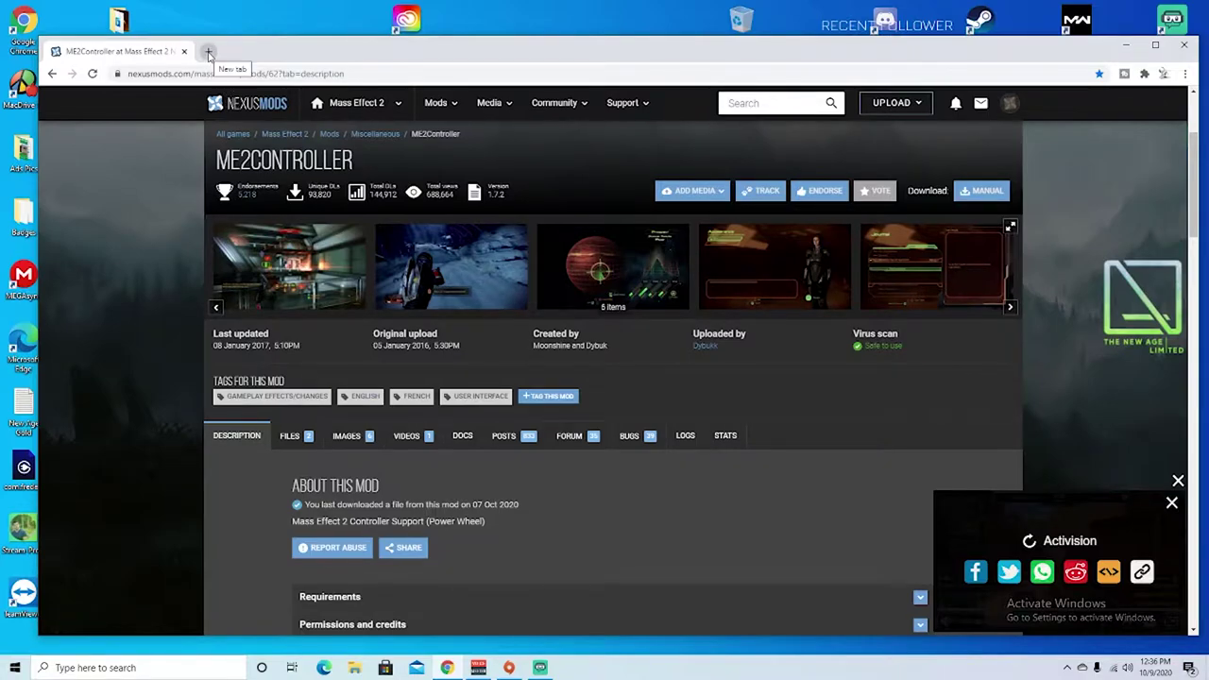
pyautogui.click(209, 52)
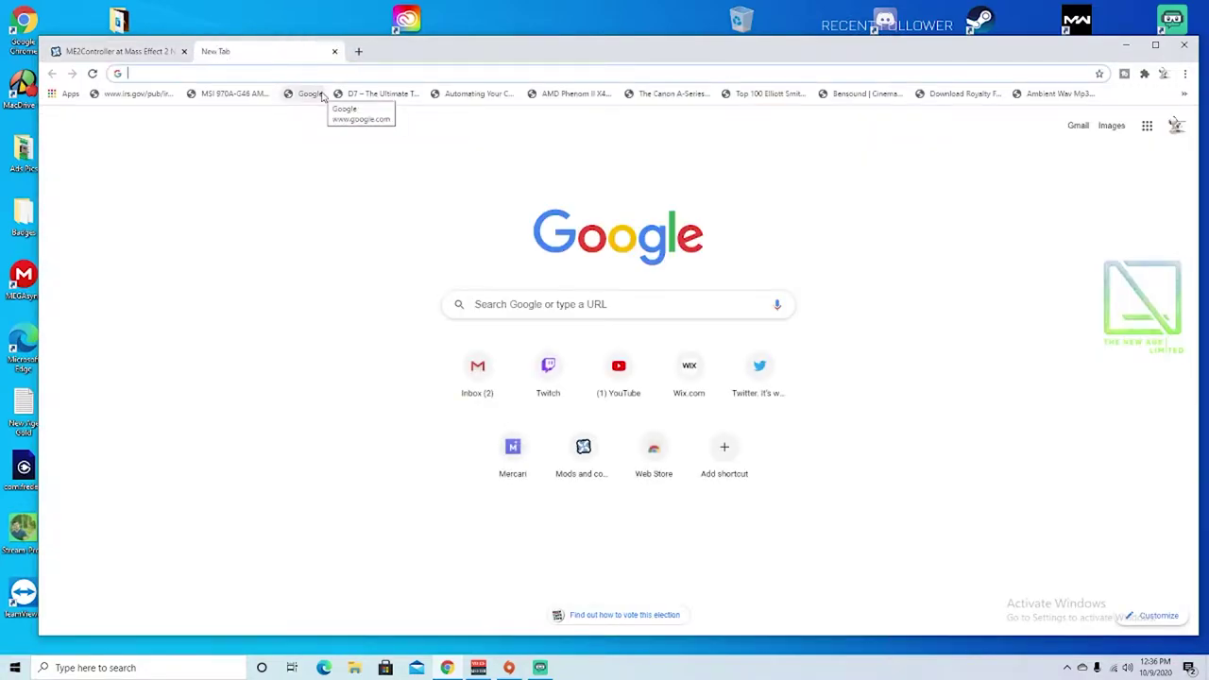
pyautogui.write('ds4windows')
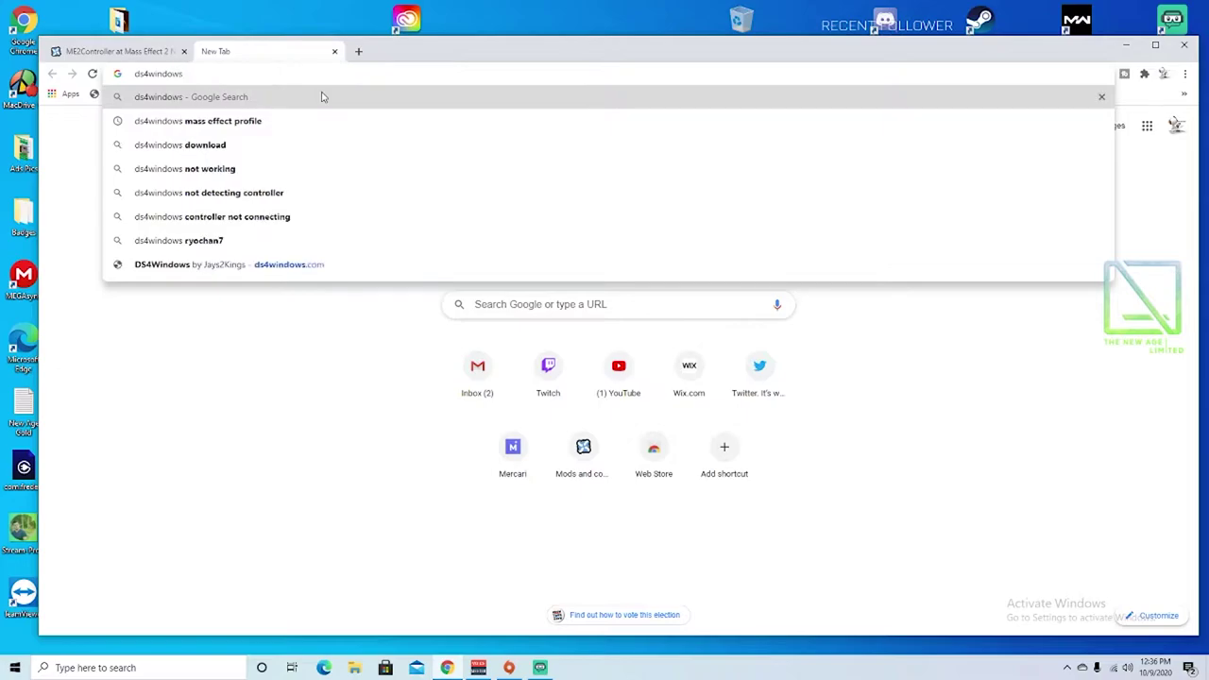
pyautogui.press('Return')
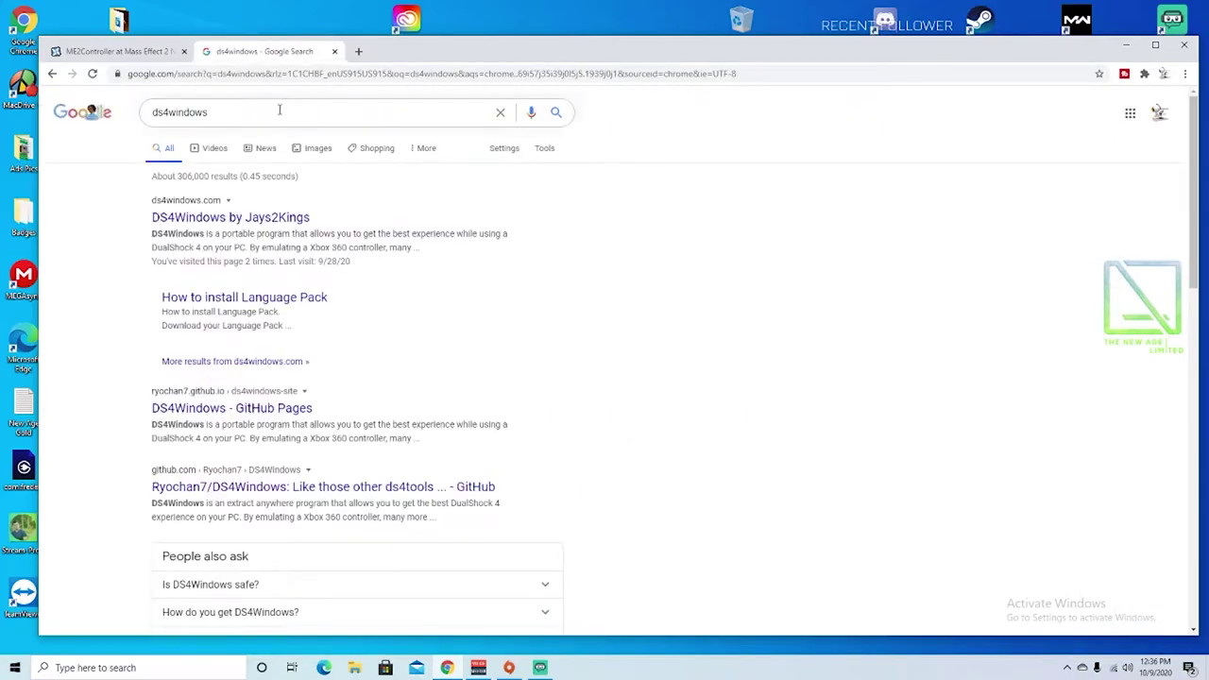
pyautogui.click(265, 227)
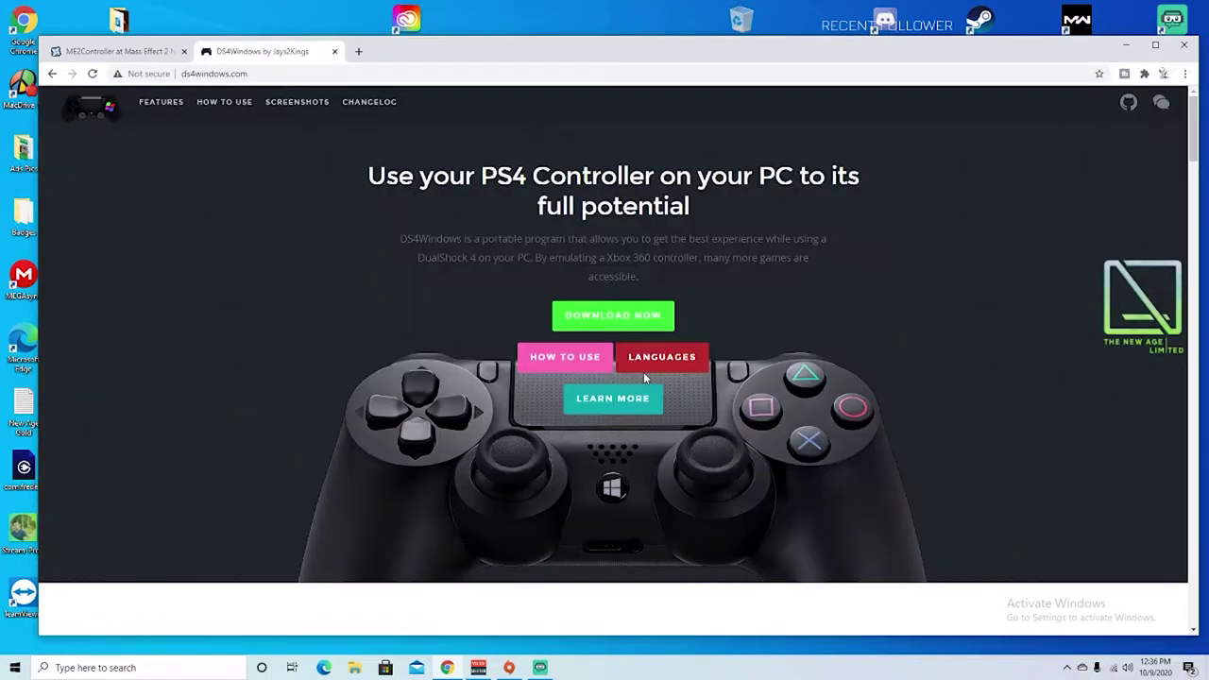
pyautogui.click(595, 321)
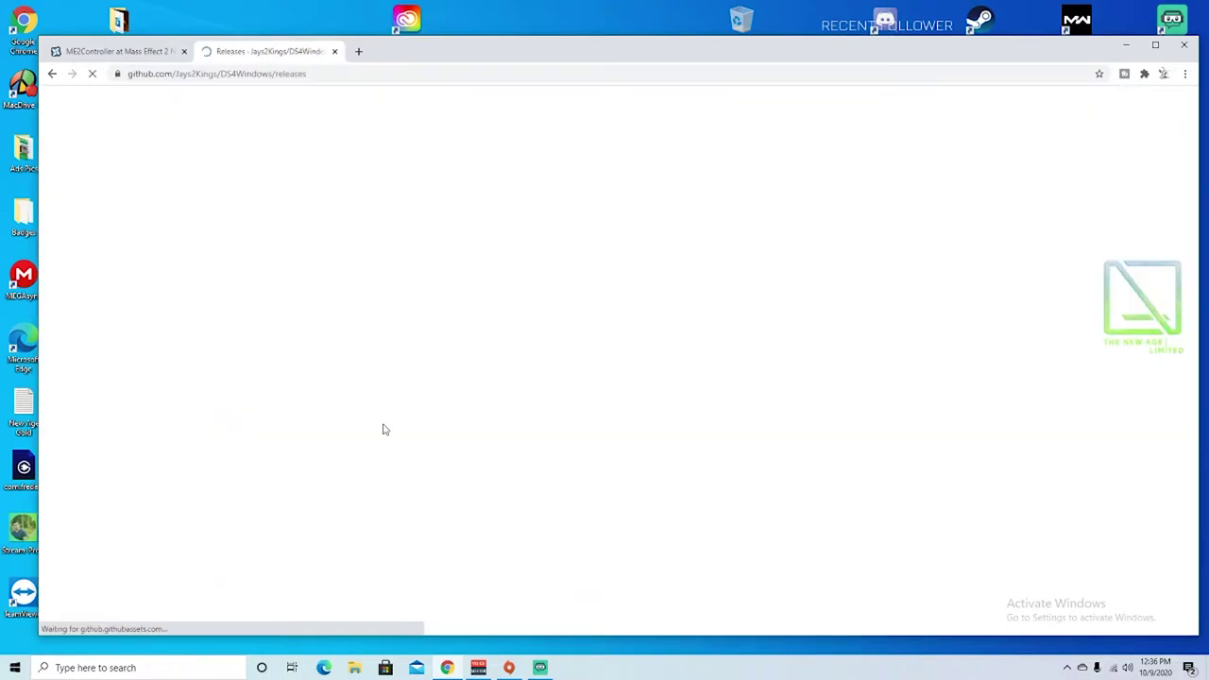
pyautogui.scroll(-2, 431, 419)
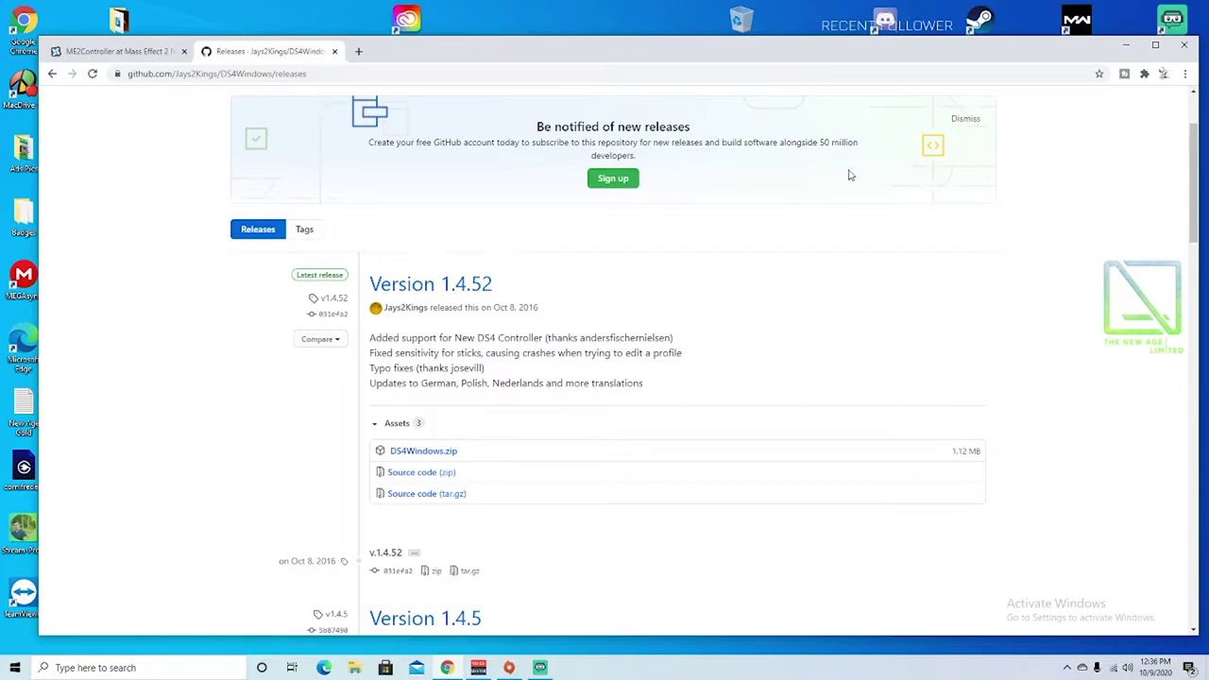
# Close the DS4Windows releases tab and read through the mod's installation order notes
pyautogui.click(335, 52)
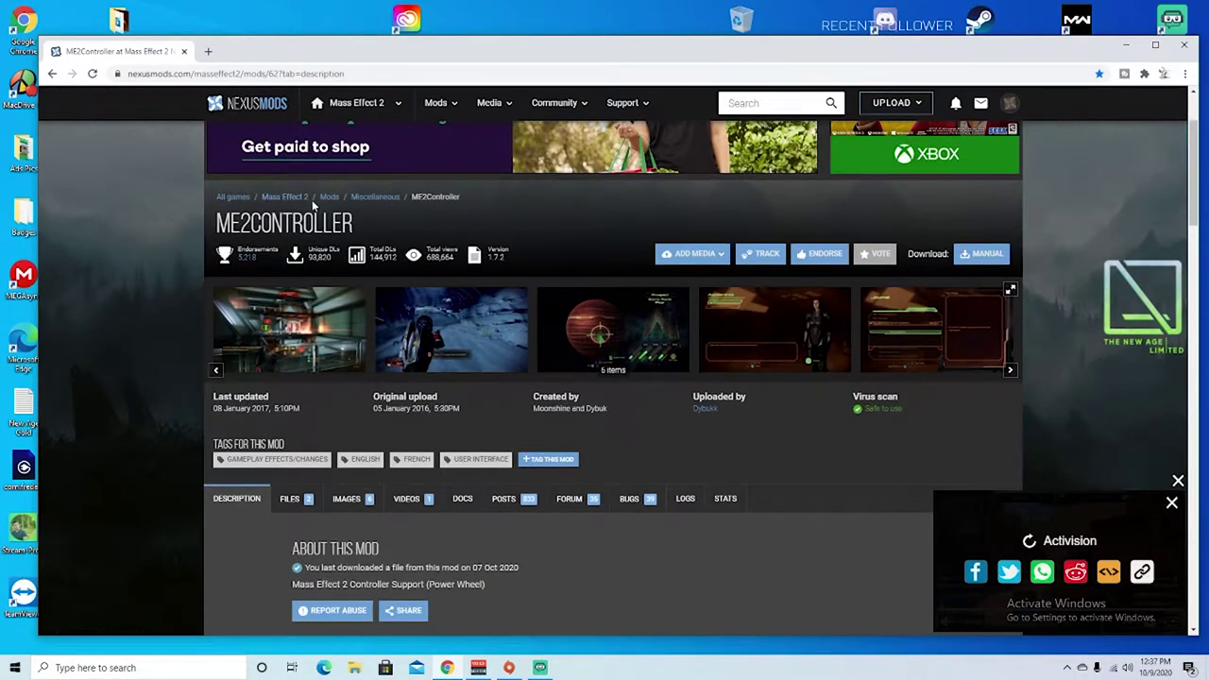
pyautogui.scroll(-3, 565, 512)
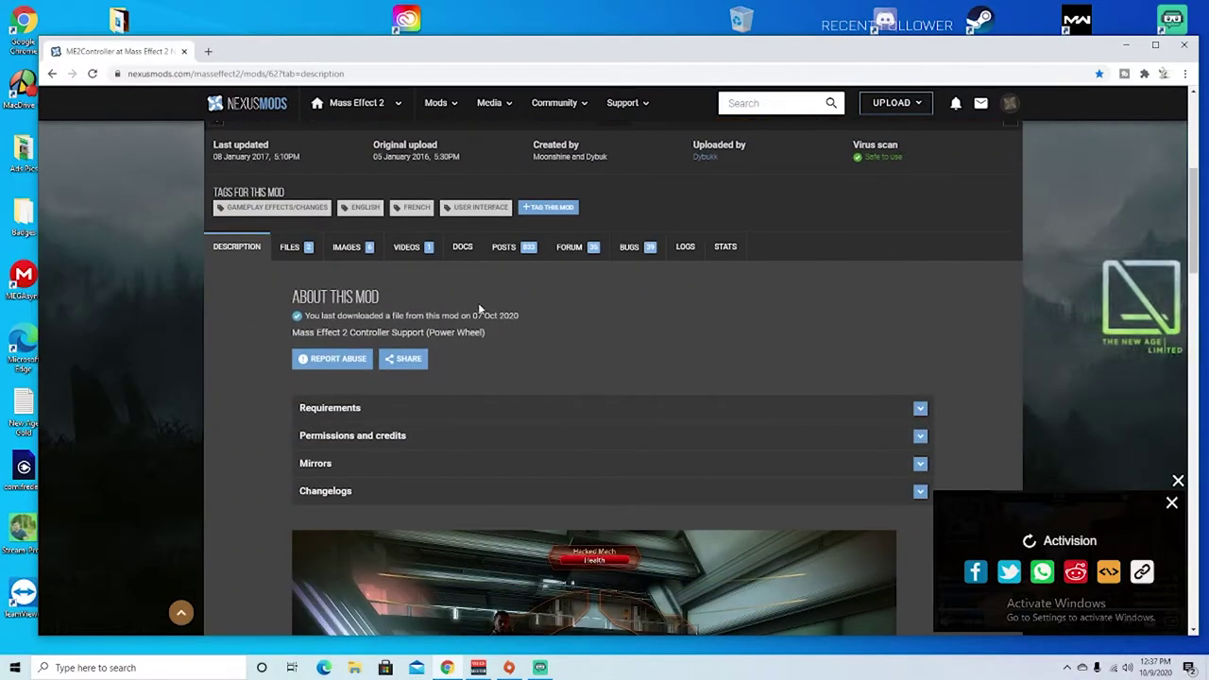
pyautogui.scroll(-7, 508, 344)
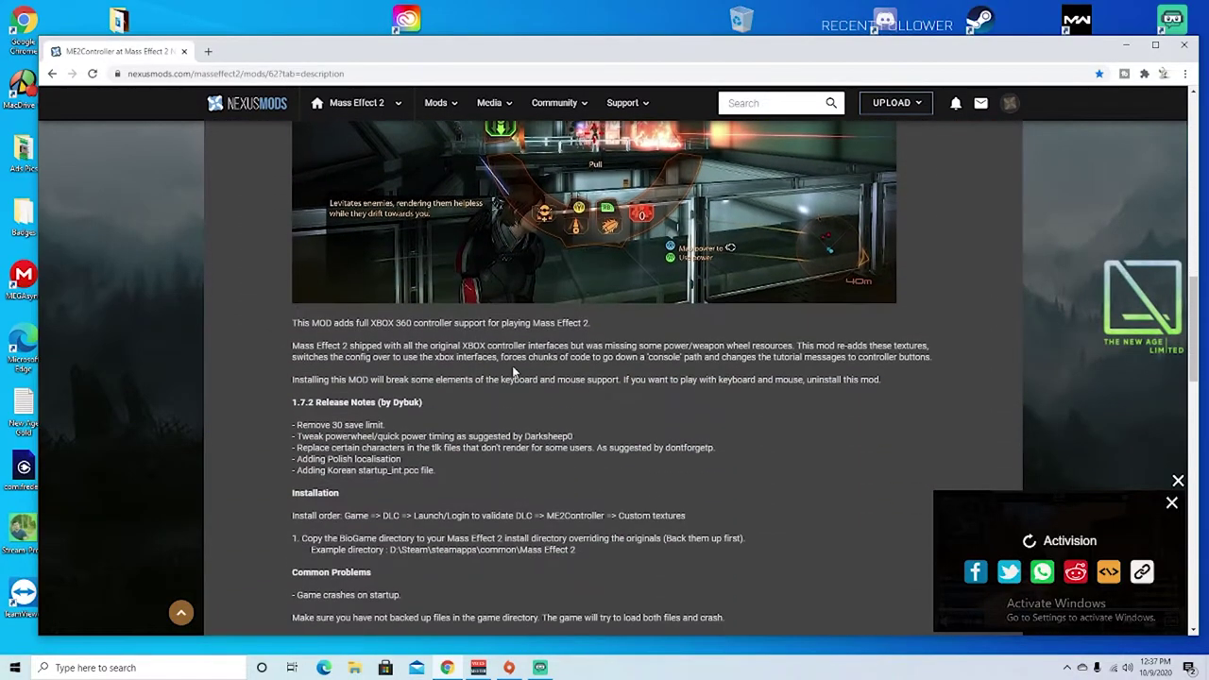
pyautogui.moveTo(309, 390); pyautogui.dragTo(610, 502)
pyautogui.click(628, 520)
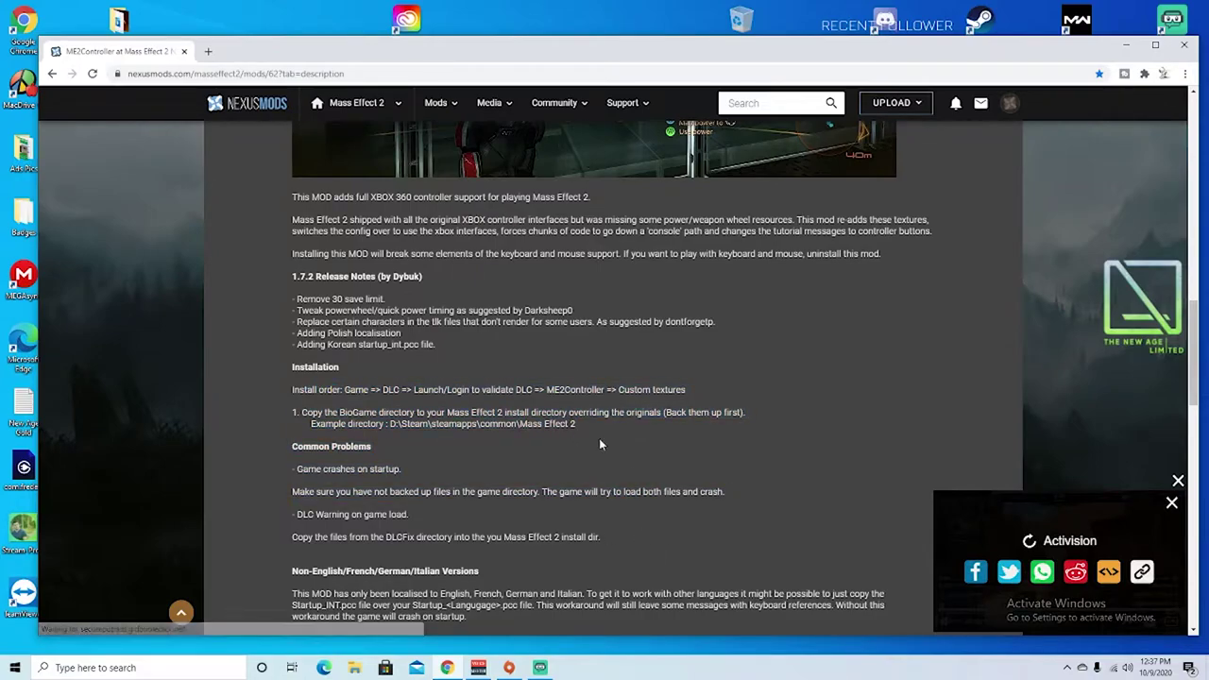
pyautogui.scroll(3, 588, 505)
pyautogui.scroll(5, 567, 567)
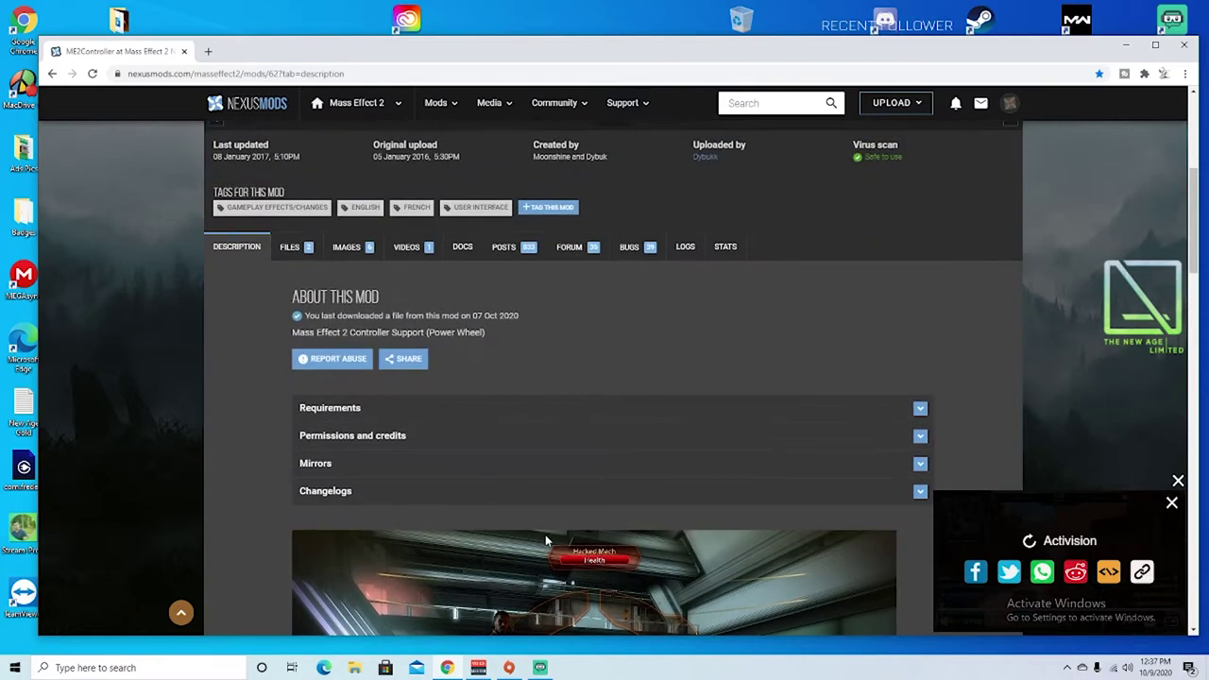
# Show the mod's Files tab with the 55.5MB main file ME2Controller 1.7.2
pyautogui.click(308, 247)
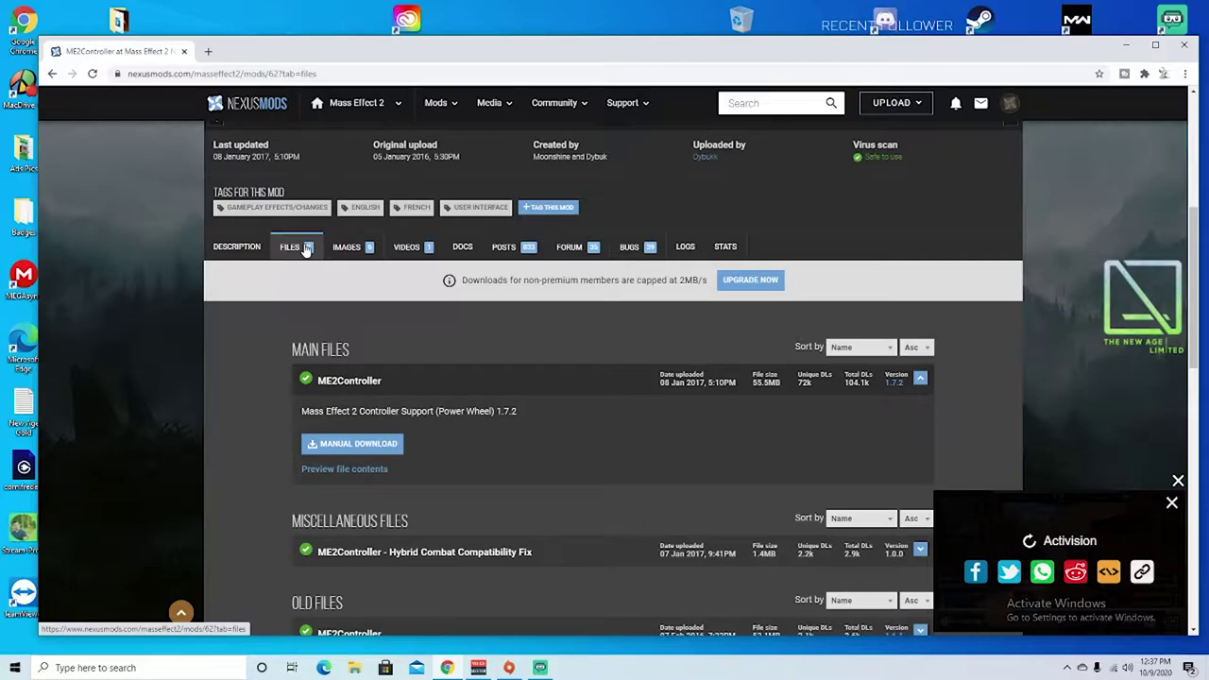
pyautogui.scroll(-2, 567, 533)
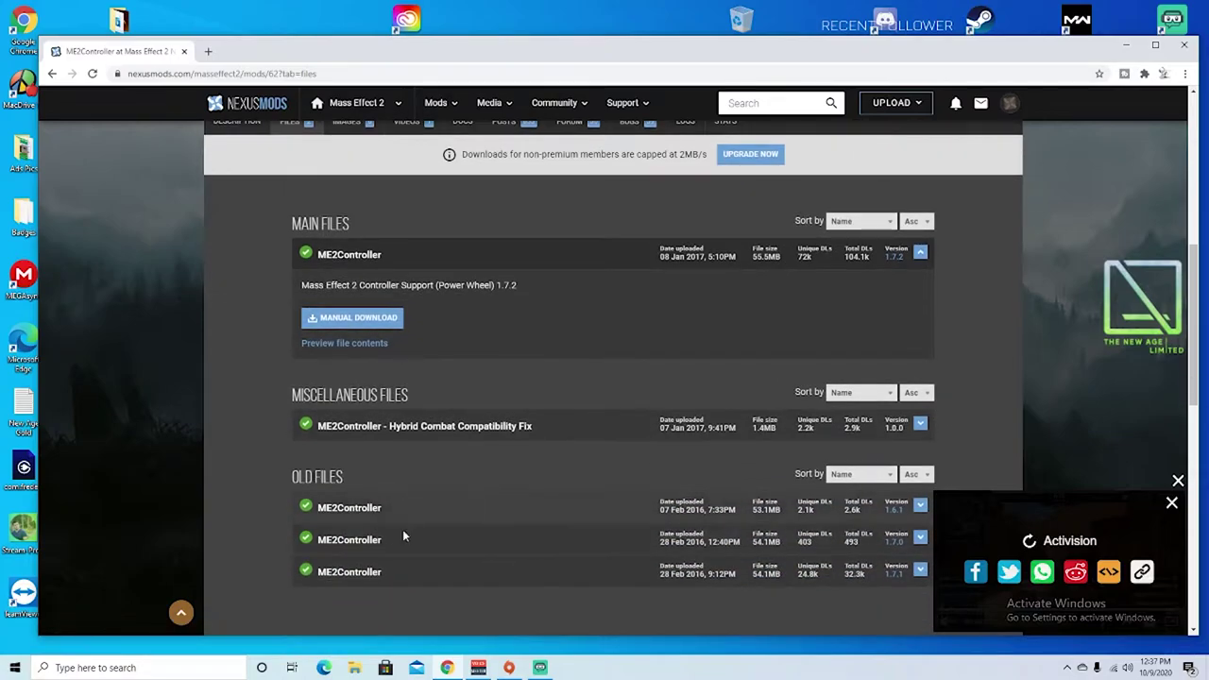
pyautogui.scroll(-1, 552, 593)
pyautogui.scroll(1, 557, 593)
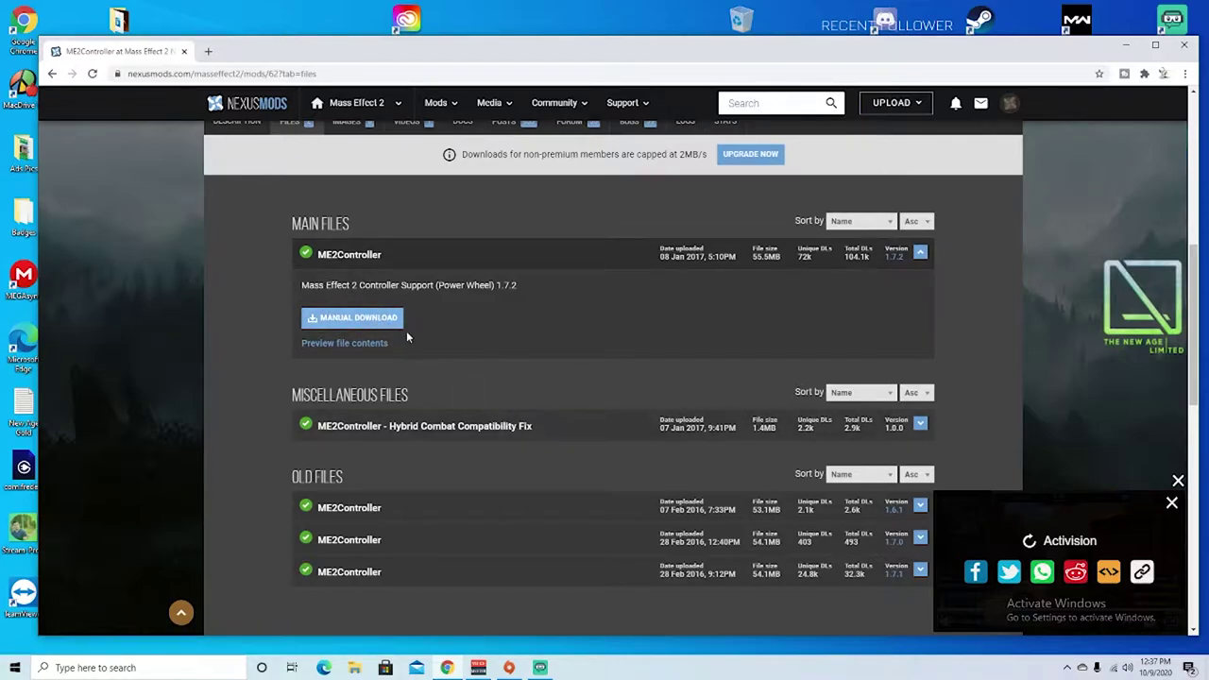
# Download the main ME2Controller 1.7.2 archive using the free Slow Download
pyautogui.click(391, 322)
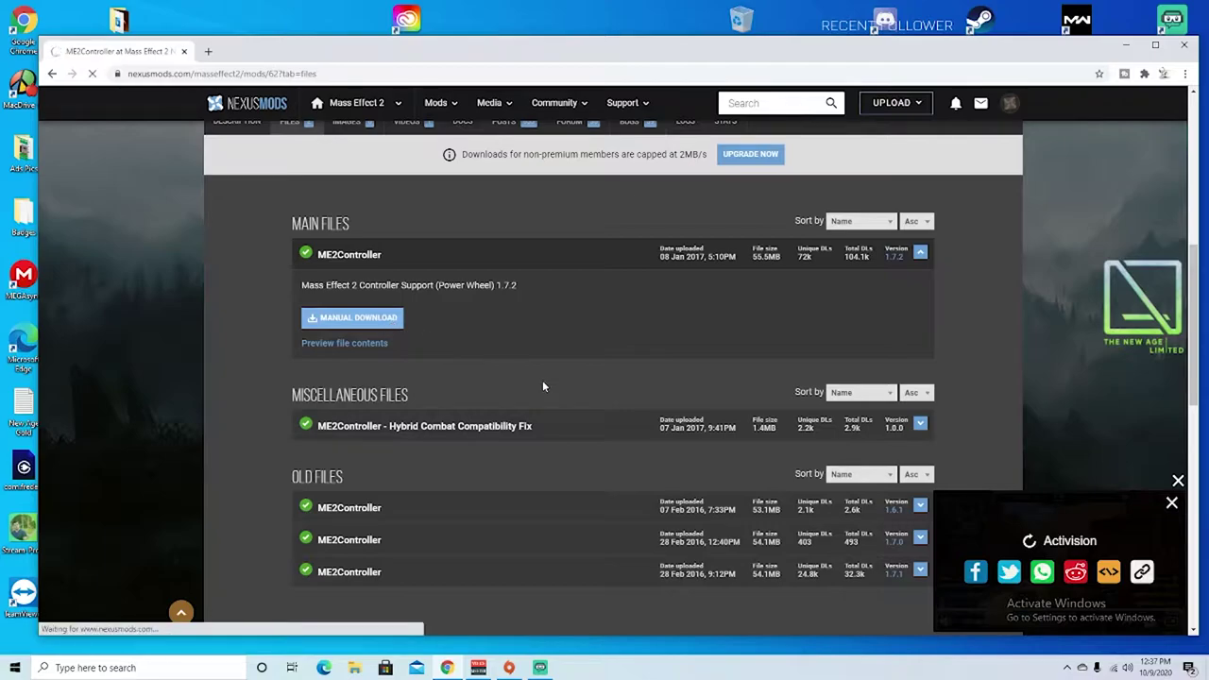
pyautogui.scroll(-4, 555, 425)
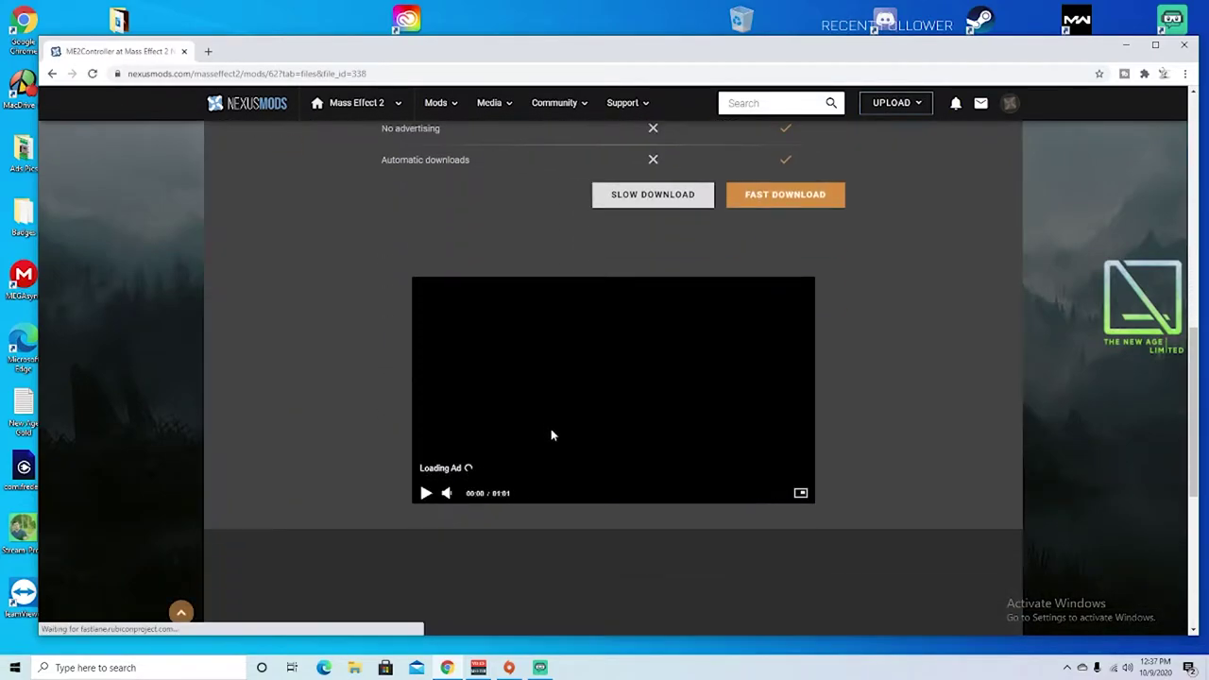
pyautogui.scroll(2, 553, 435)
pyautogui.scroll(1, 600, 301)
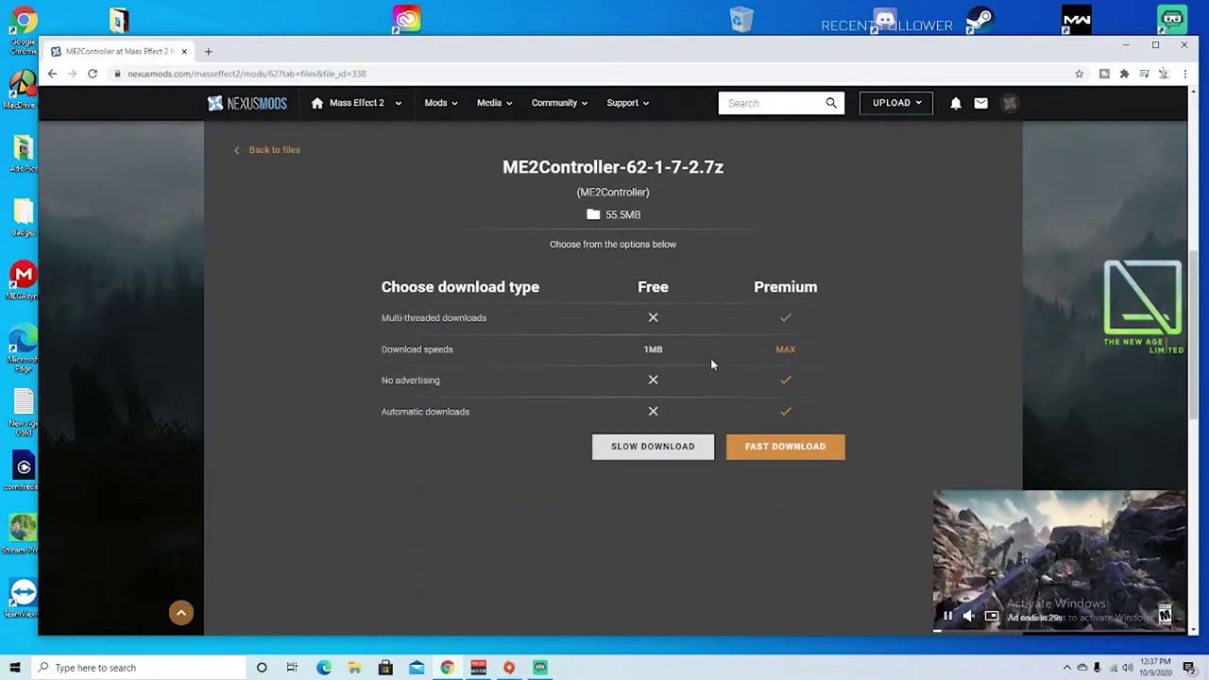
pyautogui.click(654, 447)
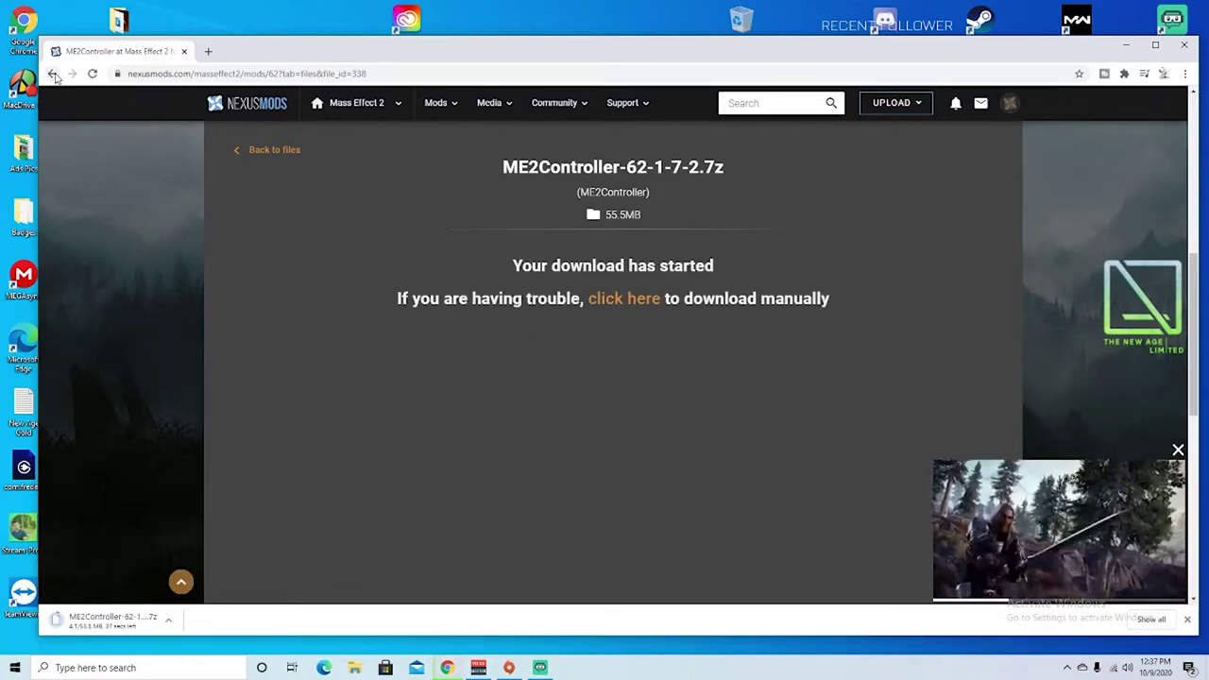
# Return to the mod's files list and bring up the finished download's options
pyautogui.hotkey('alt', 'Left')
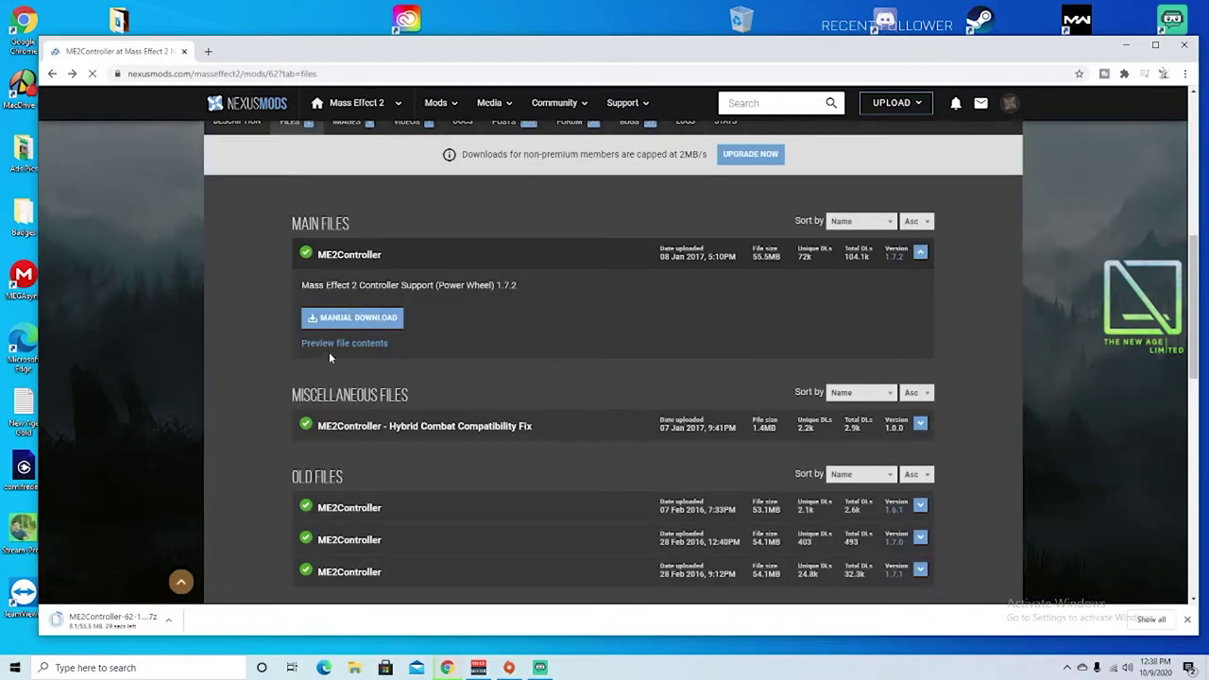
pyautogui.scroll(-1, 440, 438)
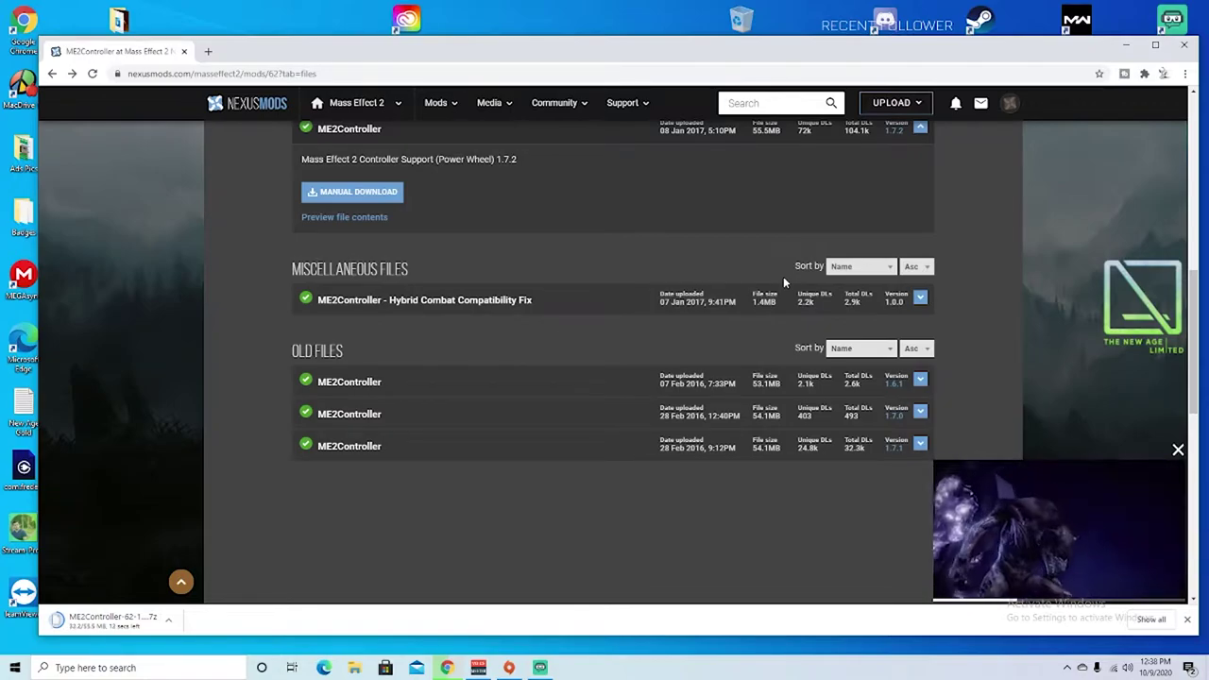
pyautogui.click(171, 620)
# Extract ME2Controller-62-1-7-2.7z in Downloads, then delete the archive
pyautogui.click(207, 576)
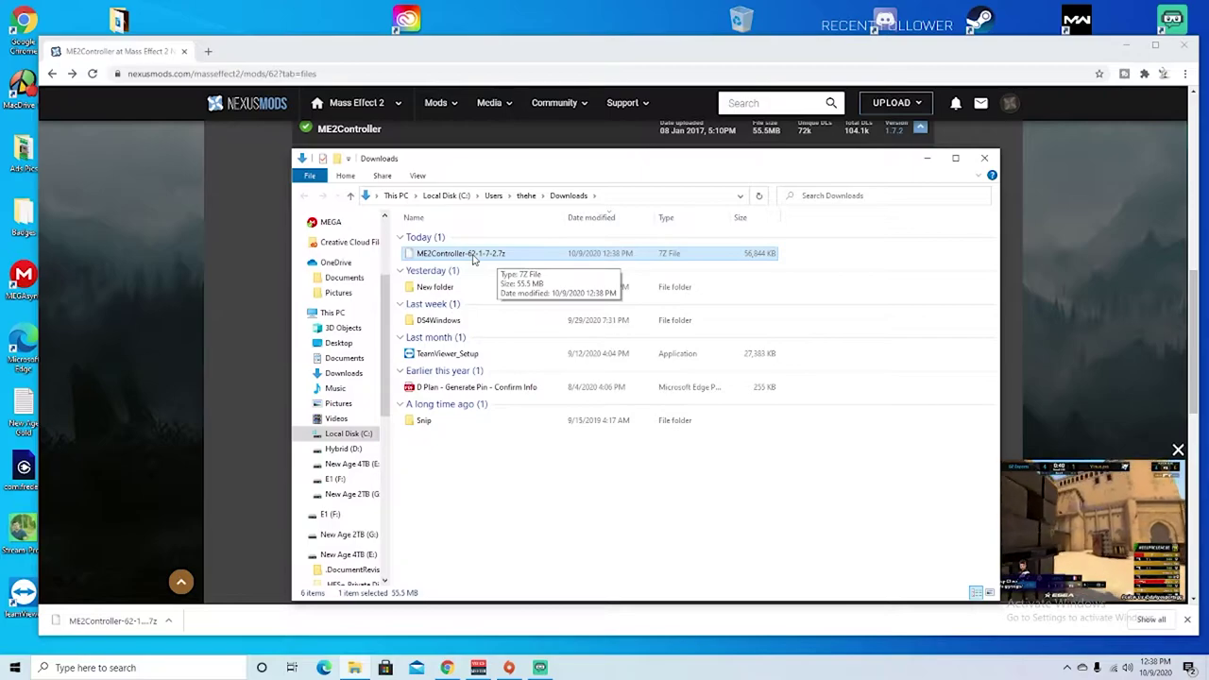
pyautogui.rightClick(472, 256)
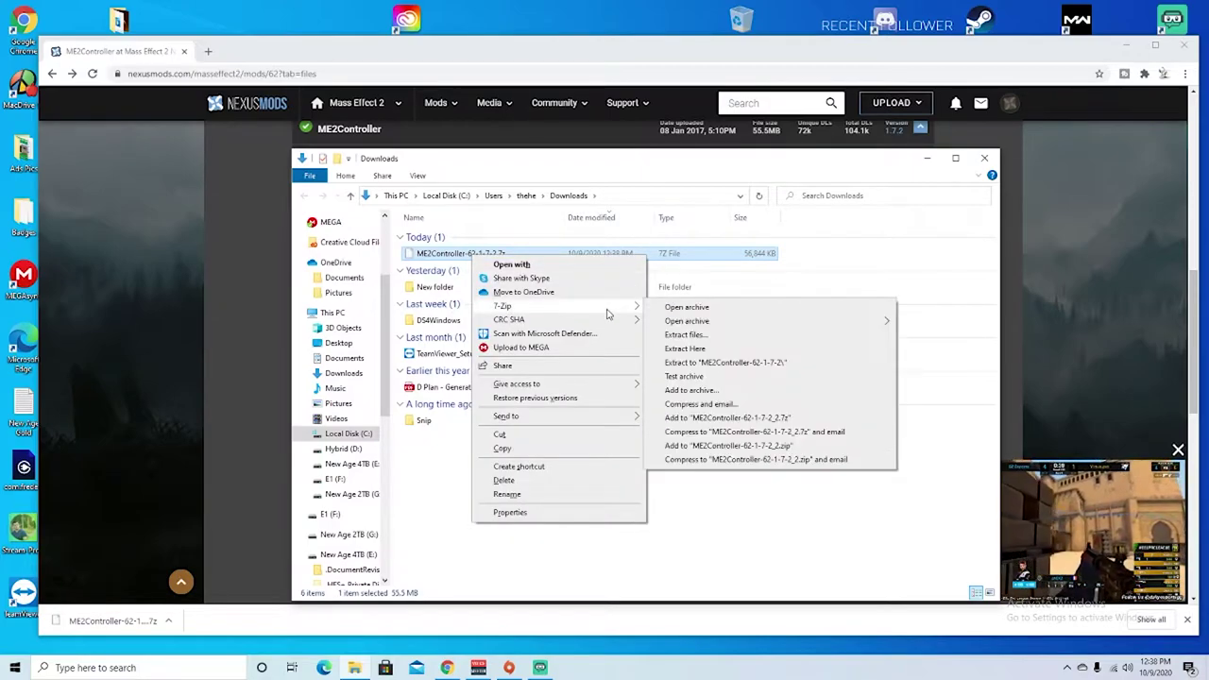
pyautogui.click(696, 348)
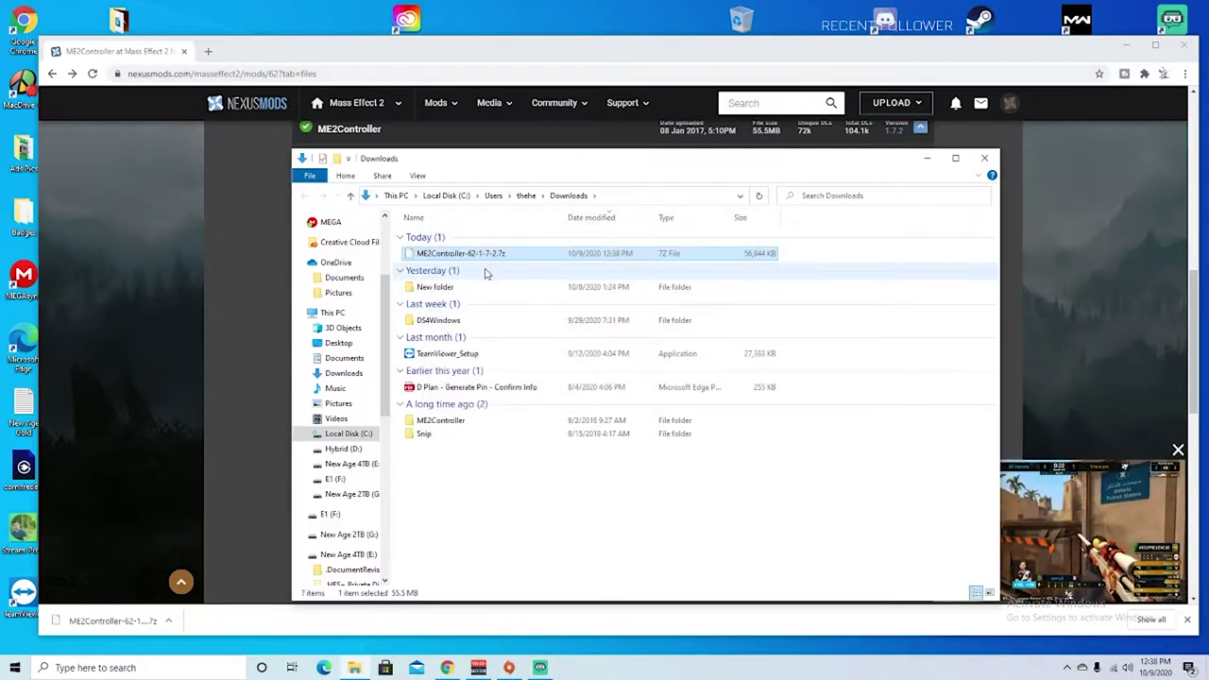
pyautogui.click(474, 257)
pyautogui.press('Delete')
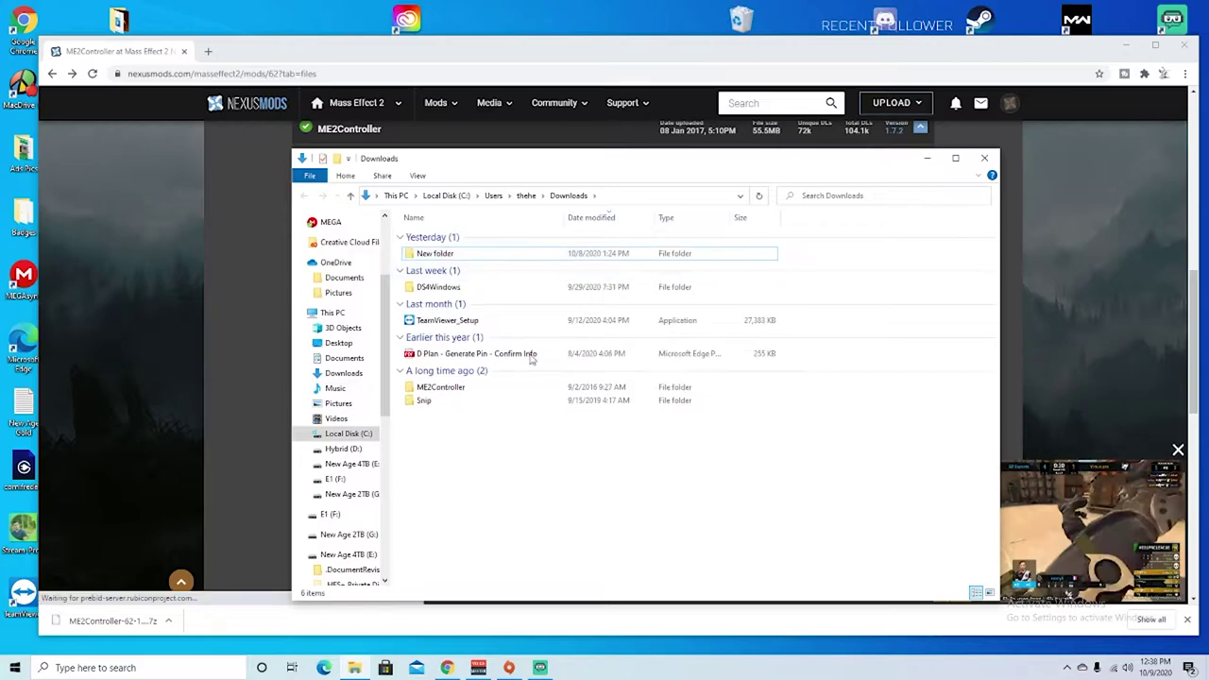
# Rename the extracted ME2Controller folder to ME2ControllerNEW and return to the mod files page
pyautogui.rightClick(462, 414)
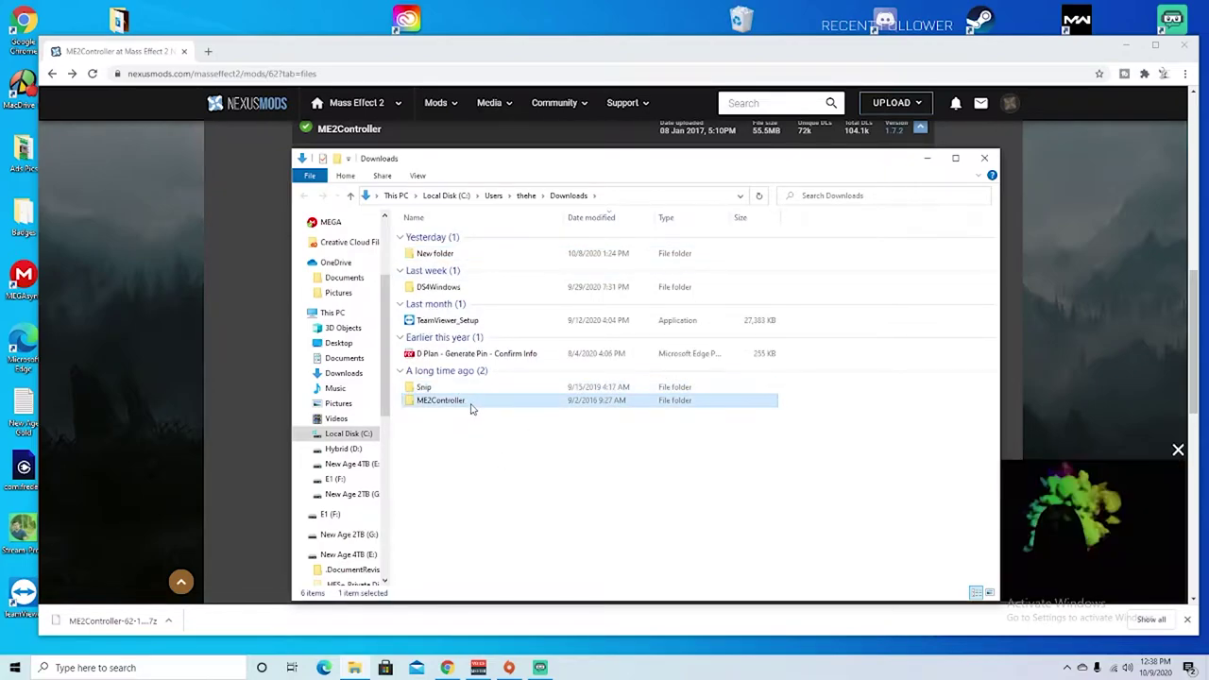
pyautogui.click(561, 376)
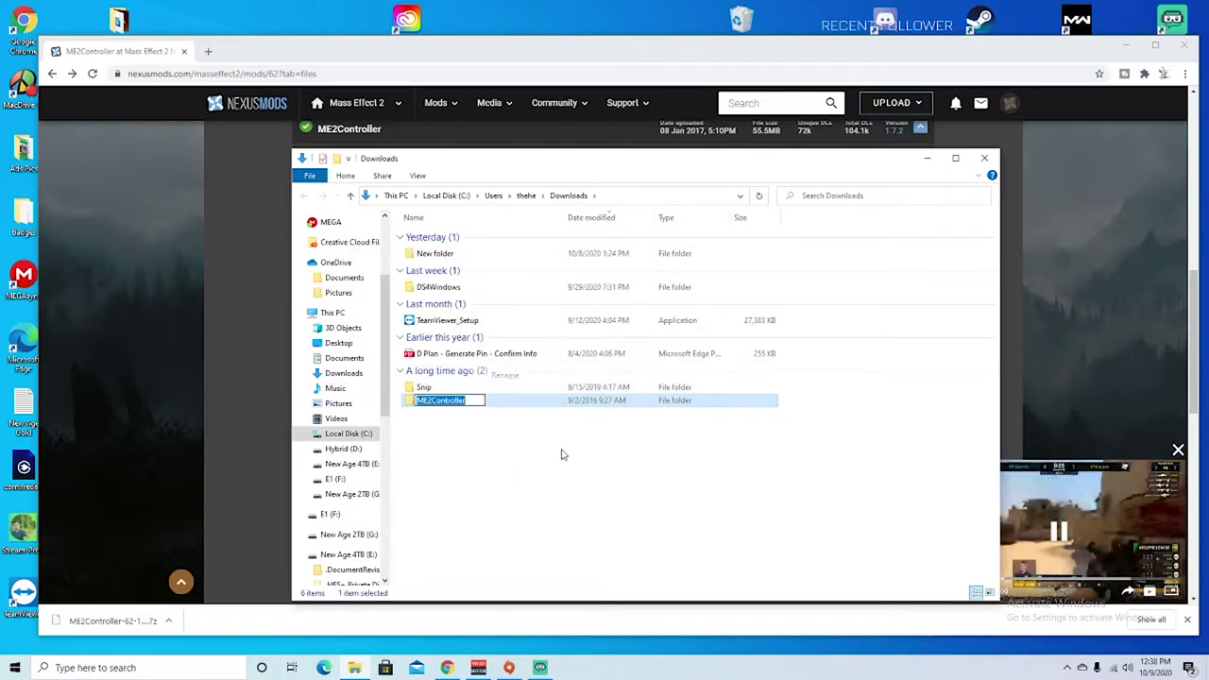
pyautogui.click(475, 400)
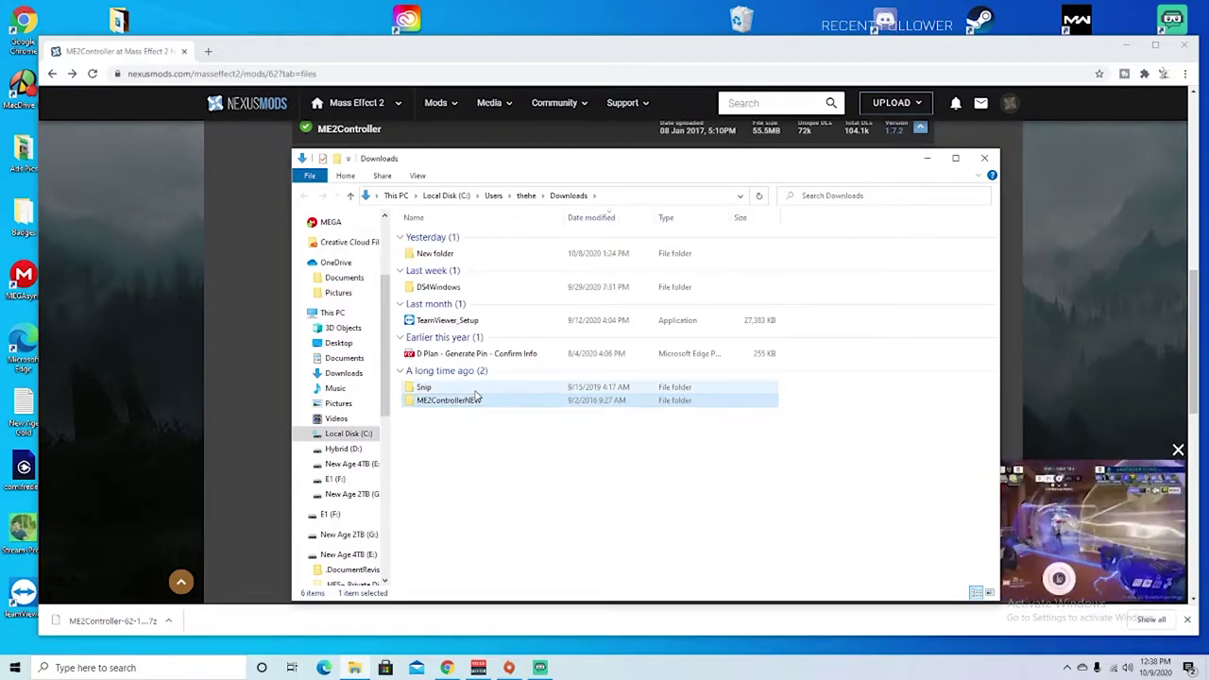
pyautogui.press('Return')
pyautogui.click(712, 499)
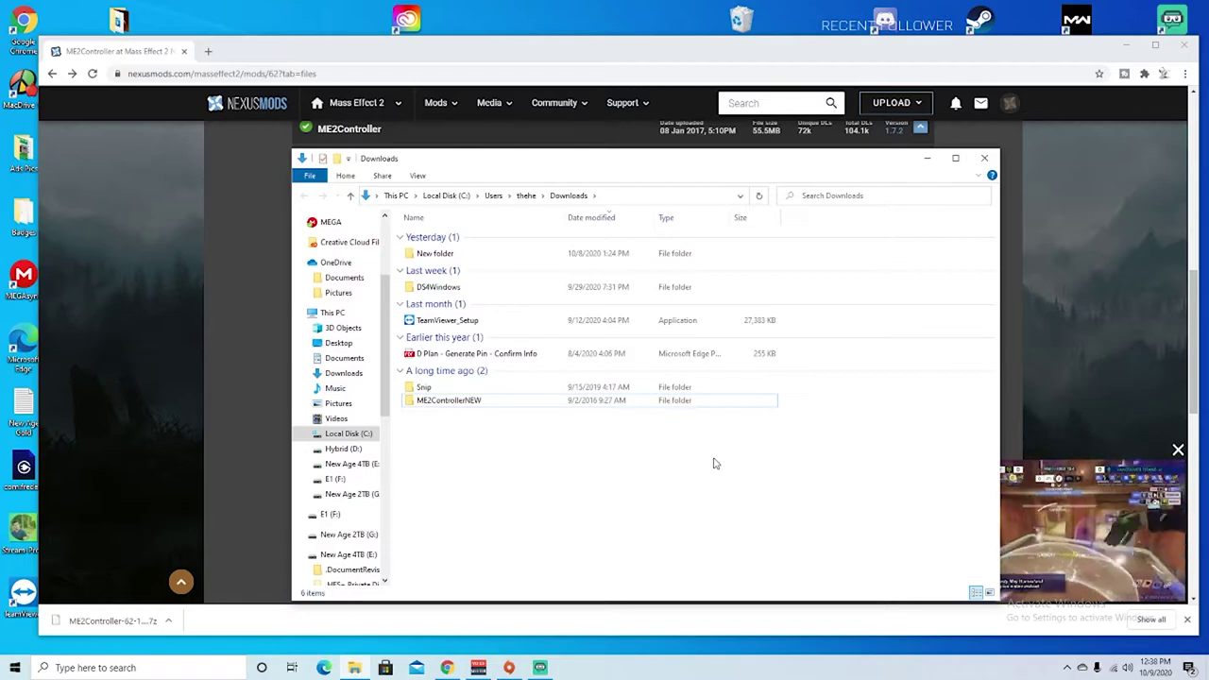
pyautogui.click(158, 278)
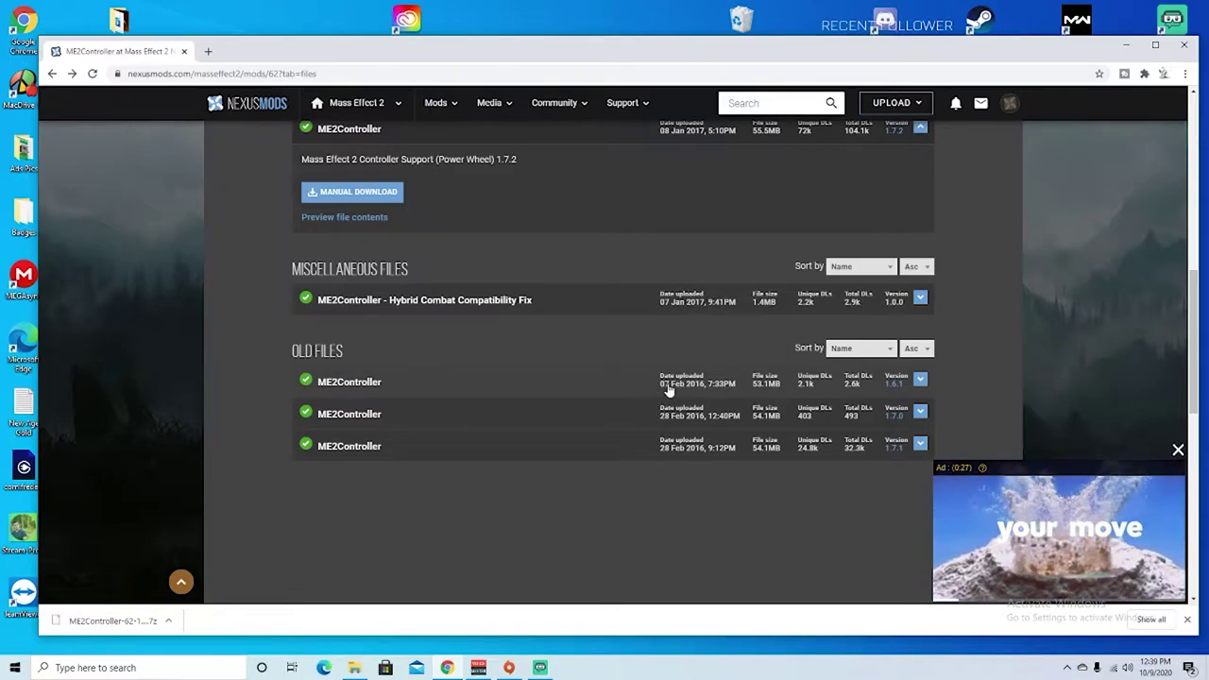
# Download the old ME2Controller 1.6.1 archive (53.1 MB) and bring up its download options
pyautogui.click(406, 384)
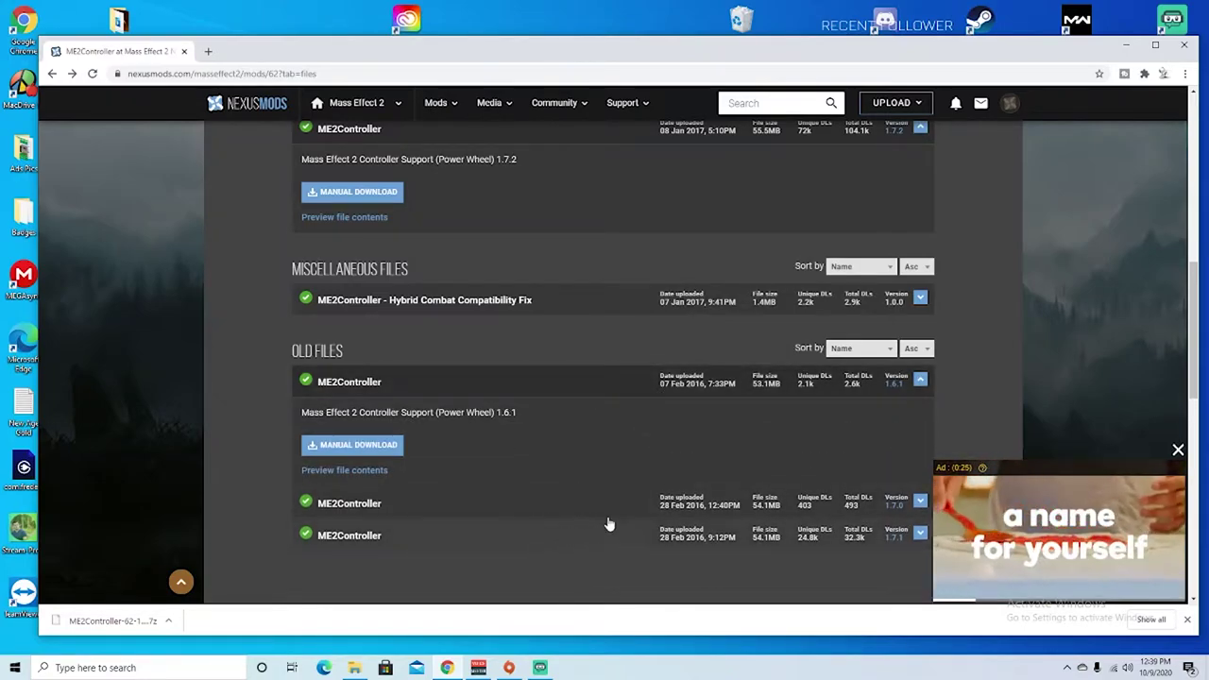
pyautogui.click(389, 448)
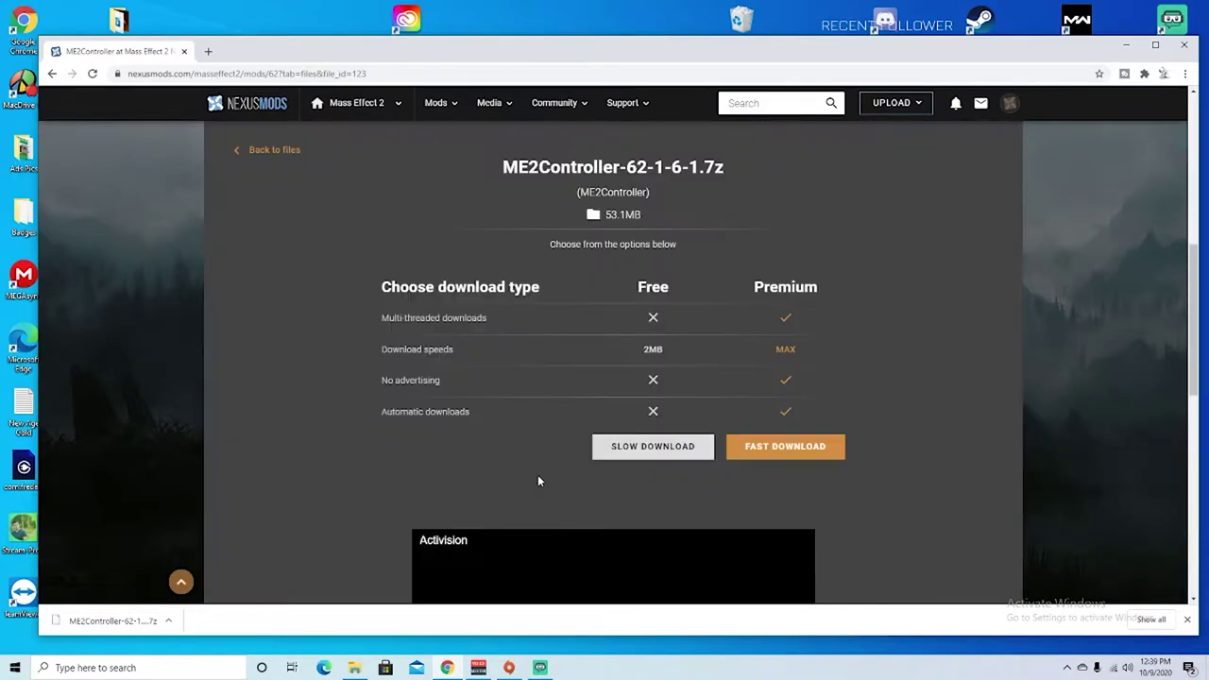
pyautogui.click(629, 445)
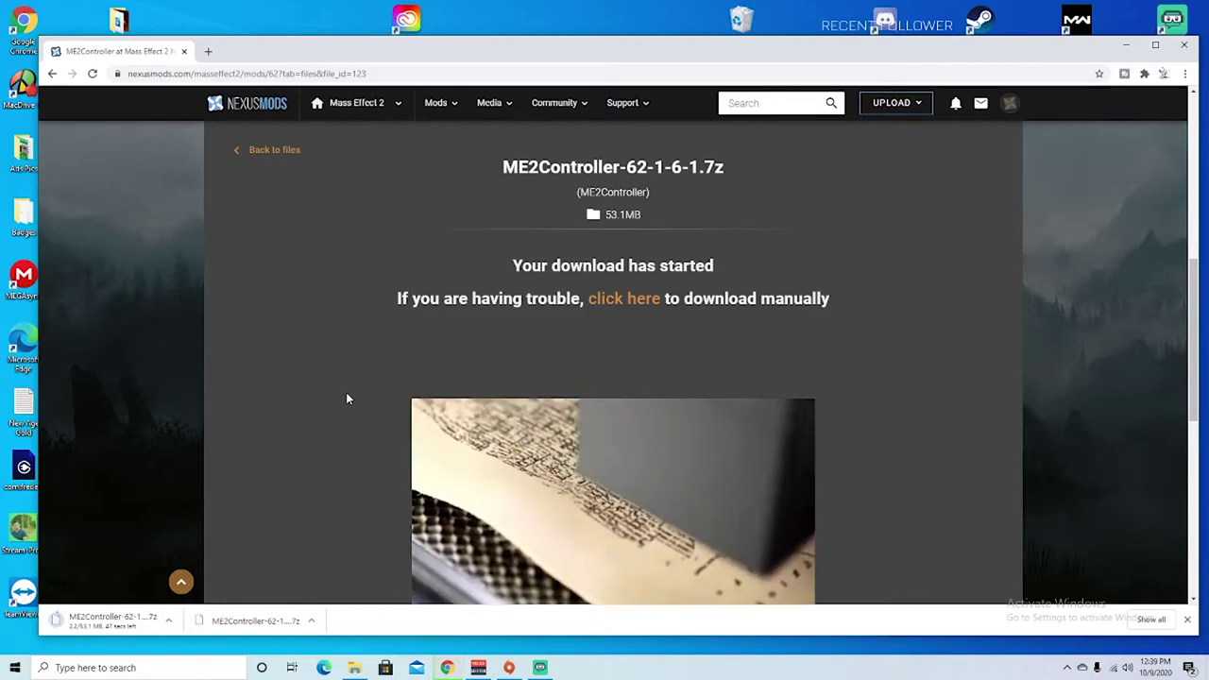
pyautogui.click(172, 622)
# Extract ME2Controller-62-1-6-1.7z with 7-Zip Extract Here and delete the archive
pyautogui.click(203, 575)
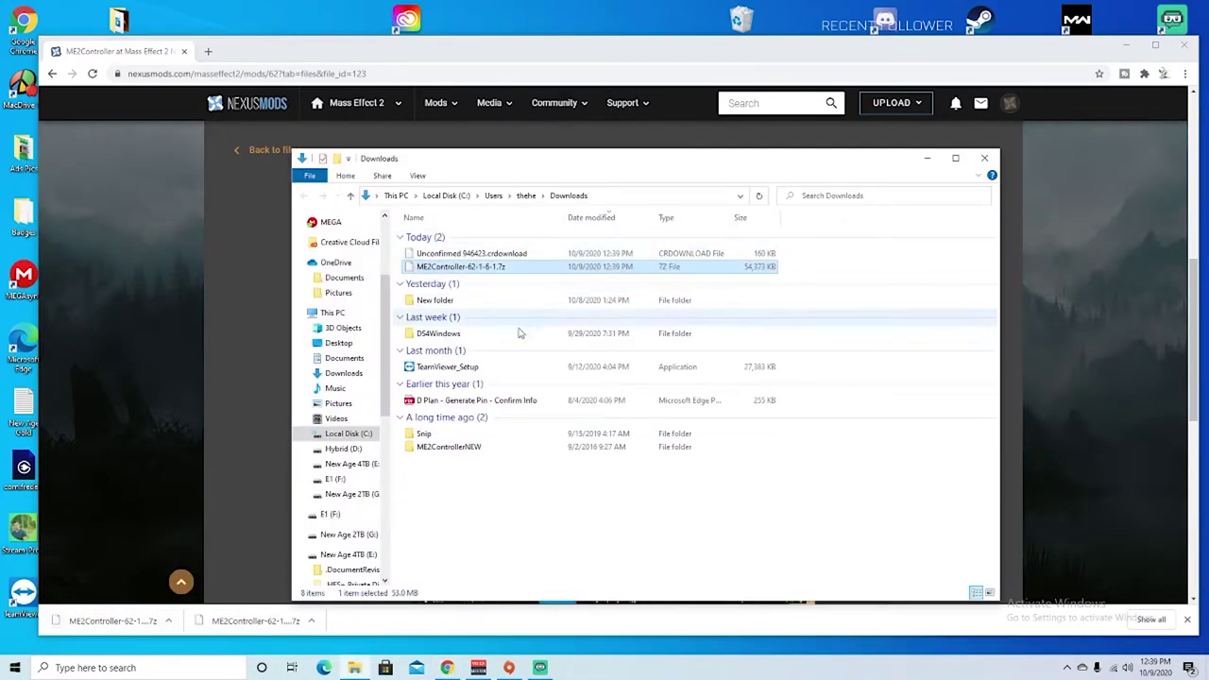
pyautogui.rightClick(498, 271)
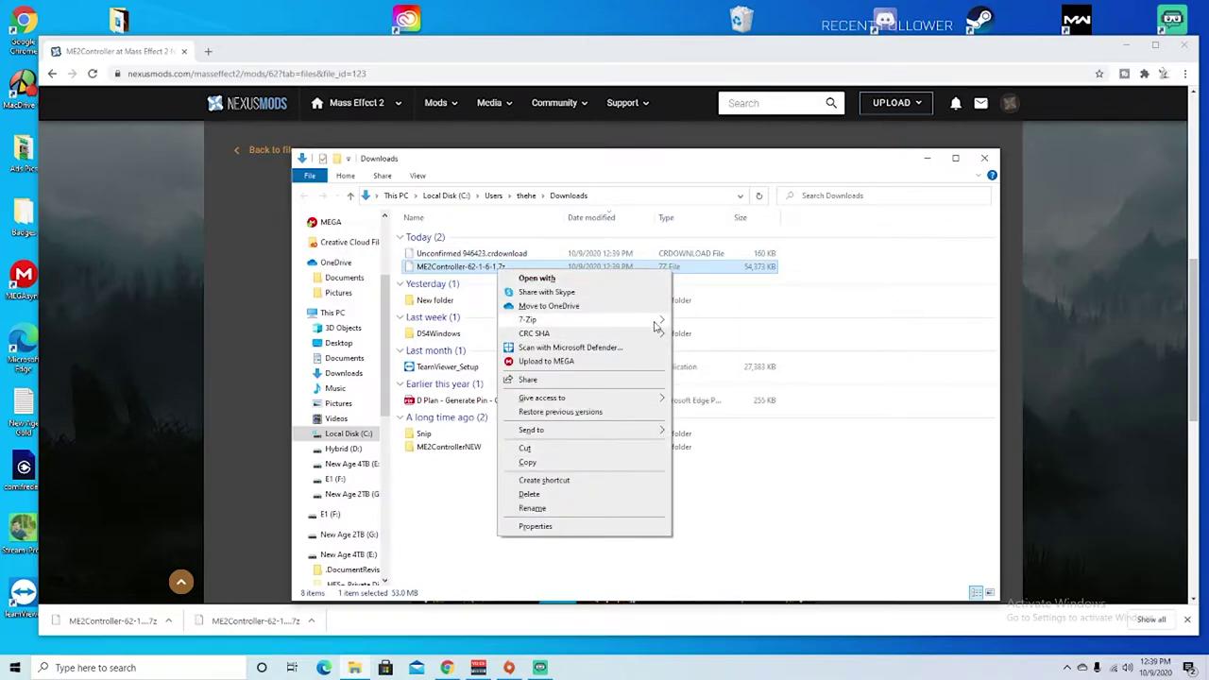
pyautogui.moveTo(658, 321)
pyautogui.click(710, 363)
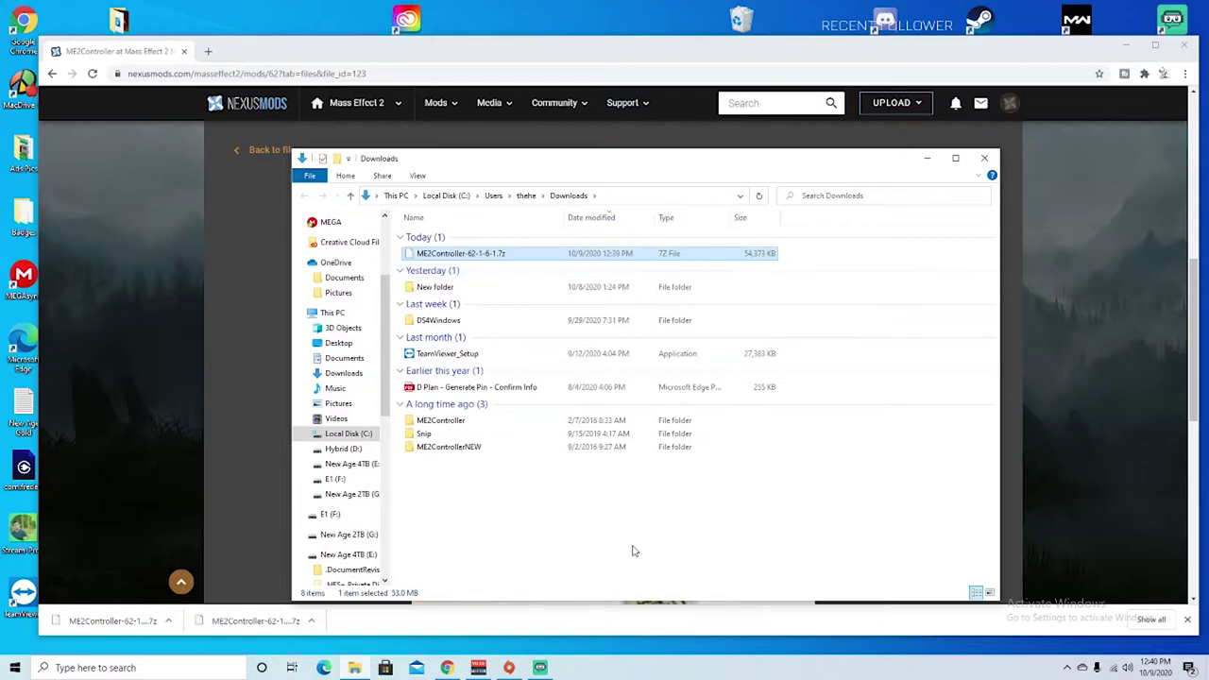
pyautogui.press('Delete')
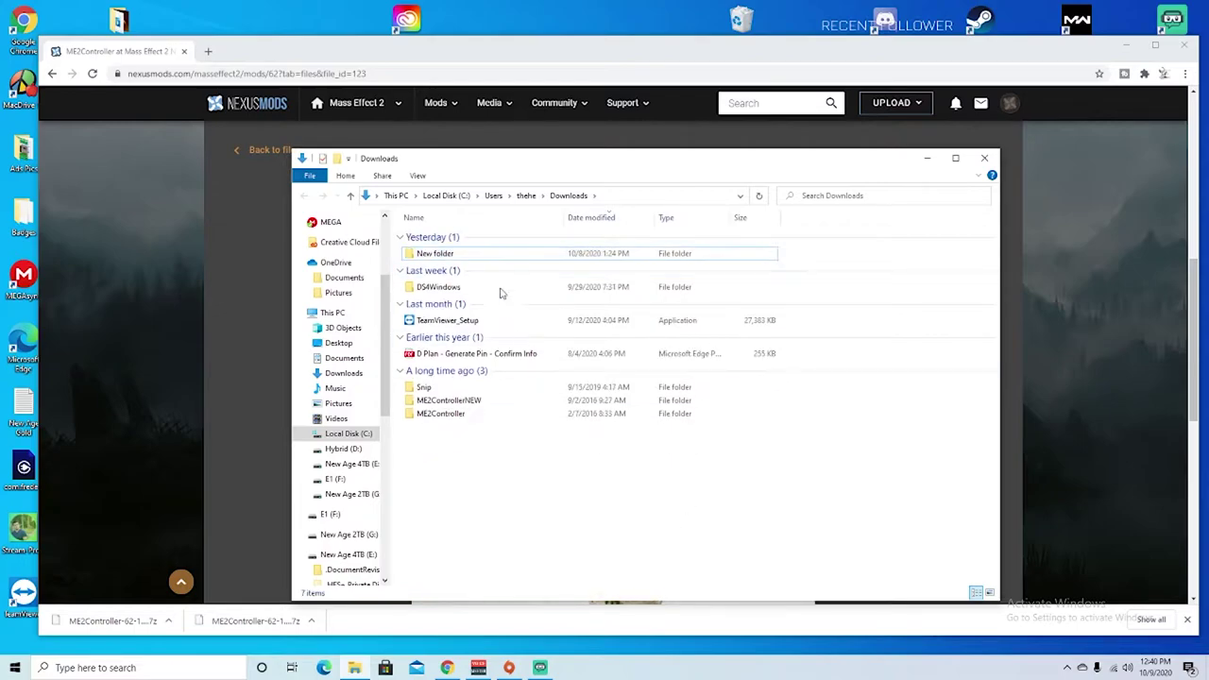
# Rename the older extracted folder to ME2ControllerOLD and select both controller folders
pyautogui.click(469, 421)
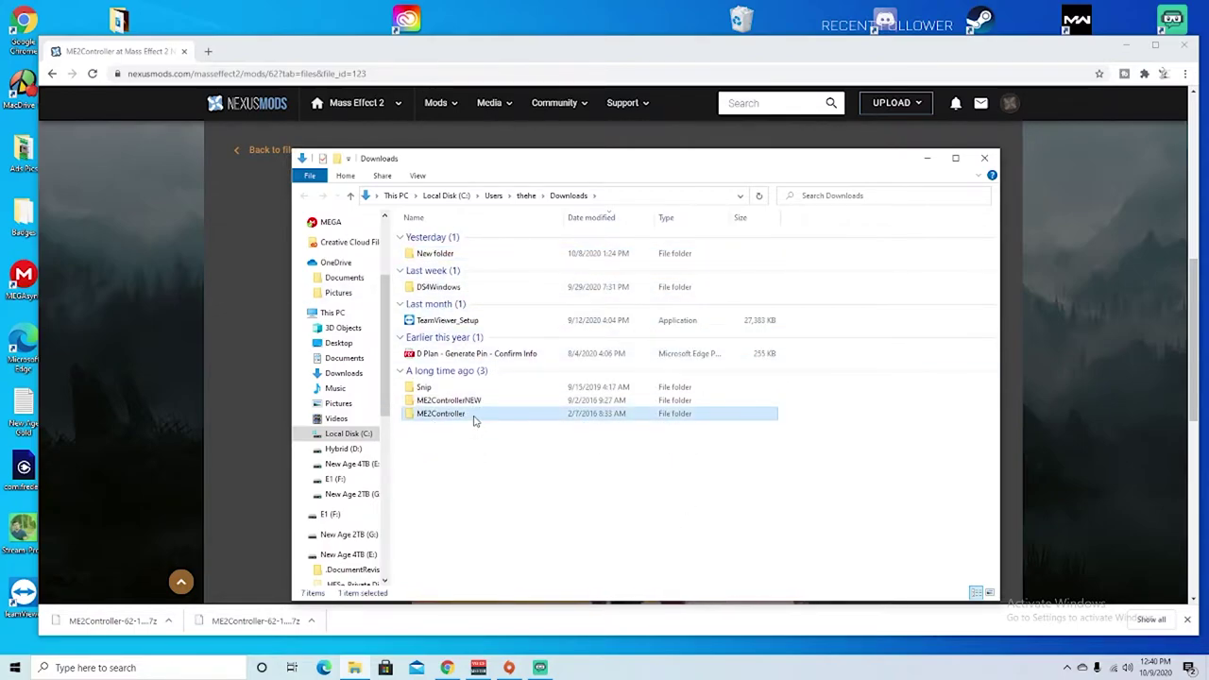
pyautogui.rightClick(474, 422)
pyautogui.click(537, 387)
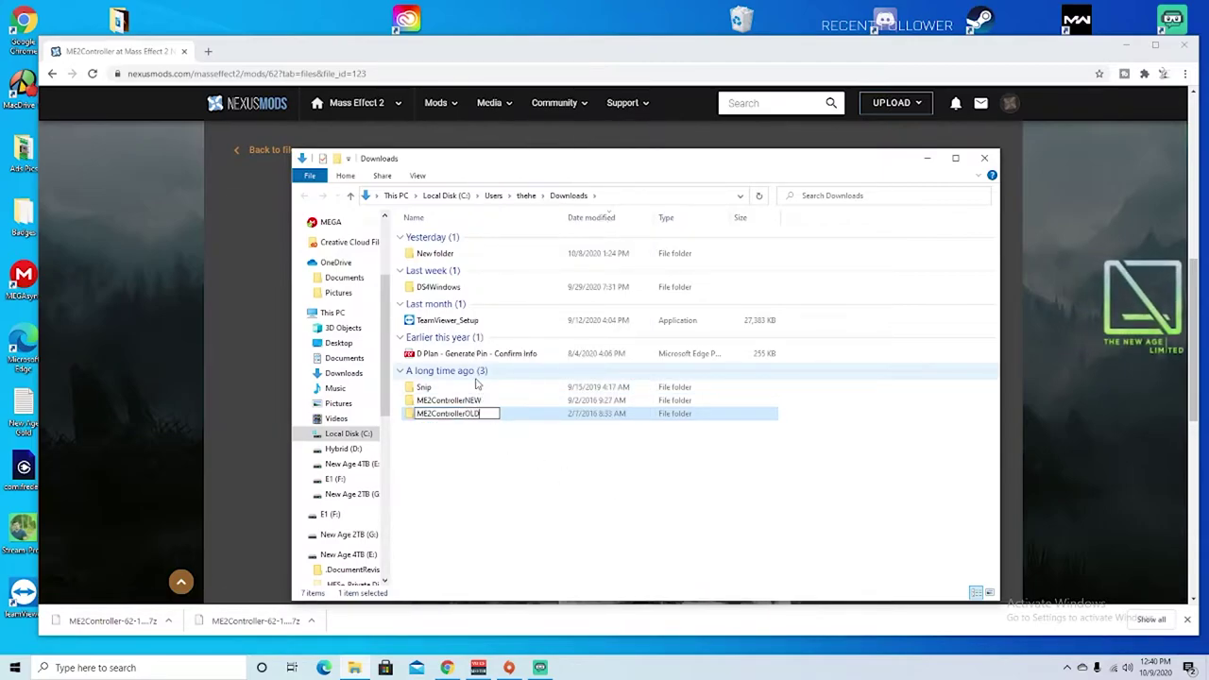
pyautogui.press('Return')
pyautogui.moveTo(492, 489); pyautogui.dragTo(441, 407)
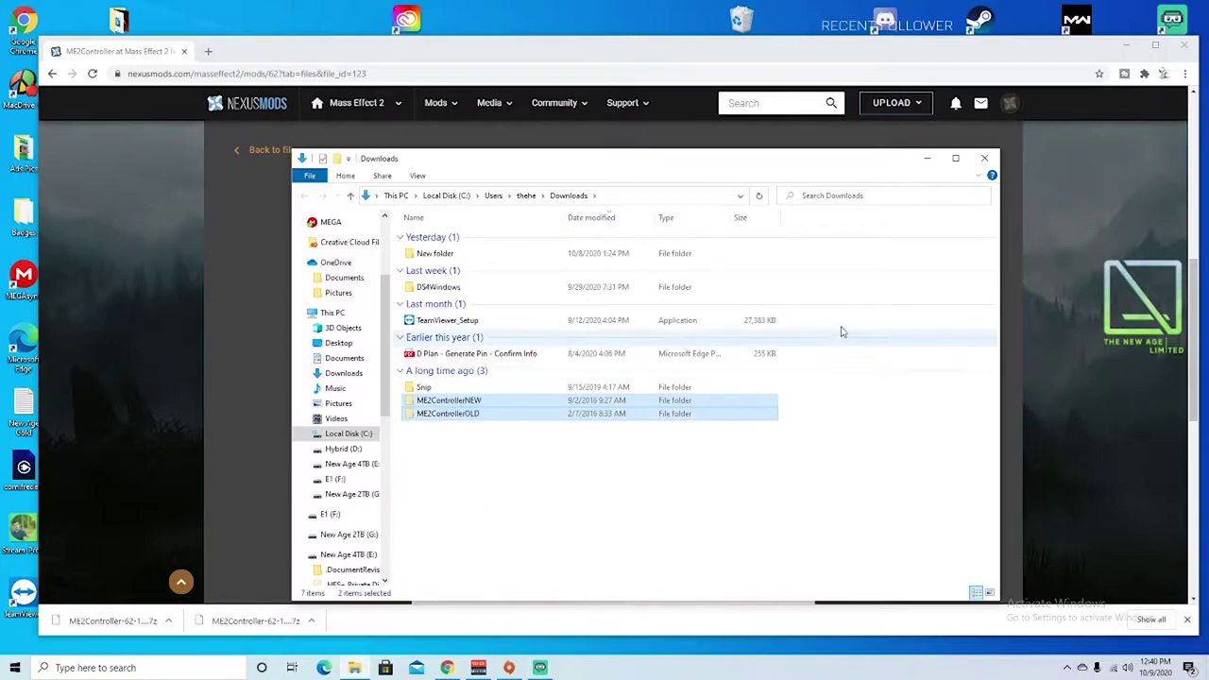
# Close Downloads and the browser, and line up ME2ControllerOLD and ME2ControllerNEW on the desktop
pyautogui.click(984, 158)
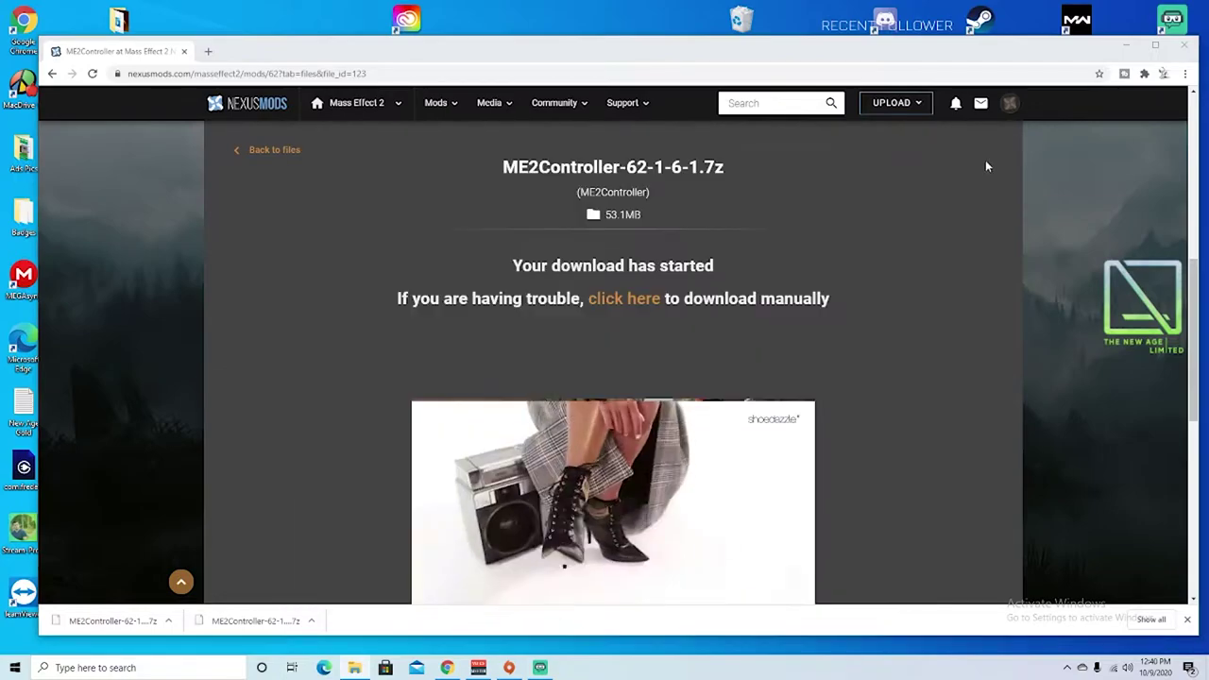
pyautogui.click(1179, 47)
pyautogui.rightClick(470, 293)
pyautogui.click(450, 371)
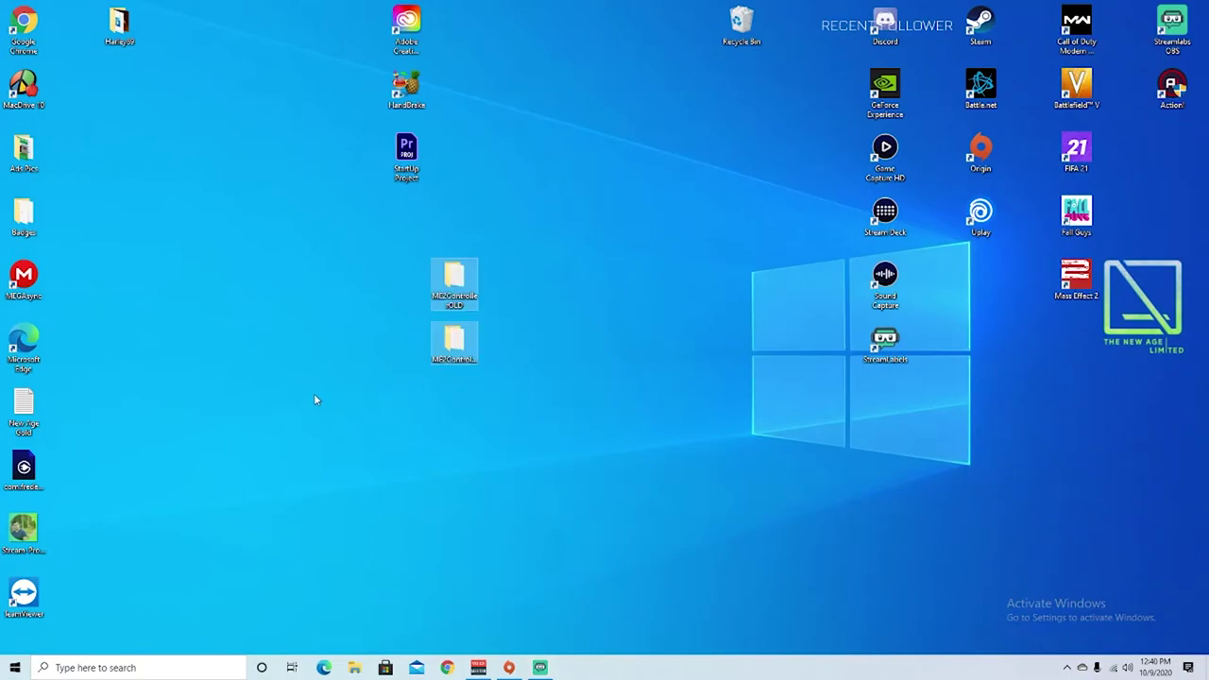
pyautogui.moveTo(443, 288); pyautogui.dragTo(300, 288)
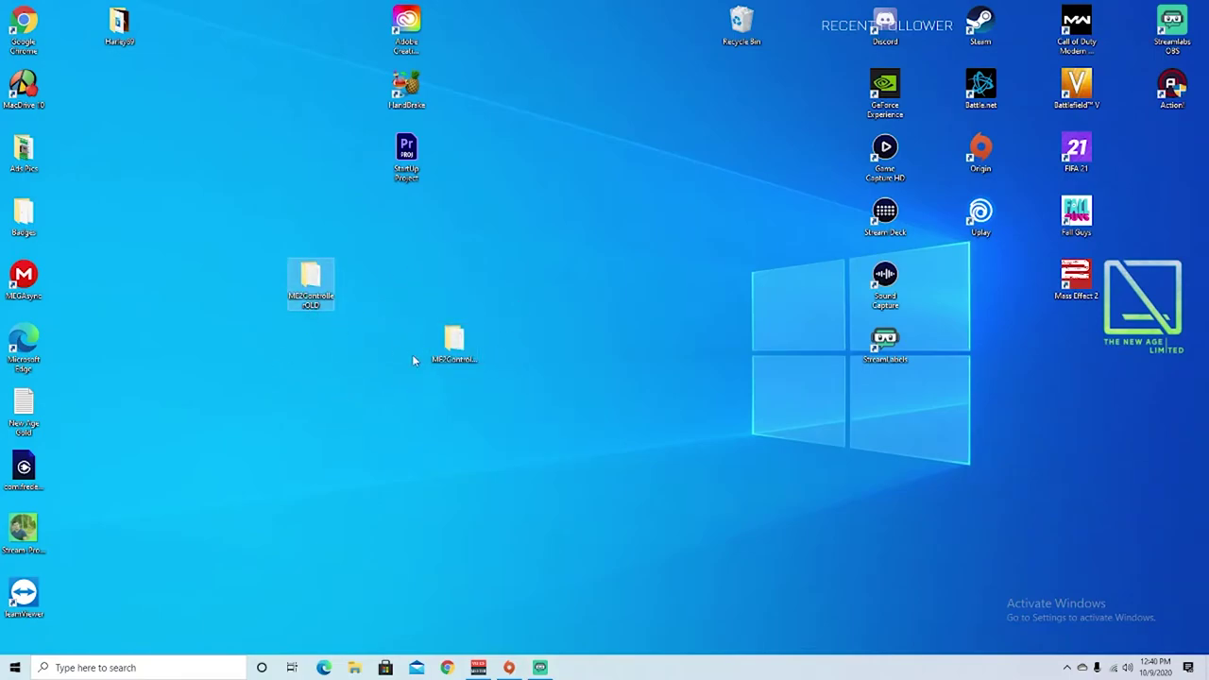
pyautogui.moveTo(440, 344); pyautogui.dragTo(440, 283)
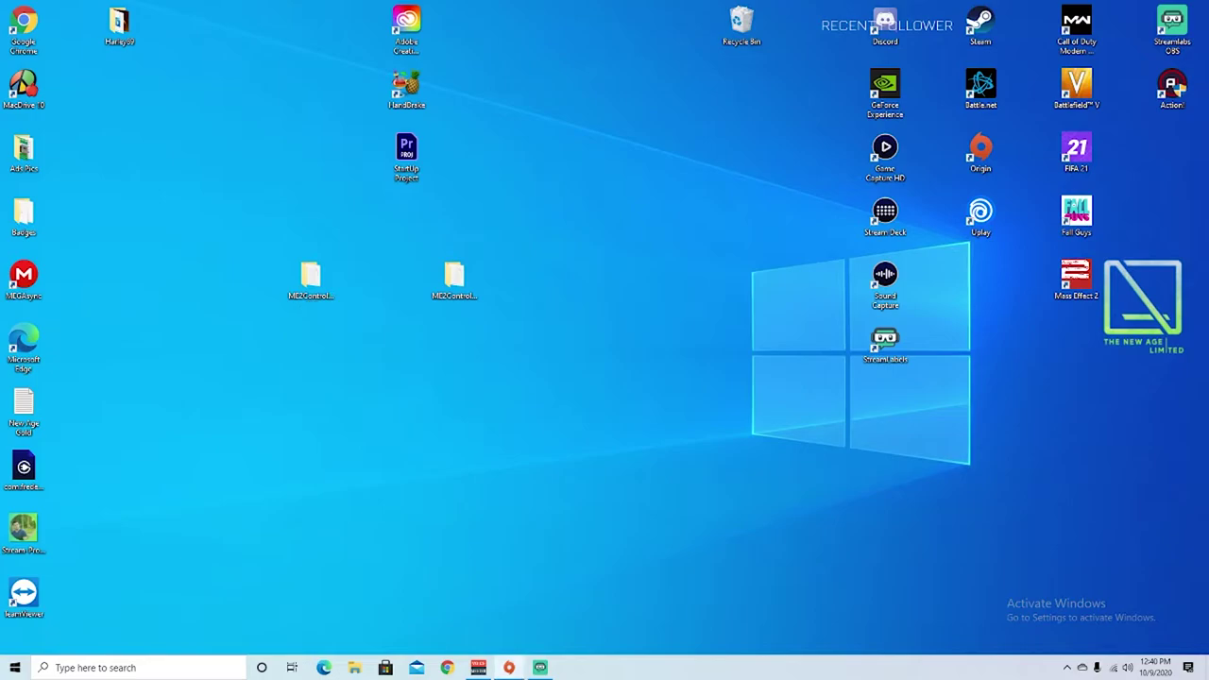
pyautogui.moveTo(1133, 154); pyautogui.dragTo(639, 179)
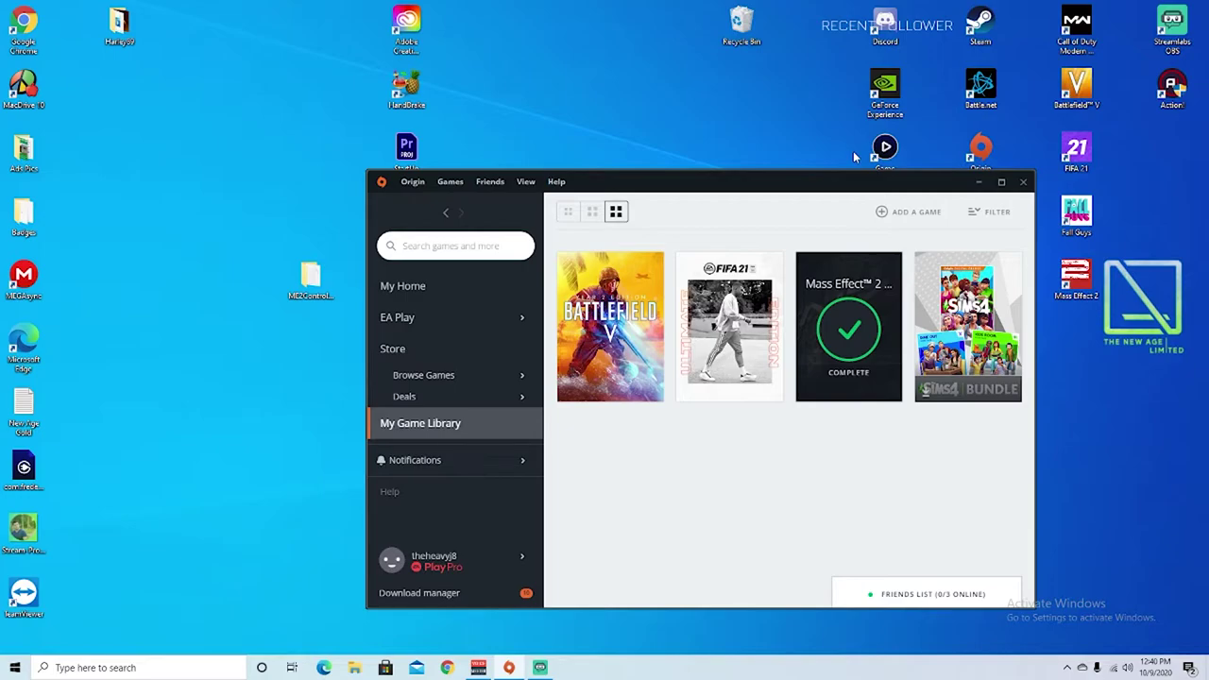
# Nudge the Origin window left, then show the desktop with Super+D
pyautogui.moveTo(825, 188); pyautogui.dragTo(795, 185)
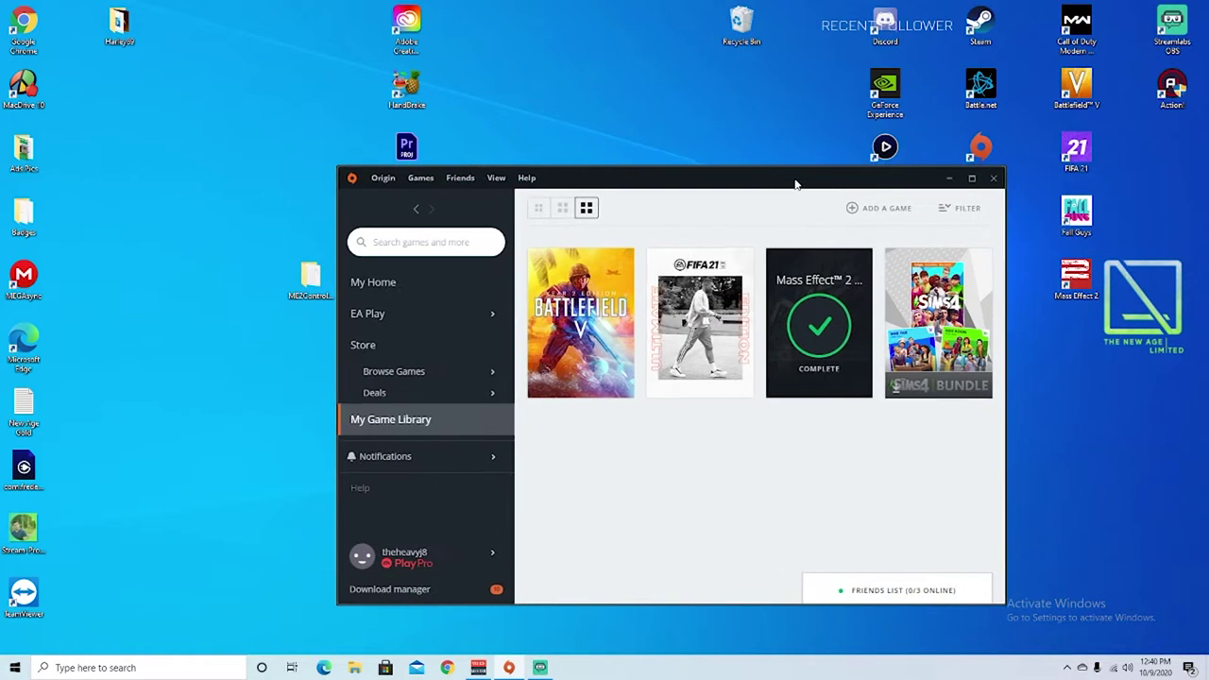
pyautogui.press('super+d')
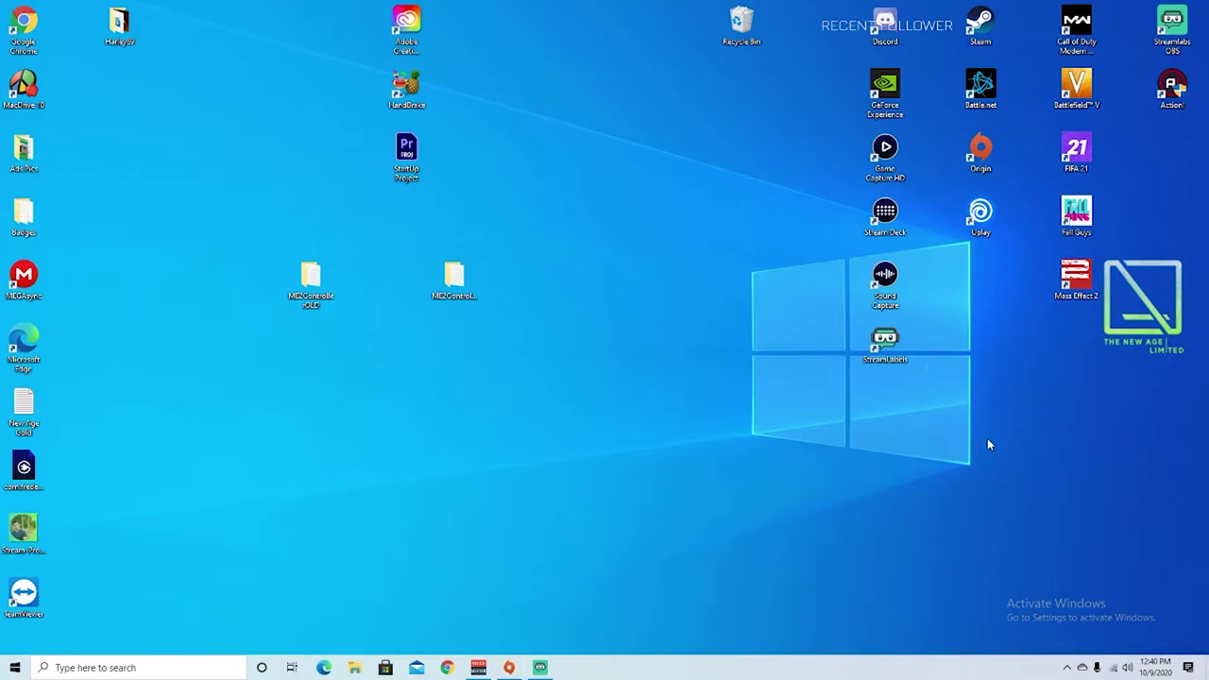
pyautogui.rightClick(1072, 284)
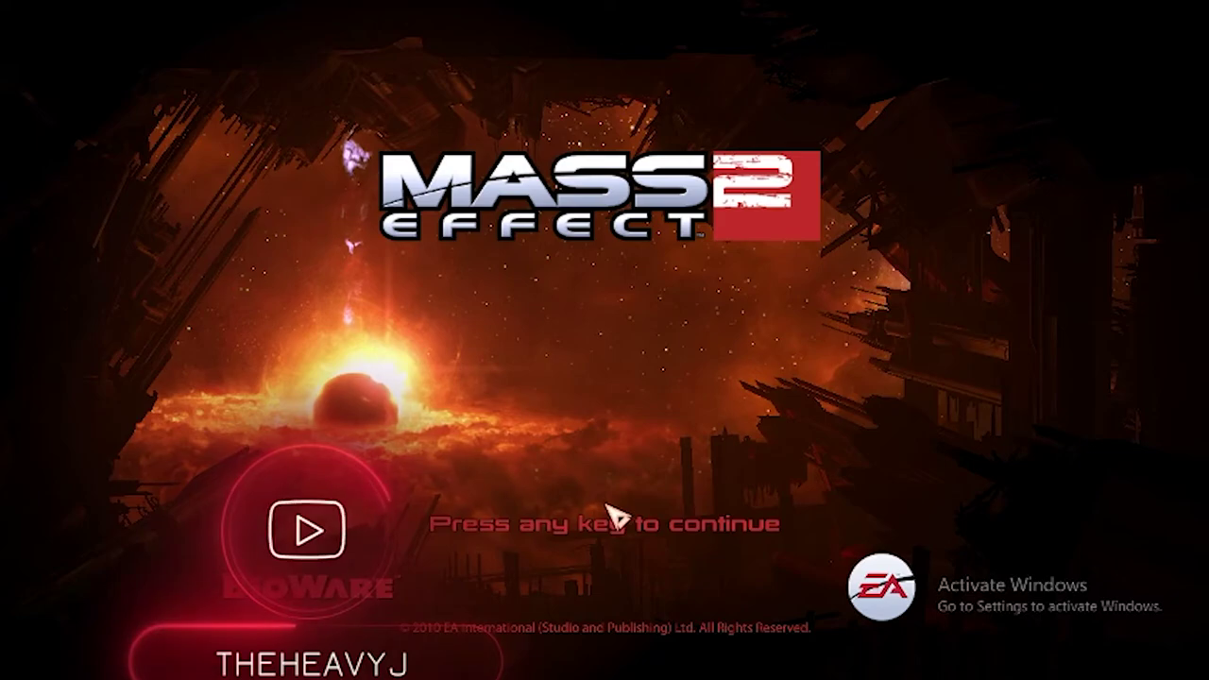
pyautogui.press('Return')
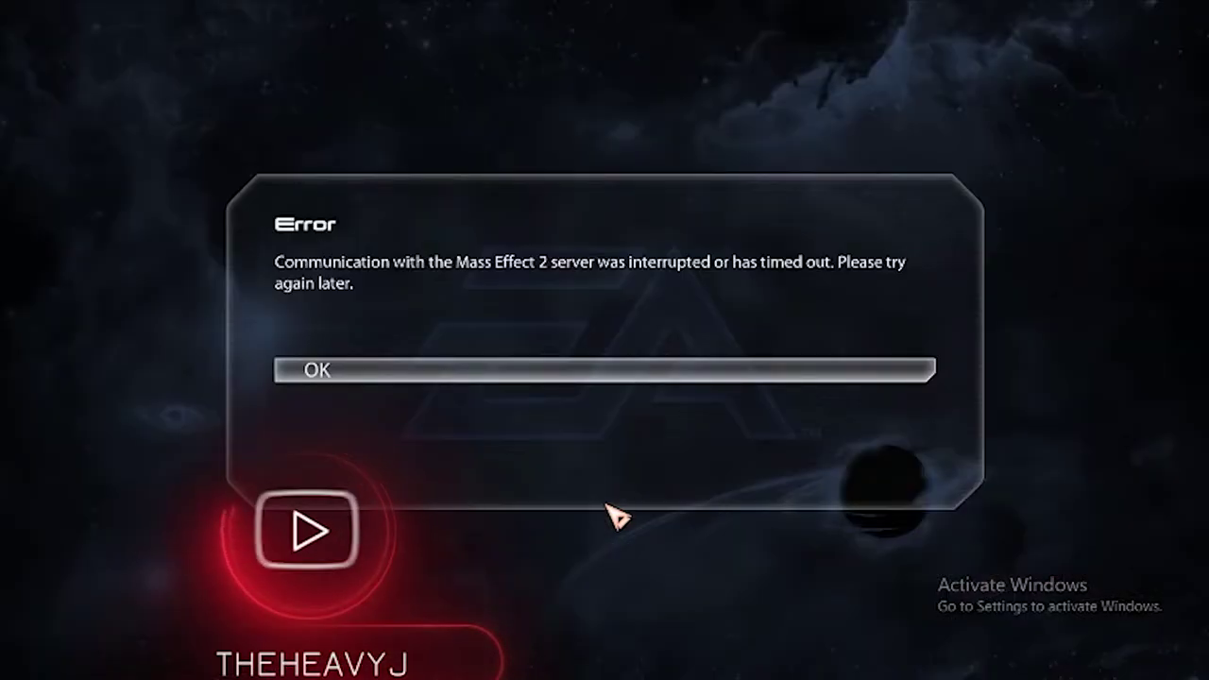
pyautogui.click(349, 371)
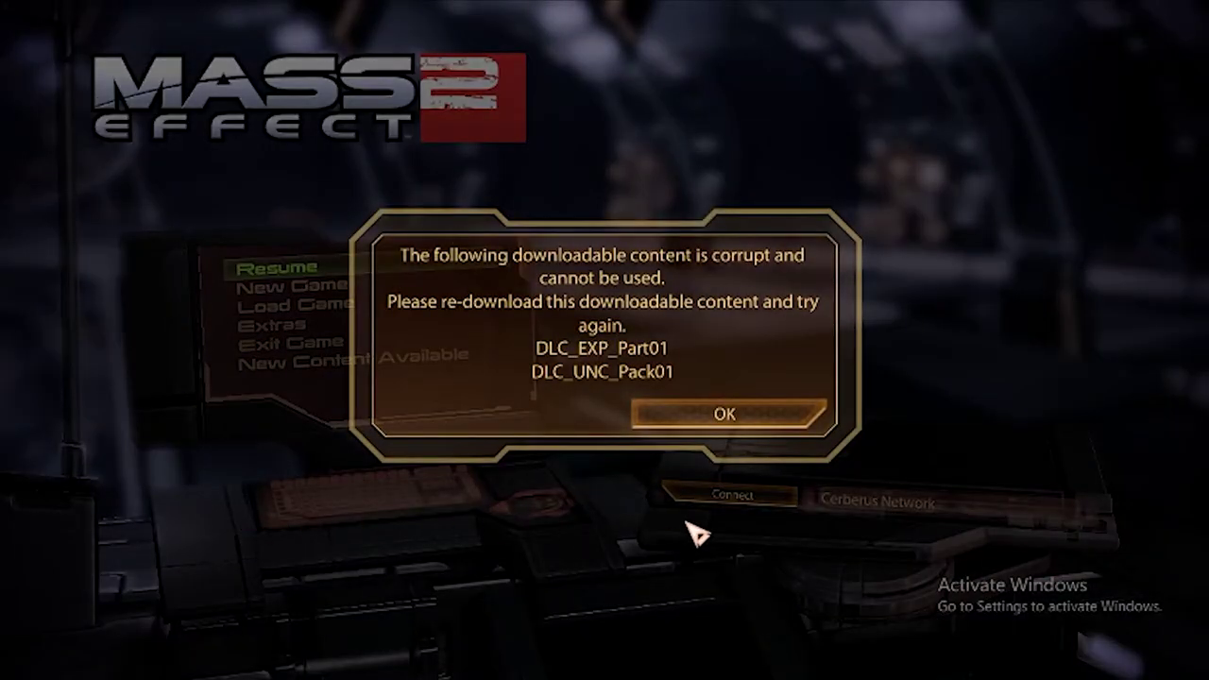
pyautogui.click(750, 417)
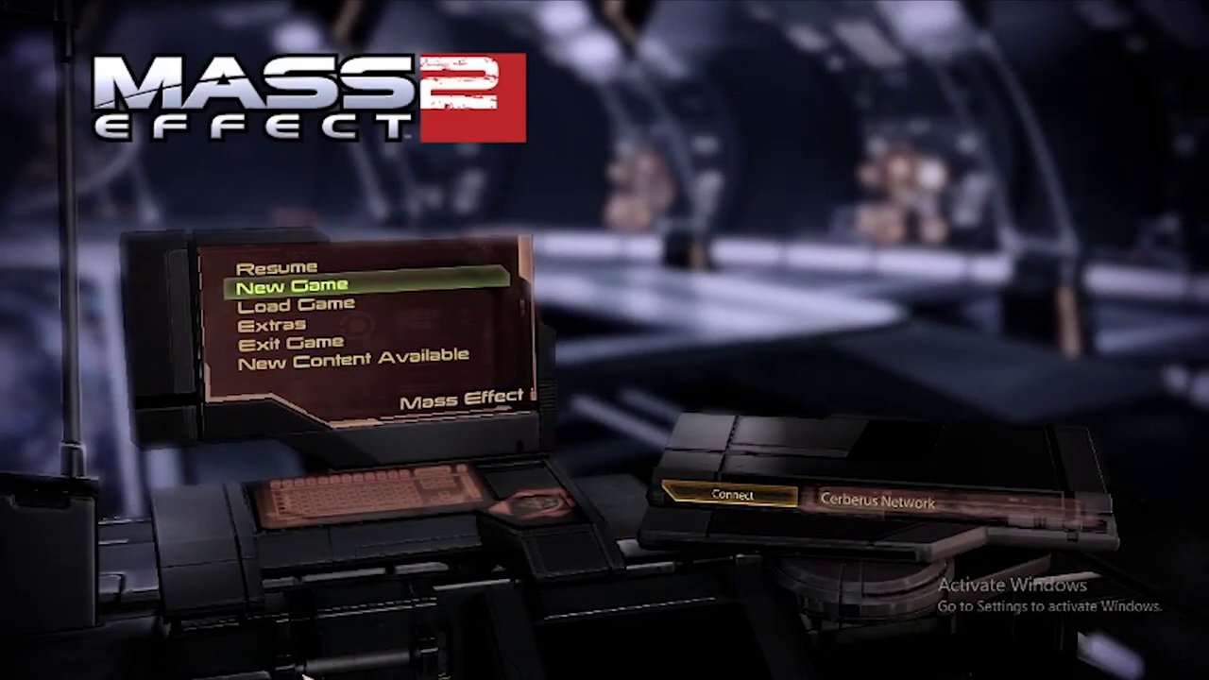
pyautogui.click(319, 344)
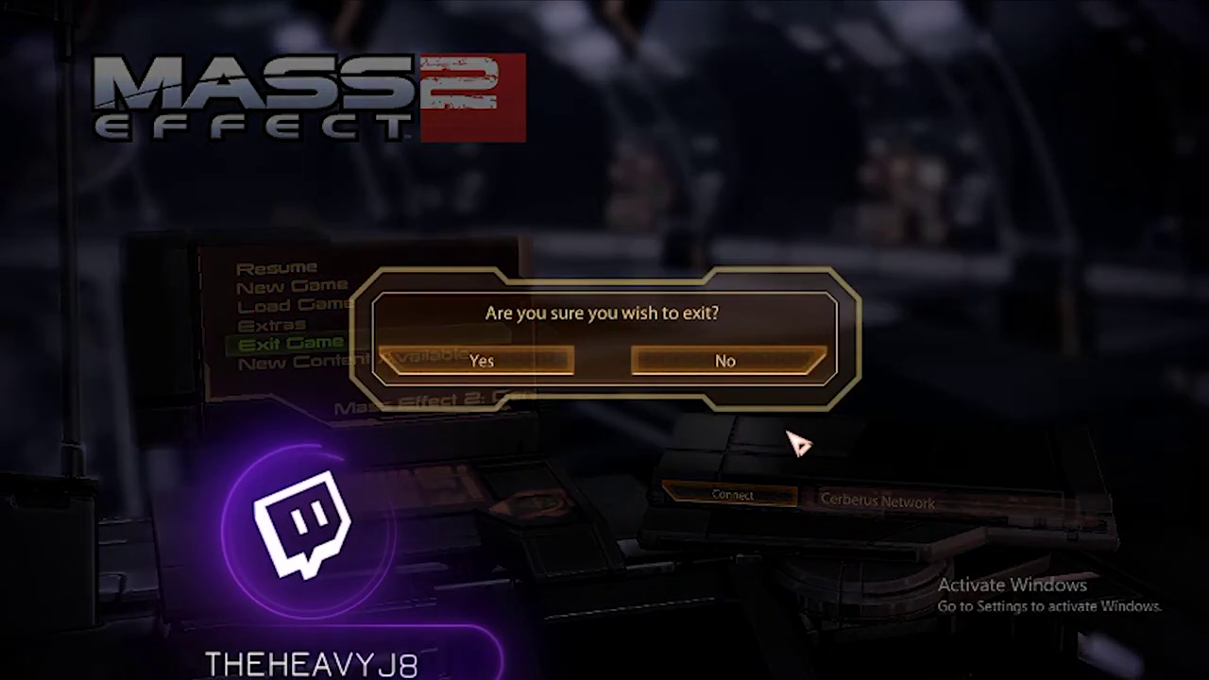
pyautogui.click(483, 359)
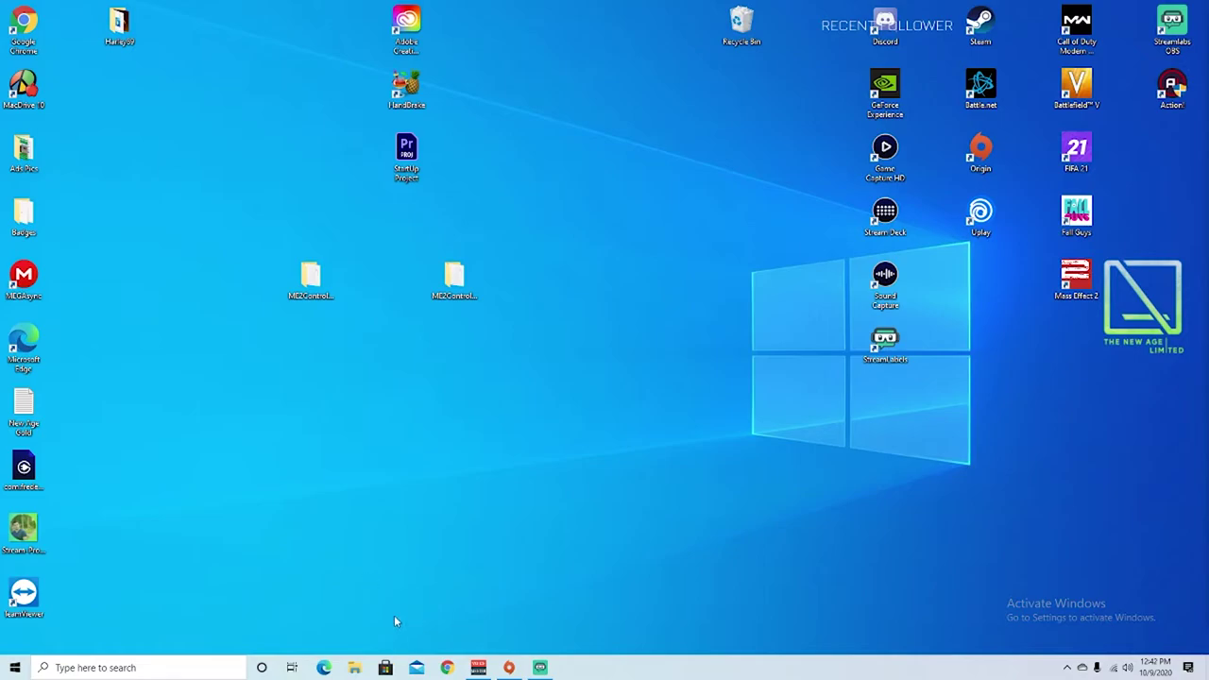
# Open a File Explorer window at This PC, briefly checking Local Disk (C:) Program Files
pyautogui.click(356, 668)
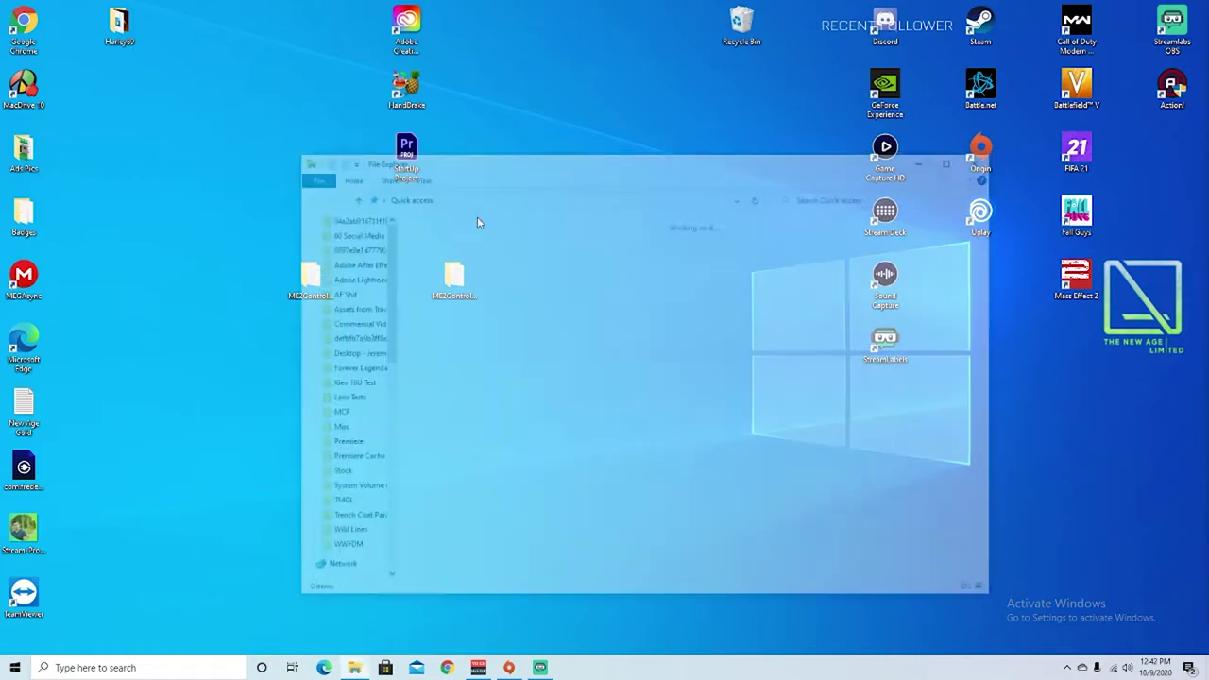
pyautogui.click(377, 199)
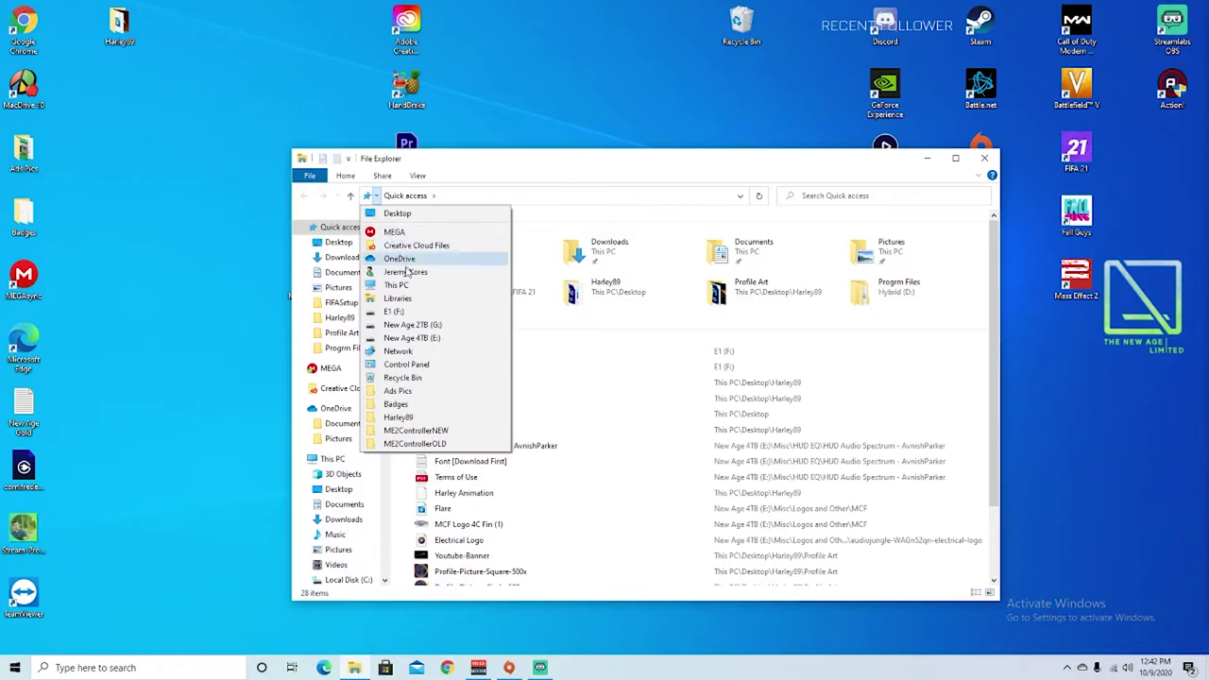
pyautogui.click(413, 296)
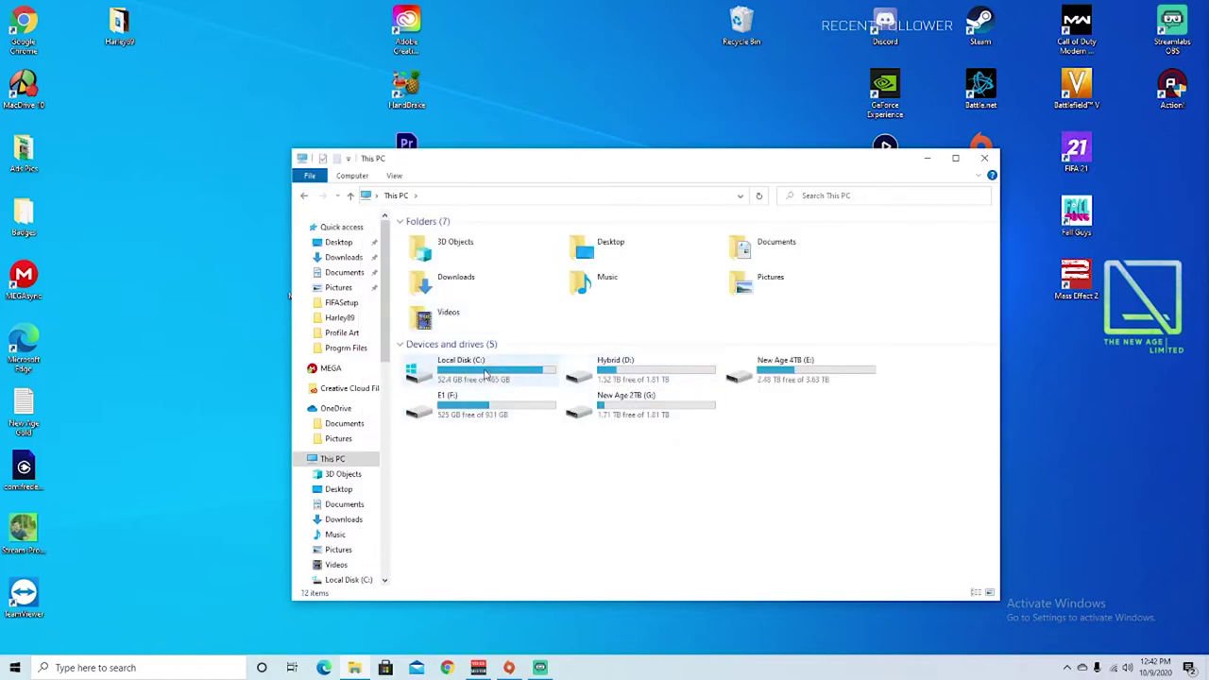
pyautogui.doubleClick(485, 375)
pyautogui.doubleClick(472, 317)
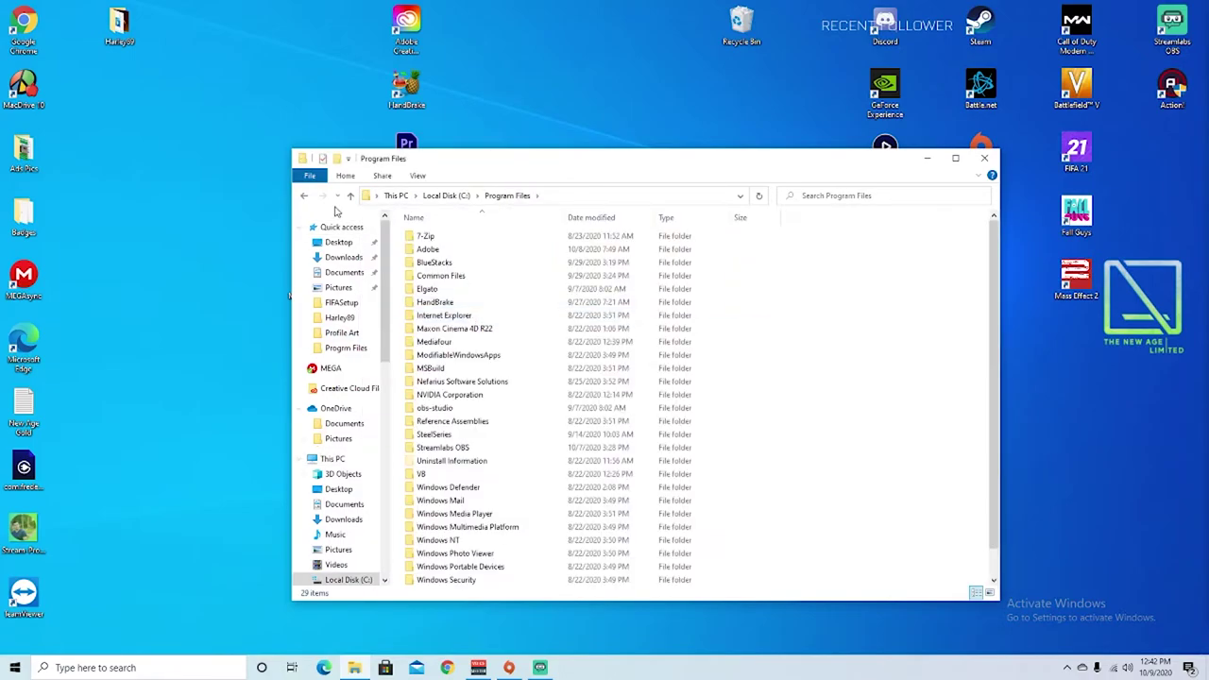
pyautogui.click(303, 195)
pyautogui.click(303, 195)
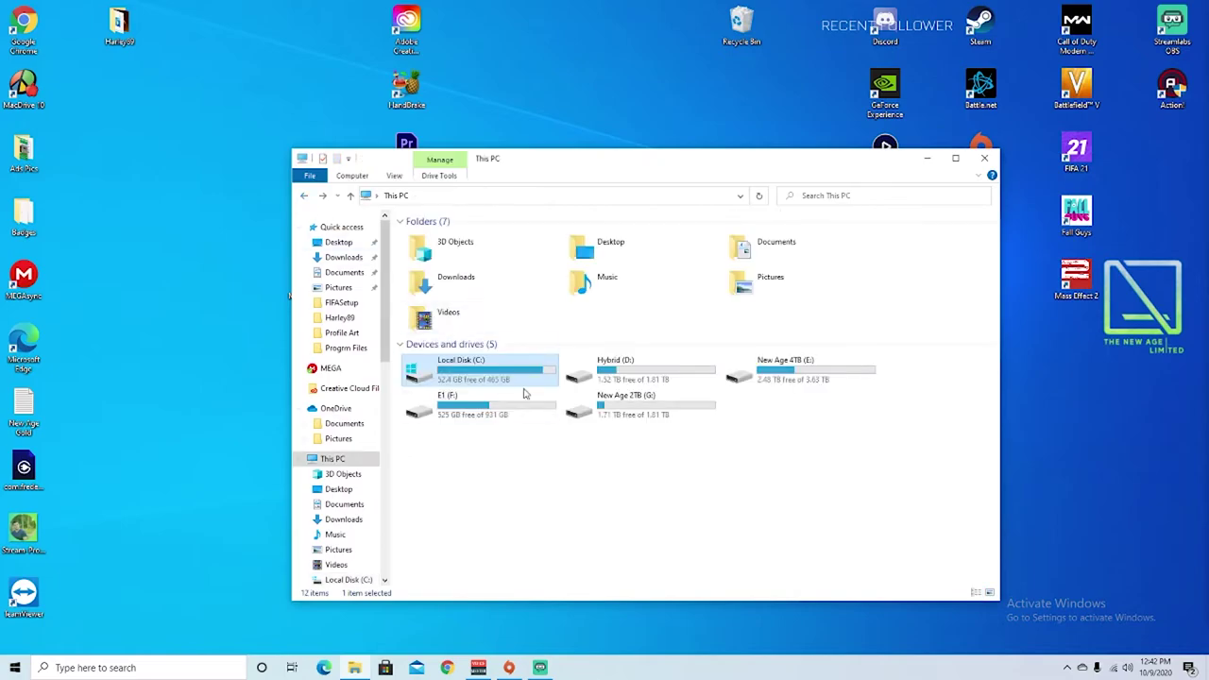
# Go to Hybrid (D:) > Origin Games > Mass Effect 2 and shift the window right
pyautogui.doubleClick(585, 370)
pyautogui.doubleClick(436, 289)
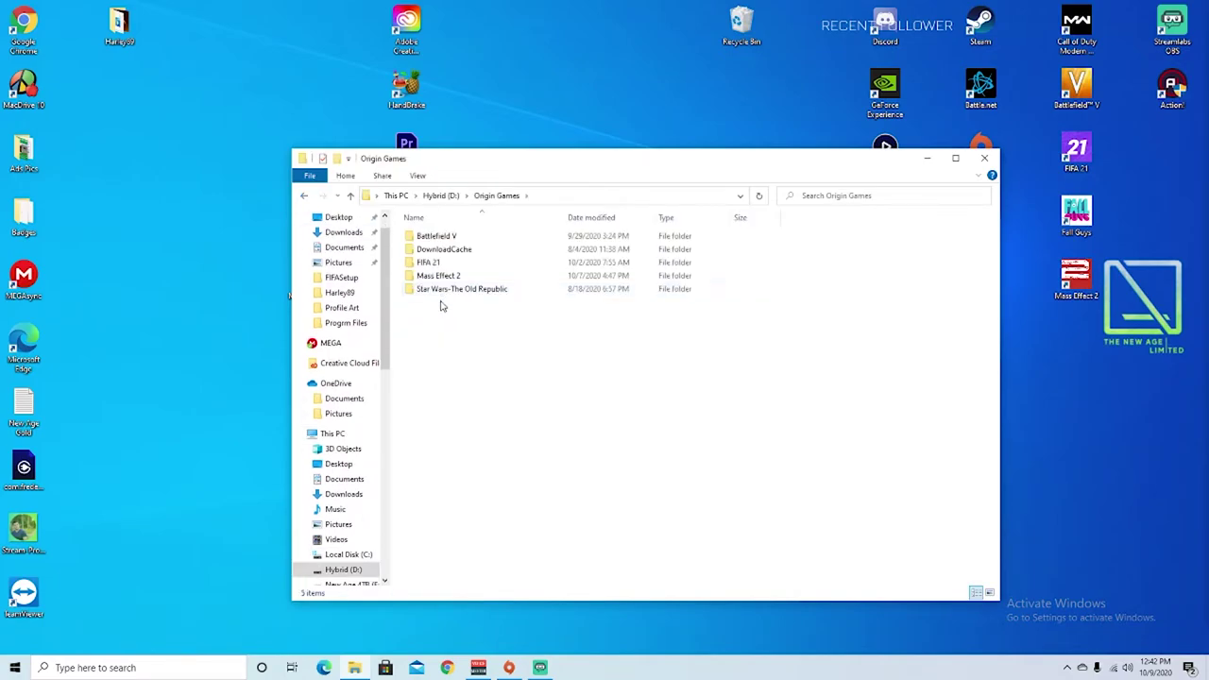
pyautogui.doubleClick(438, 276)
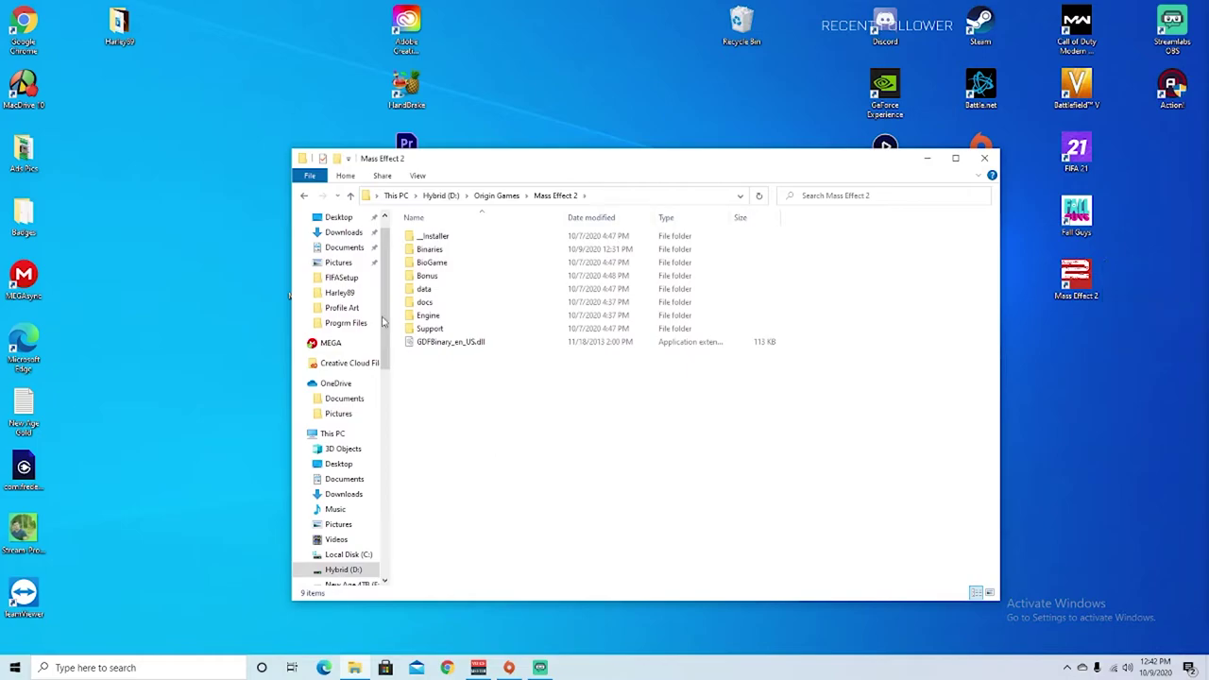
pyautogui.moveTo(534, 163); pyautogui.dragTo(747, 176)
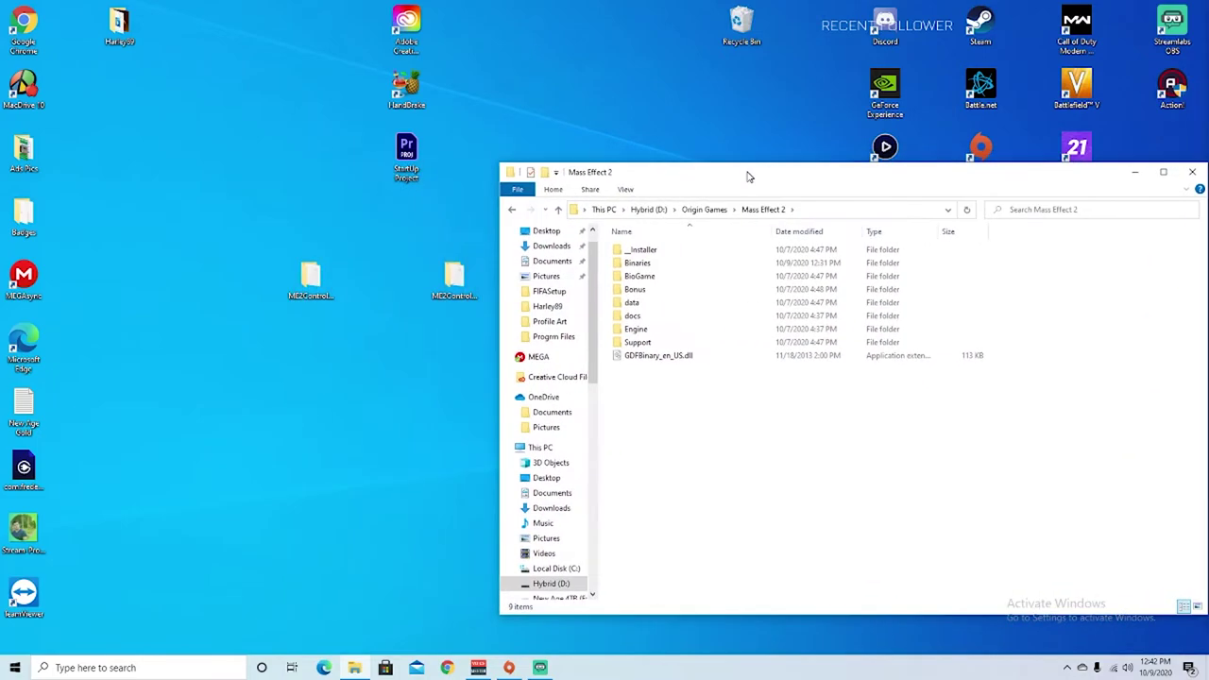
pyautogui.click(462, 288)
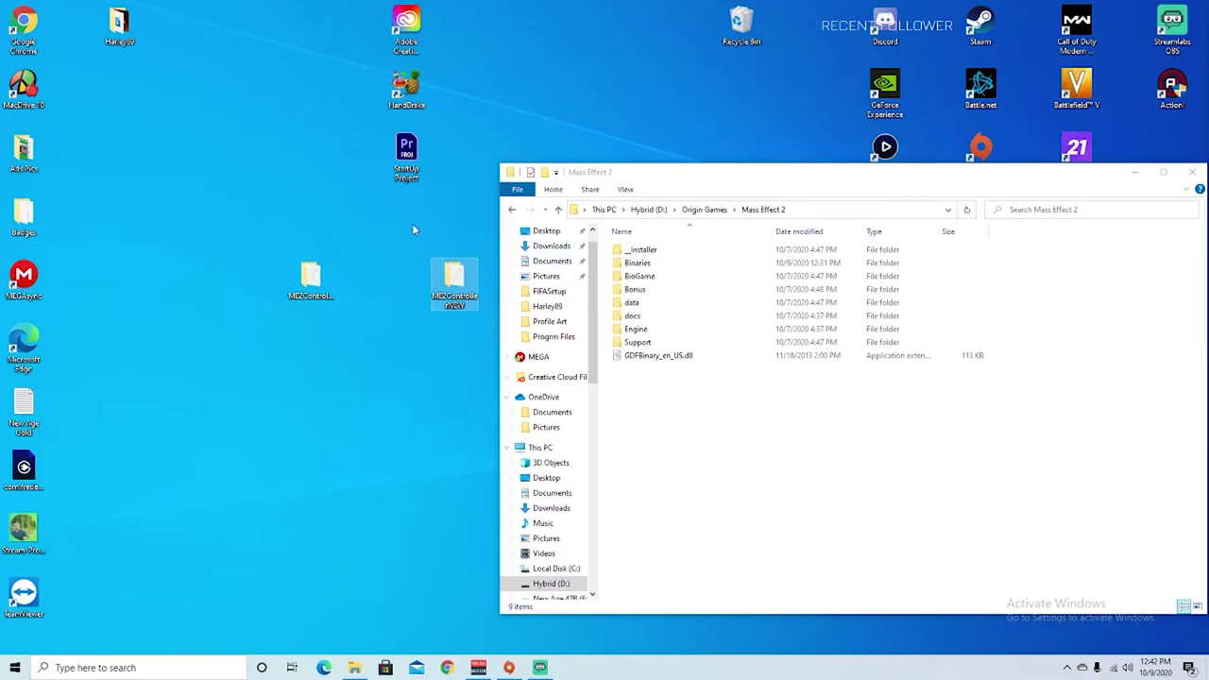
# Open ME2ControllerNEW in a shrunken upper-left window beside the Mass Effect 2 folder
pyautogui.moveTo(405, 250); pyautogui.dragTo(458, 345)
pyautogui.moveTo(415, 277); pyautogui.dragTo(416, 279)
pyautogui.press('Return')
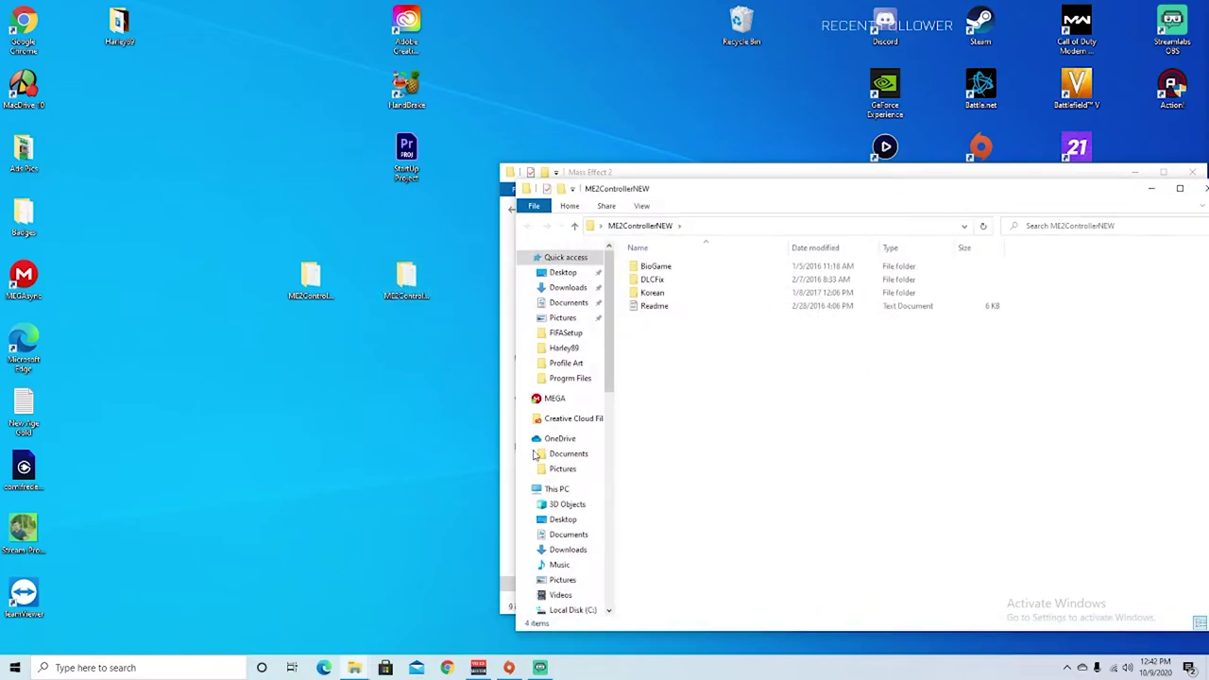
pyautogui.moveTo(689, 188); pyautogui.dragTo(279, 153)
pyautogui.moveTo(727, 592); pyautogui.dragTo(516, 446)
pyautogui.click(746, 607)
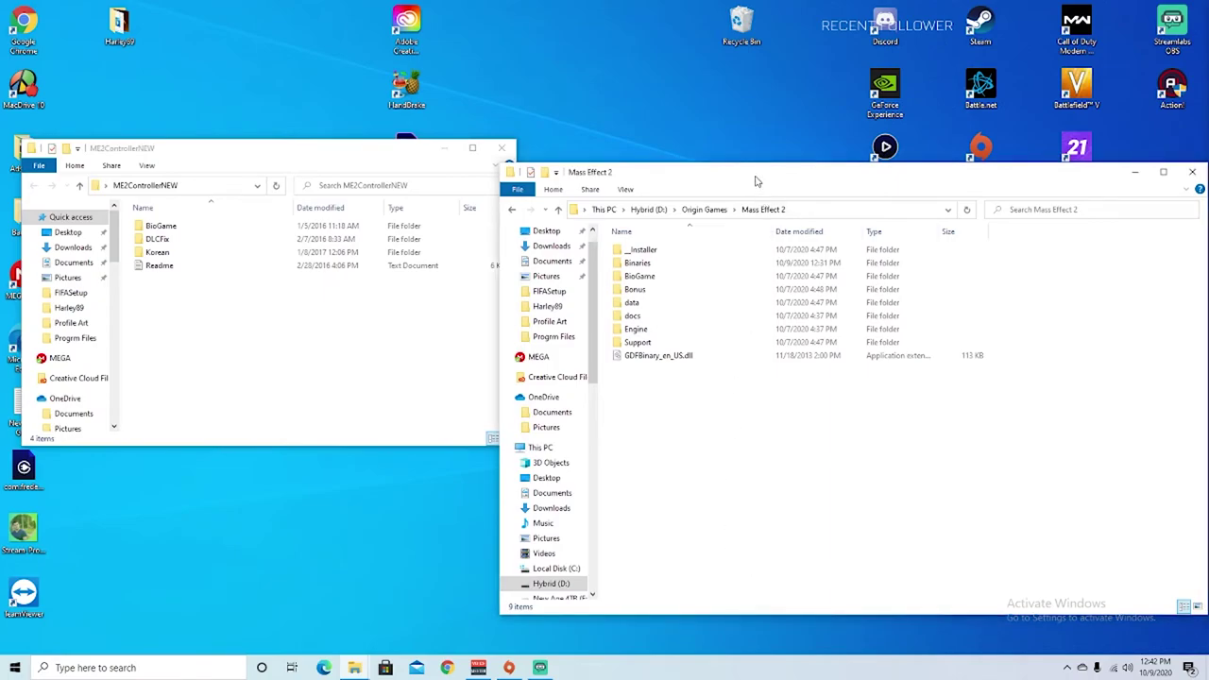
pyautogui.moveTo(755, 180); pyautogui.dragTo(784, 169)
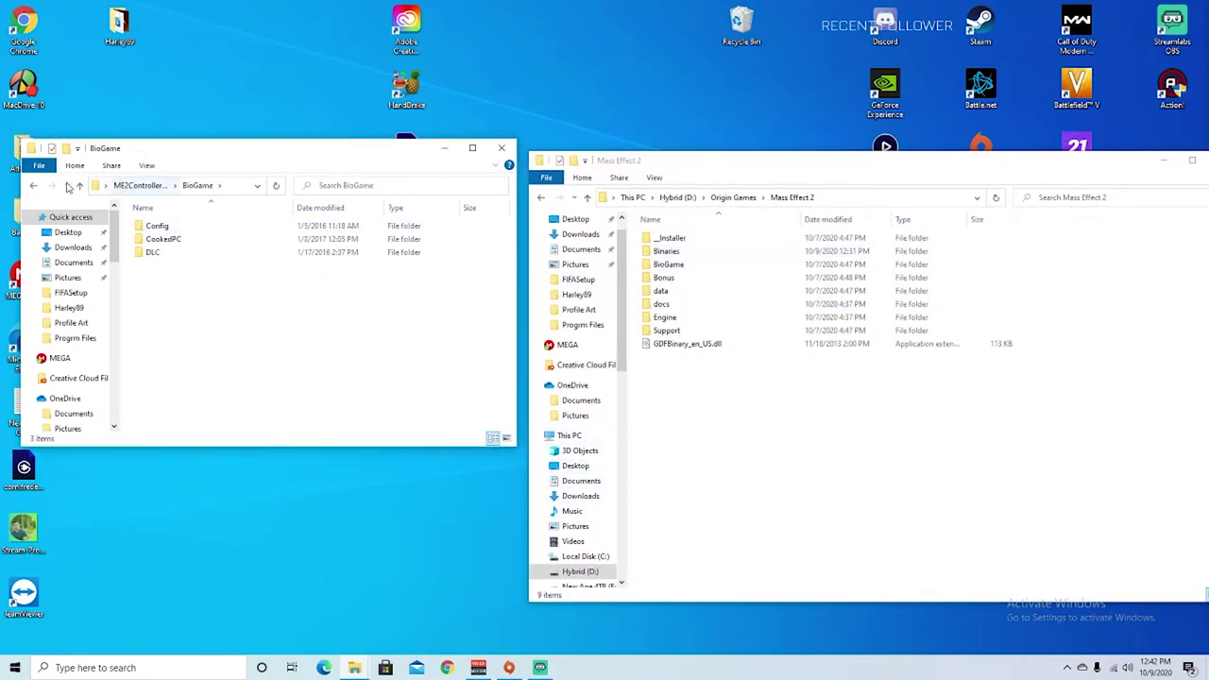
# Open BioGame in both the mod and game windows and select the mod's Config folder
pyautogui.click(35, 189)
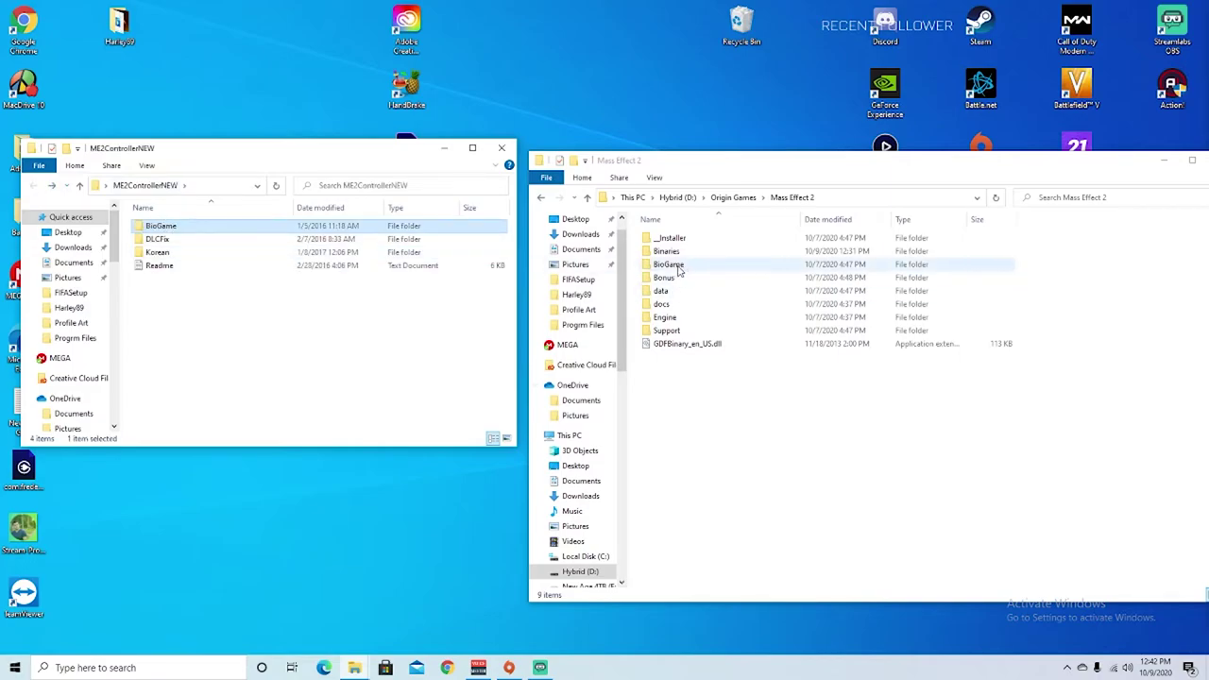
pyautogui.click(265, 345)
pyautogui.doubleClick(161, 226)
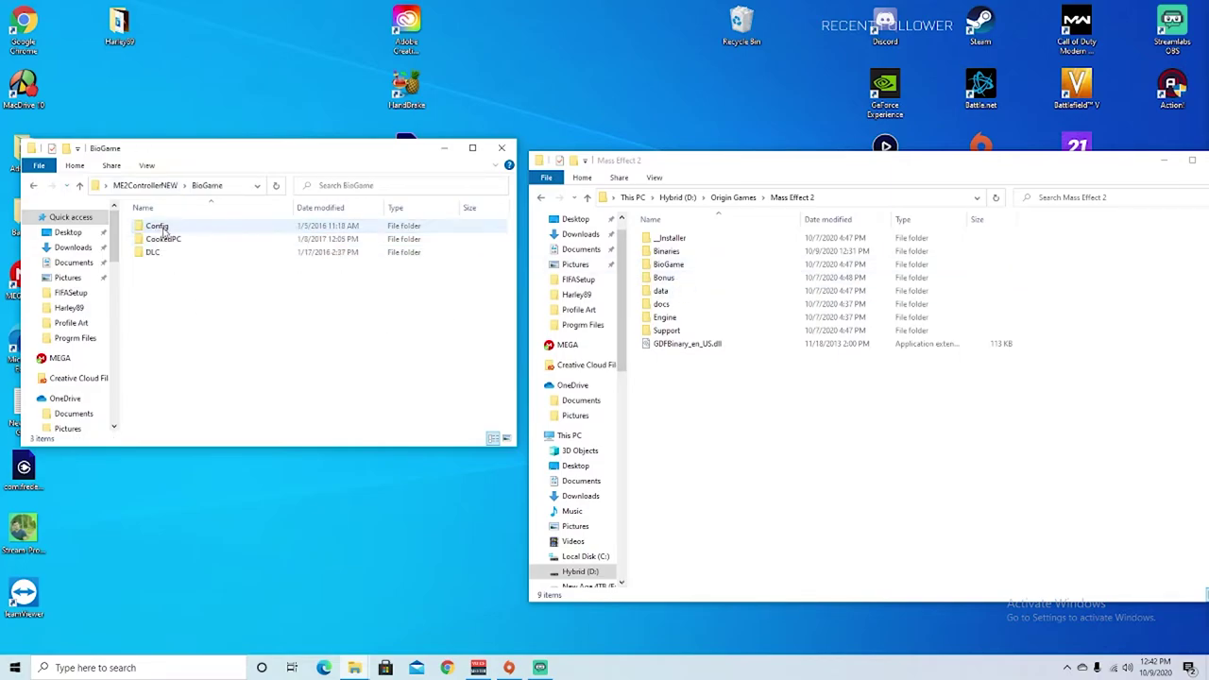
pyautogui.doubleClick(672, 264)
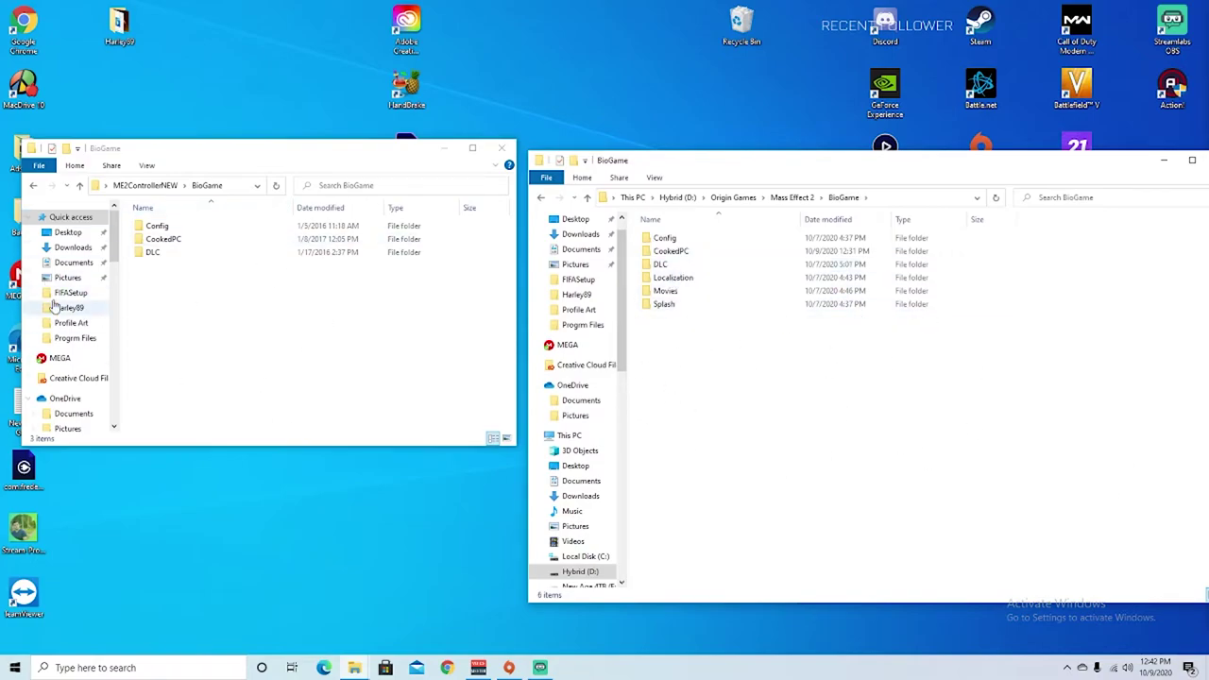
pyautogui.click(156, 227)
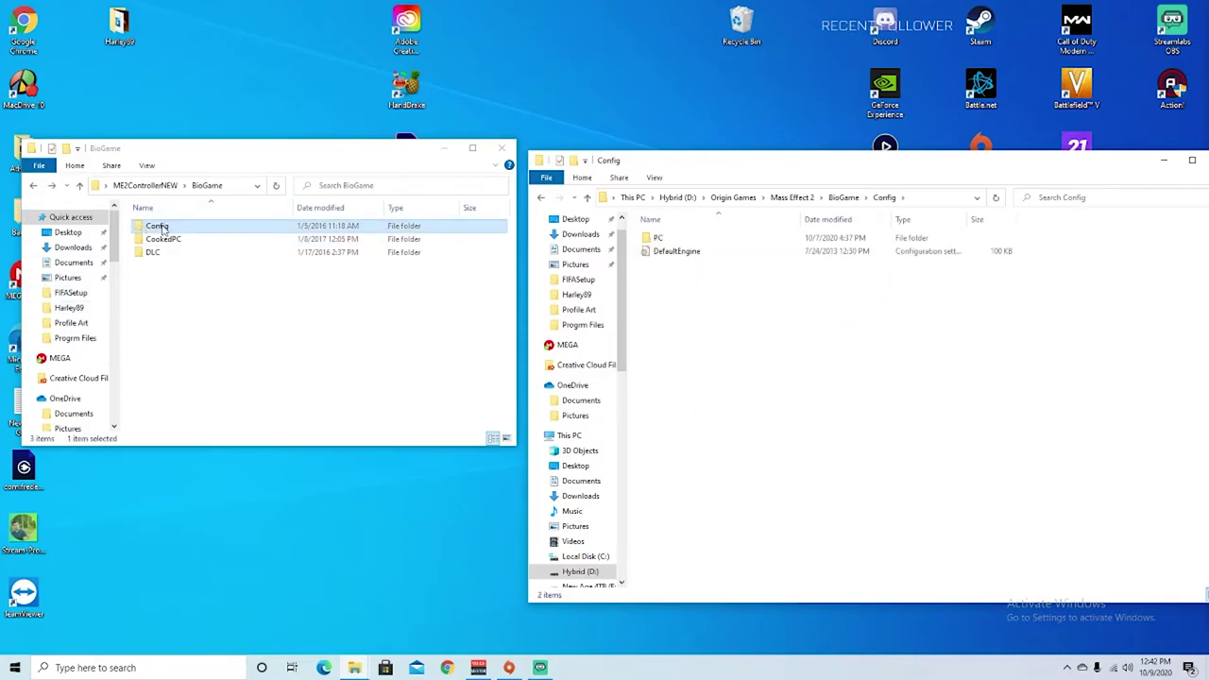
pyautogui.click(540, 197)
# Copy Config, CookedPC and DLC into the game's BioGame, replacing Coalesced.ini, 15 and 33 files
pyautogui.moveTo(156, 232); pyautogui.dragTo(785, 438)
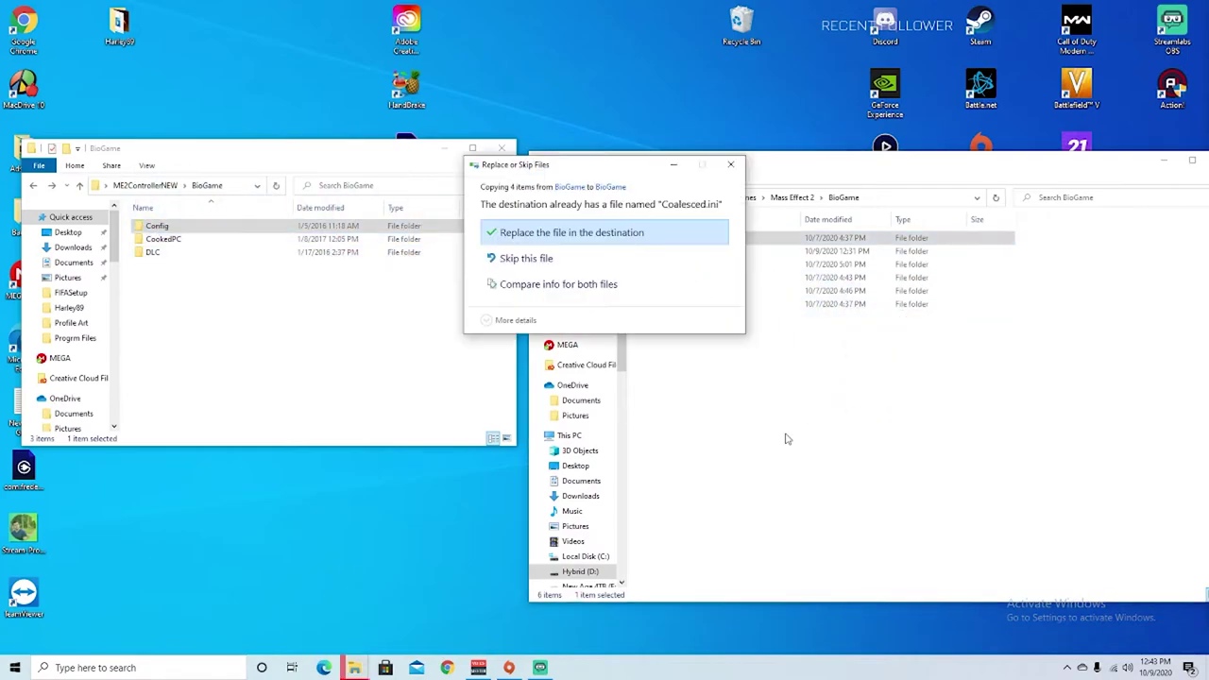
pyautogui.click(567, 240)
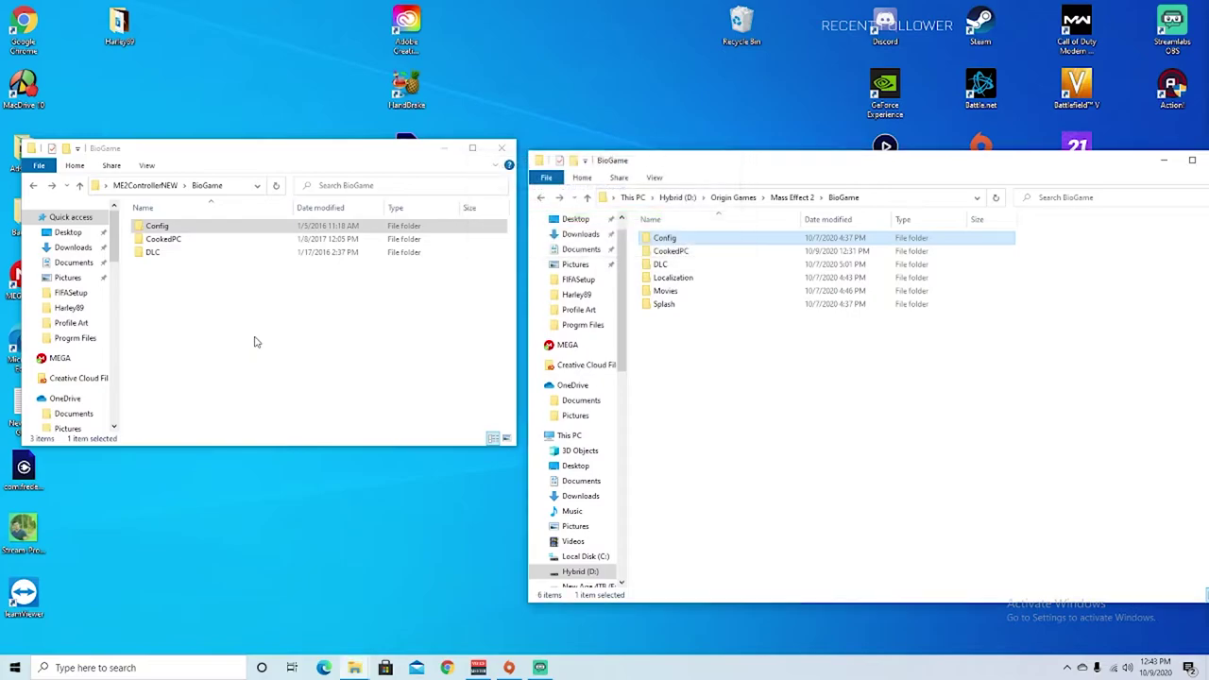
pyautogui.click(356, 349)
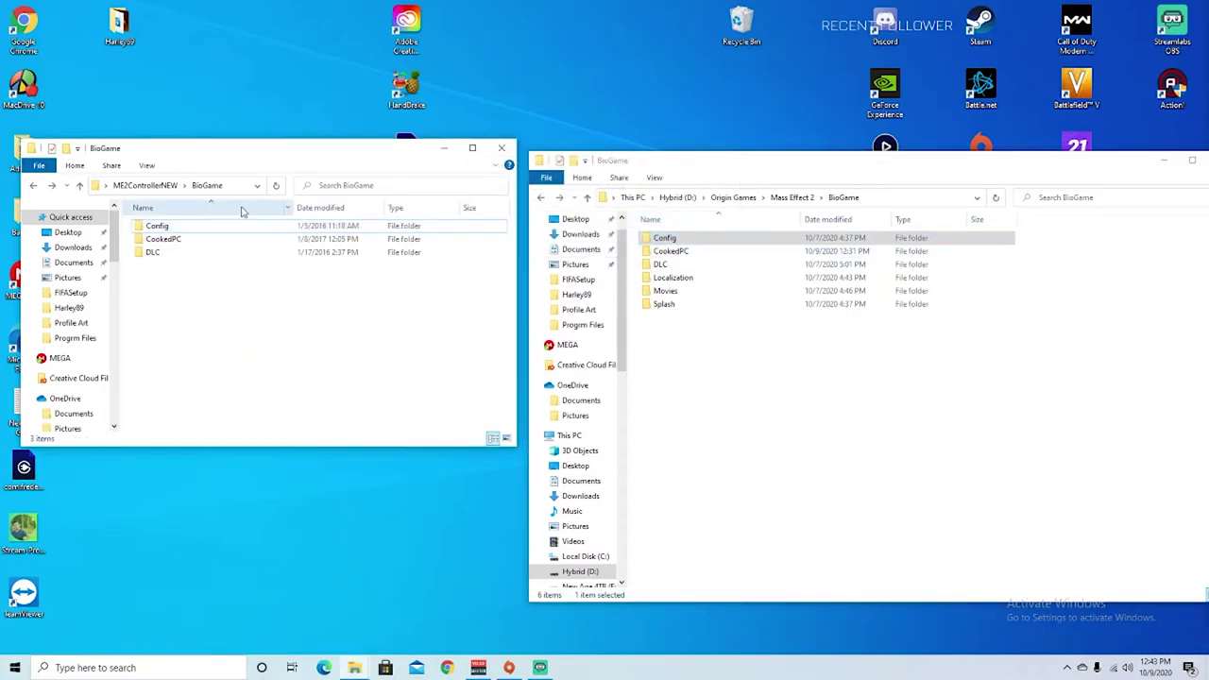
pyautogui.moveTo(140, 245); pyautogui.dragTo(841, 458)
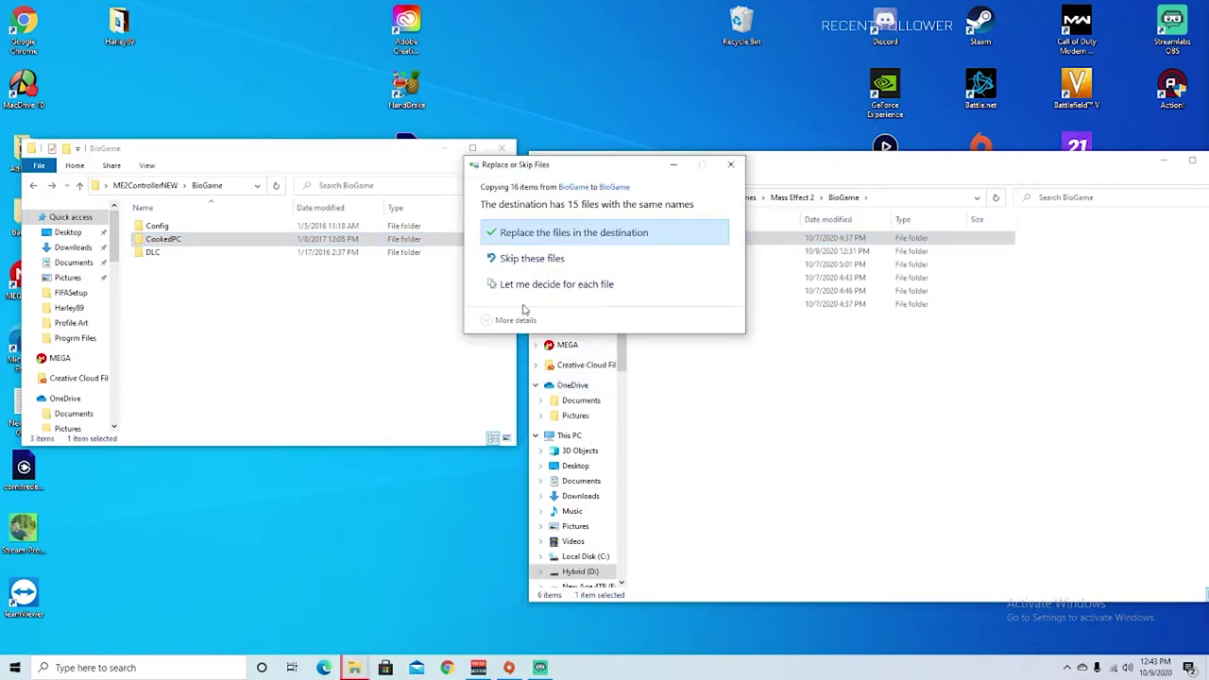
pyautogui.click(526, 243)
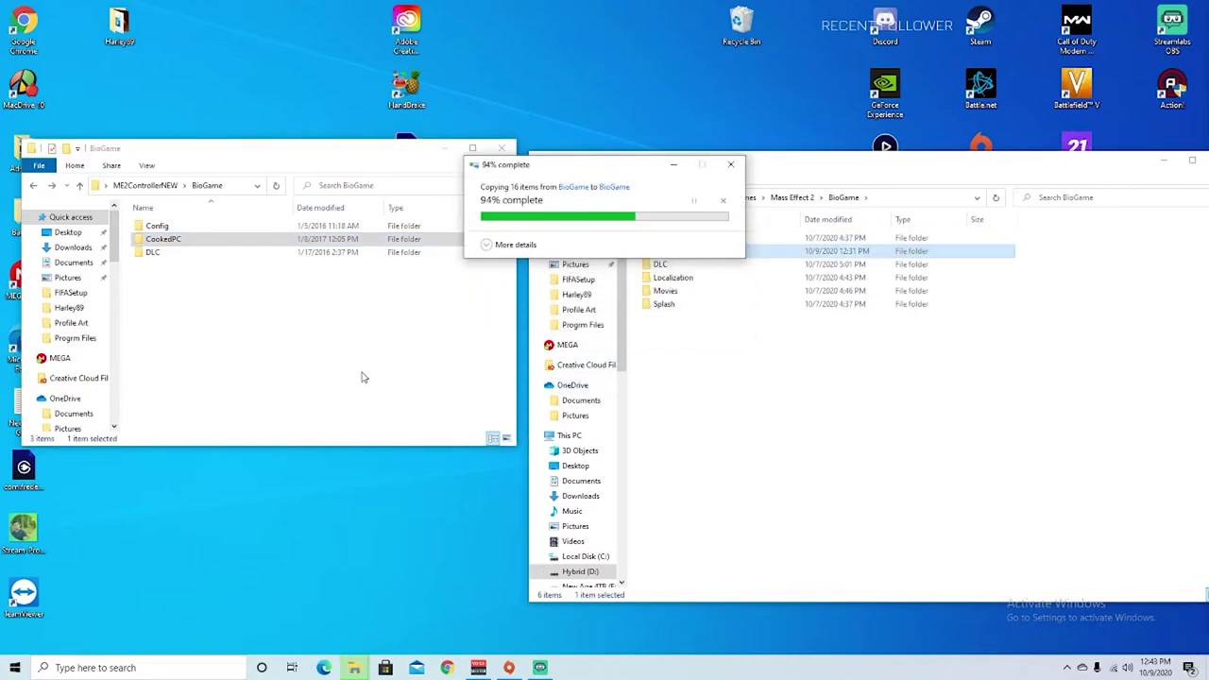
pyautogui.click(809, 391)
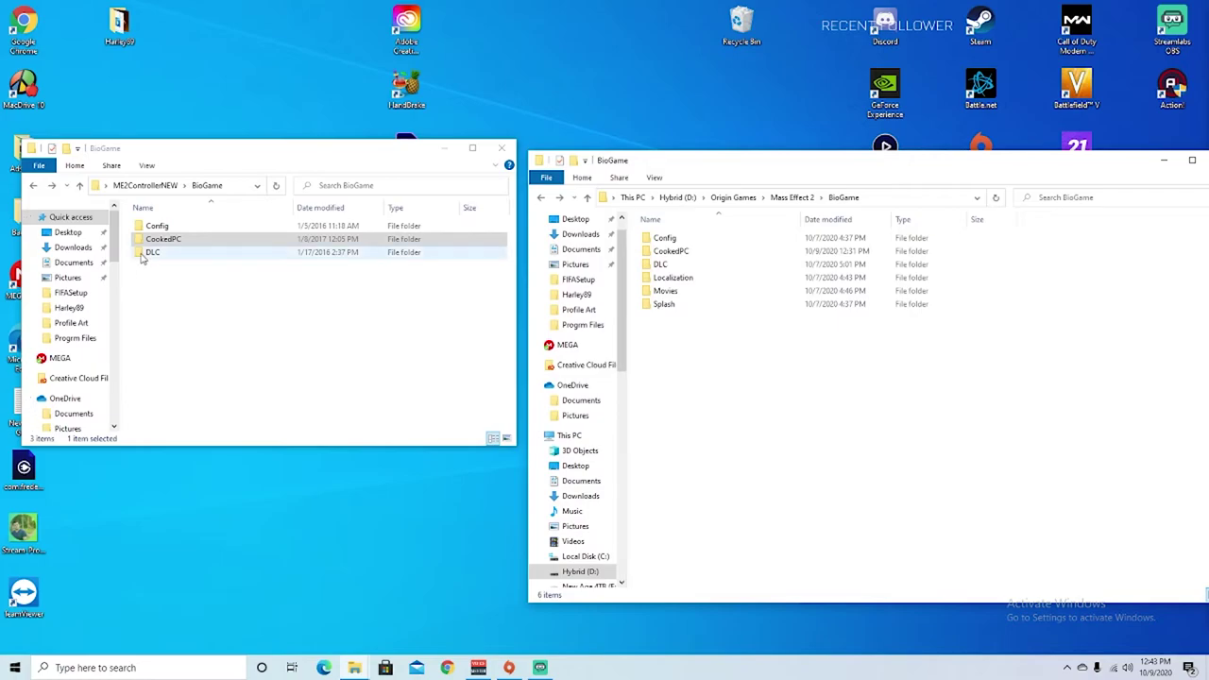
pyautogui.moveTo(142, 260); pyautogui.dragTo(845, 489)
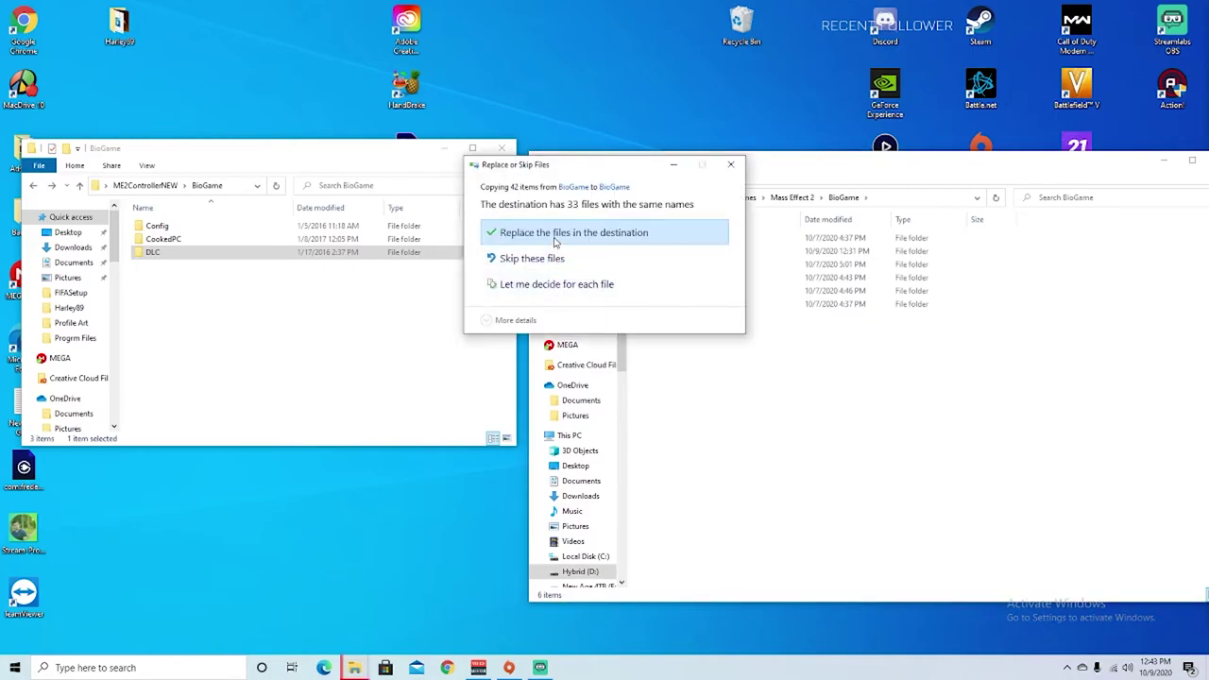
pyautogui.click(567, 232)
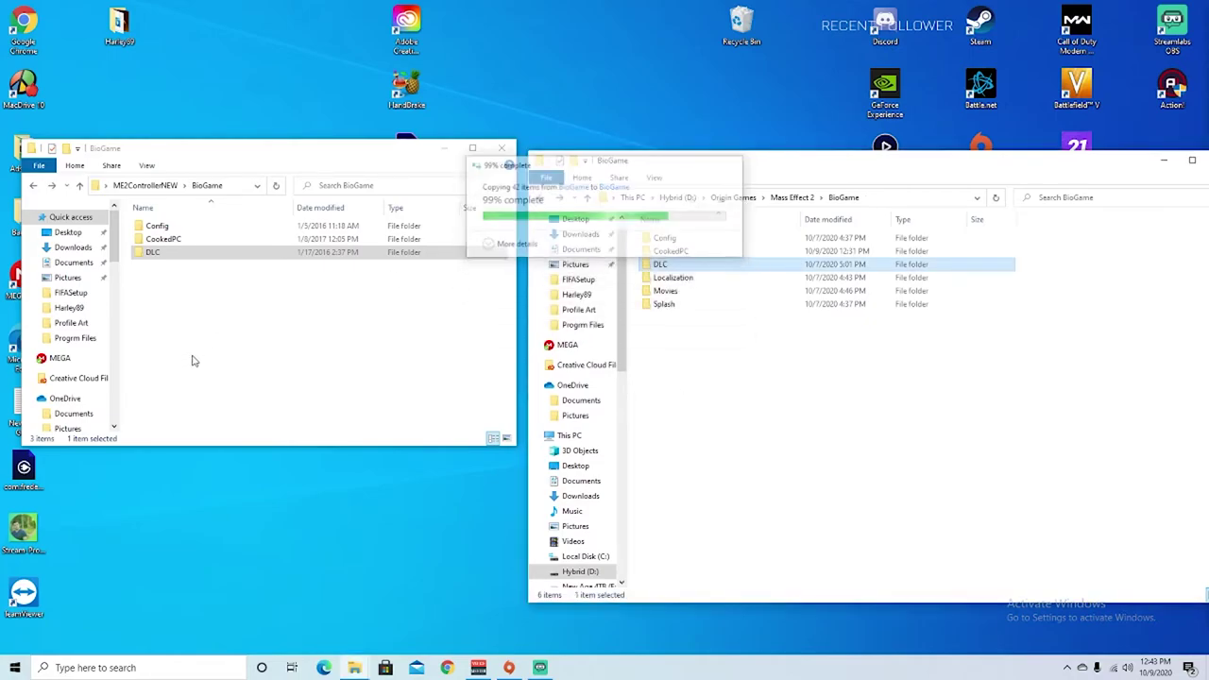
pyautogui.click(194, 364)
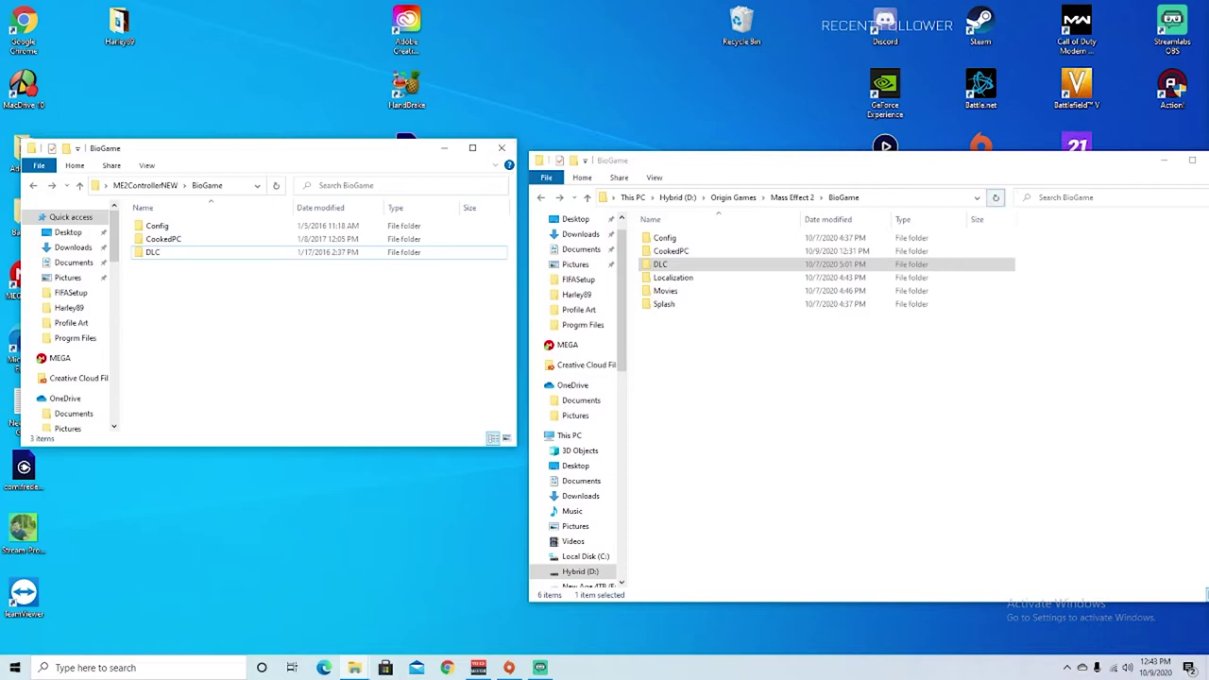
# Return the game window to the Mass Effect 2 install folder and close the new mod's BioGame window
pyautogui.moveTo(1057, 168); pyautogui.dragTo(985, 170)
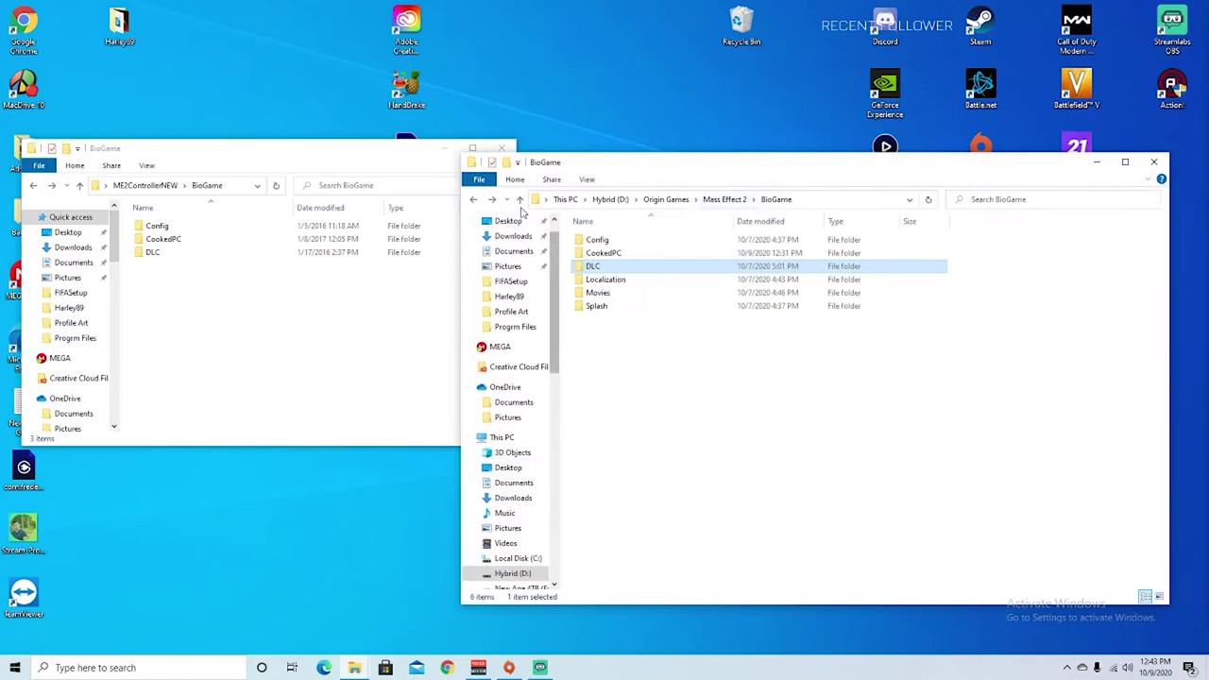
pyautogui.click(474, 204)
pyautogui.click(474, 204)
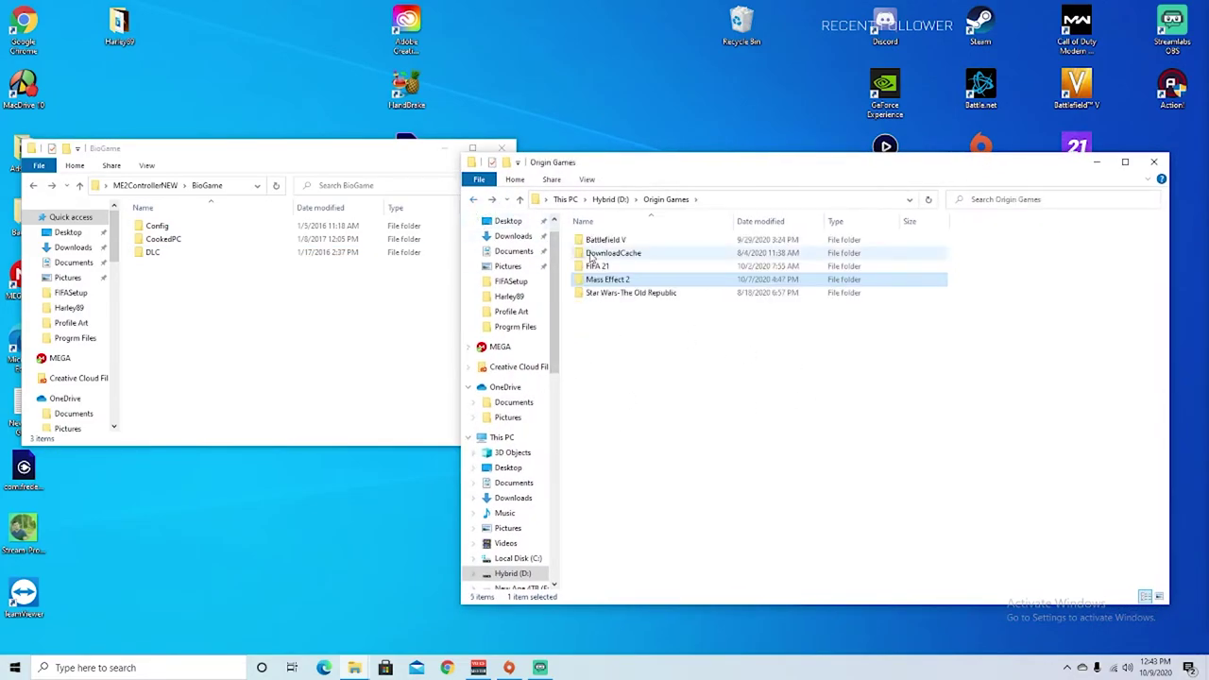
pyautogui.doubleClick(605, 280)
pyautogui.moveTo(850, 161); pyautogui.dragTo(917, 177)
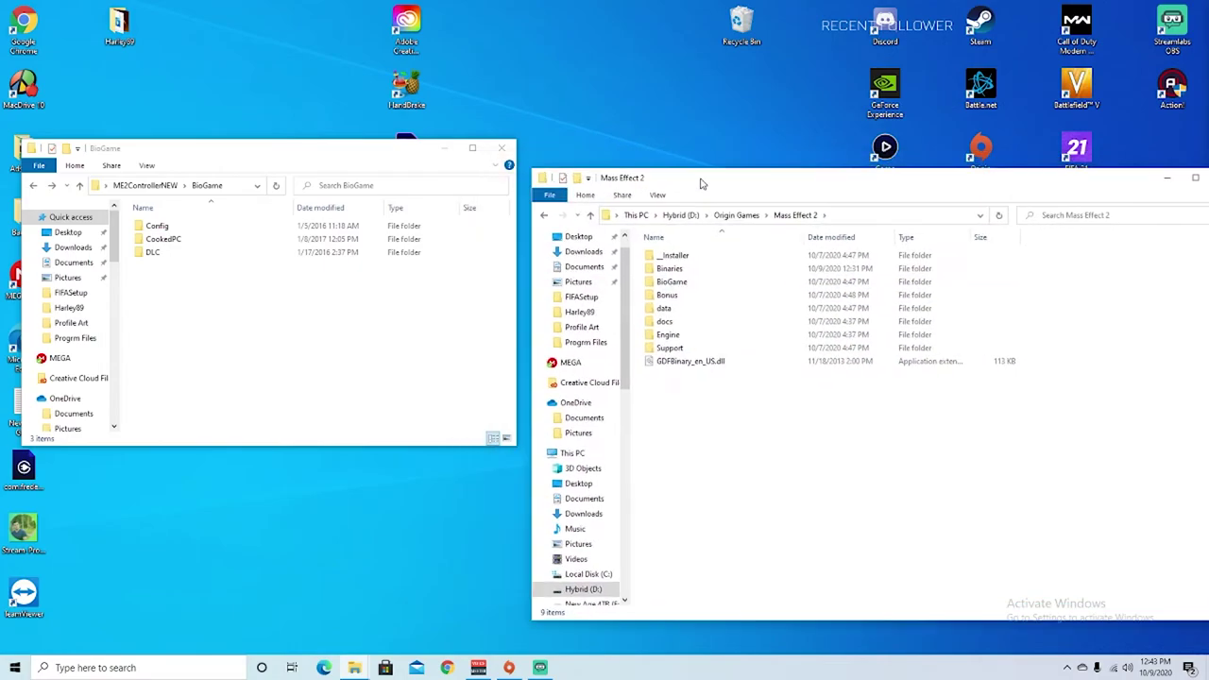
pyautogui.click(497, 152)
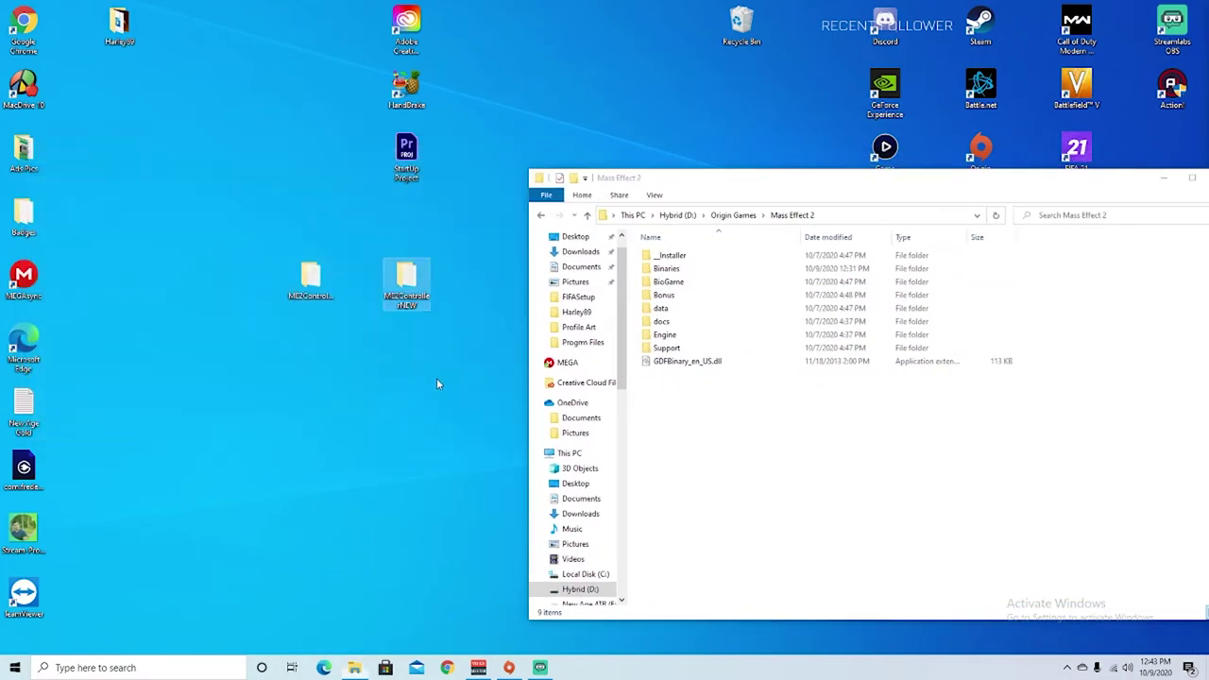
# Open ME2ControllerOLD's BioGame folder in a shrunken window on the left
pyautogui.doubleClick(312, 281)
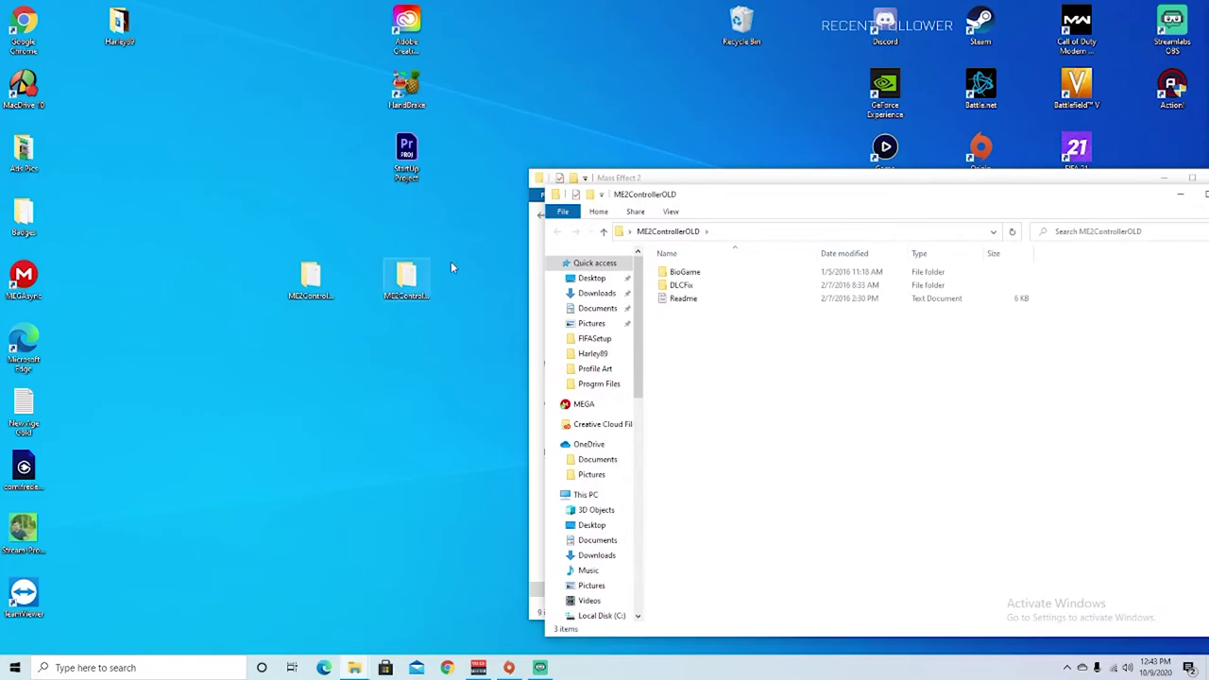
pyautogui.moveTo(782, 198); pyautogui.dragTo(135, 141)
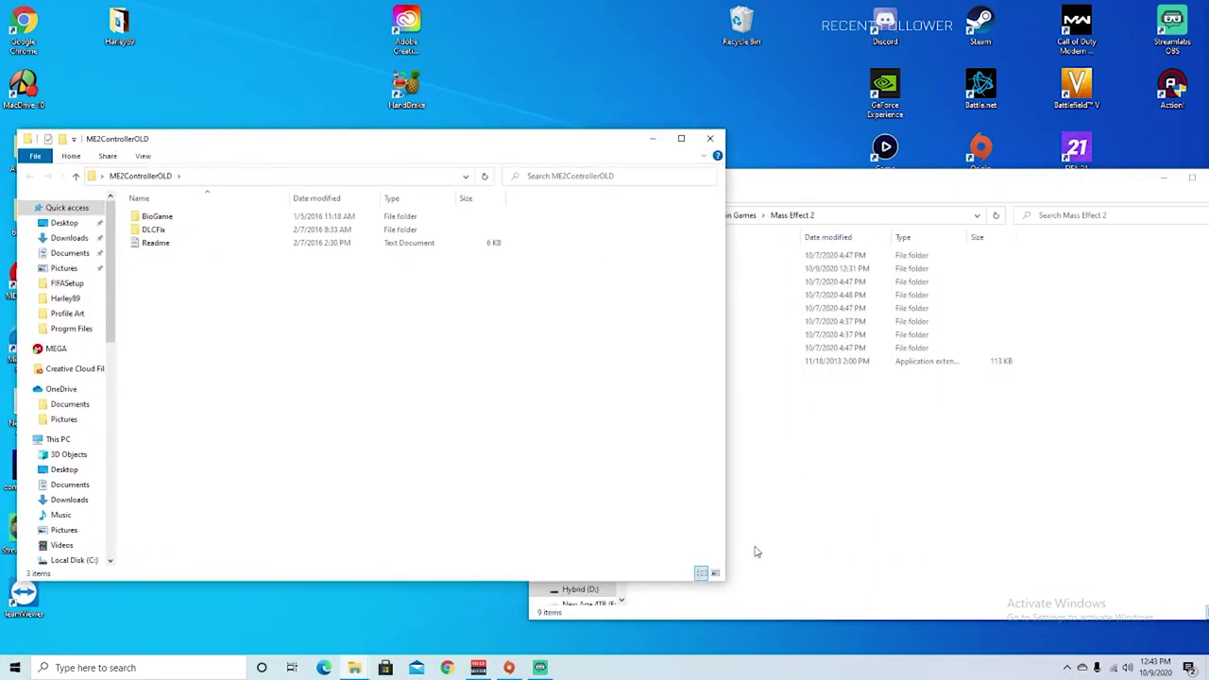
pyautogui.moveTo(729, 584); pyautogui.dragTo(490, 496)
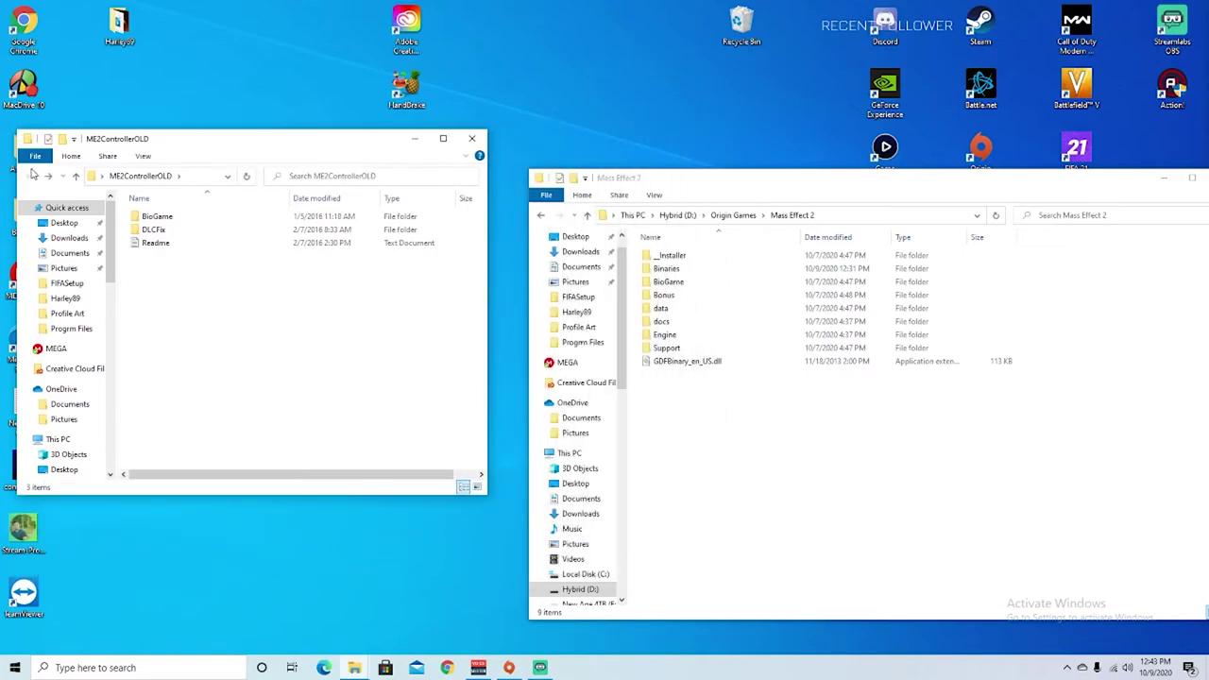
pyautogui.doubleClick(186, 222)
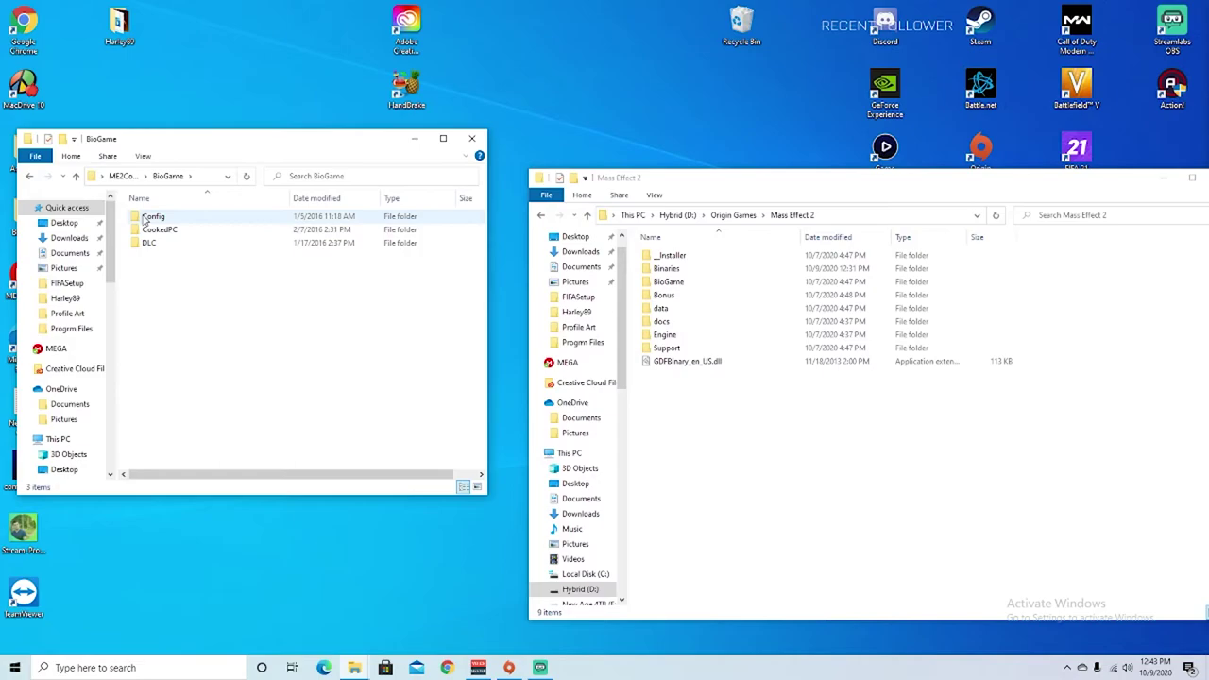
# Copy the old mod's Config and CookedPC into the game's BioGame, replacing Coalesced.ini and matching files
pyautogui.moveTo(144, 219); pyautogui.dragTo(725, 493)
pyautogui.doubleClick(667, 282)
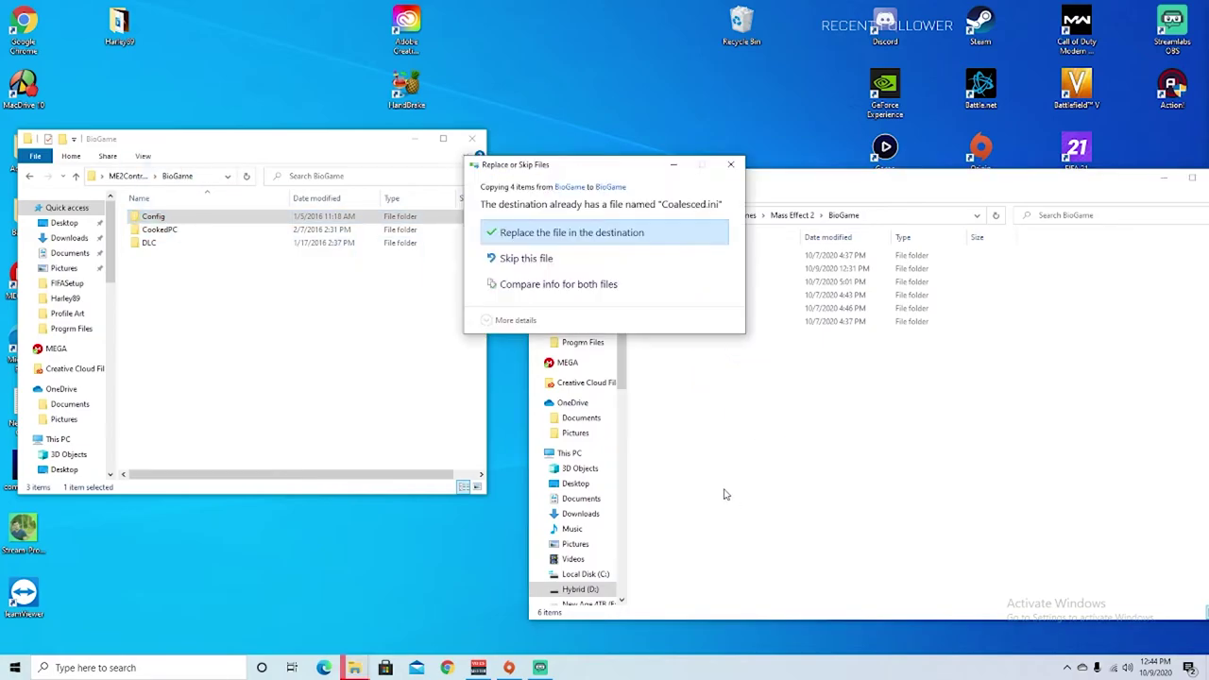
pyautogui.click(560, 233)
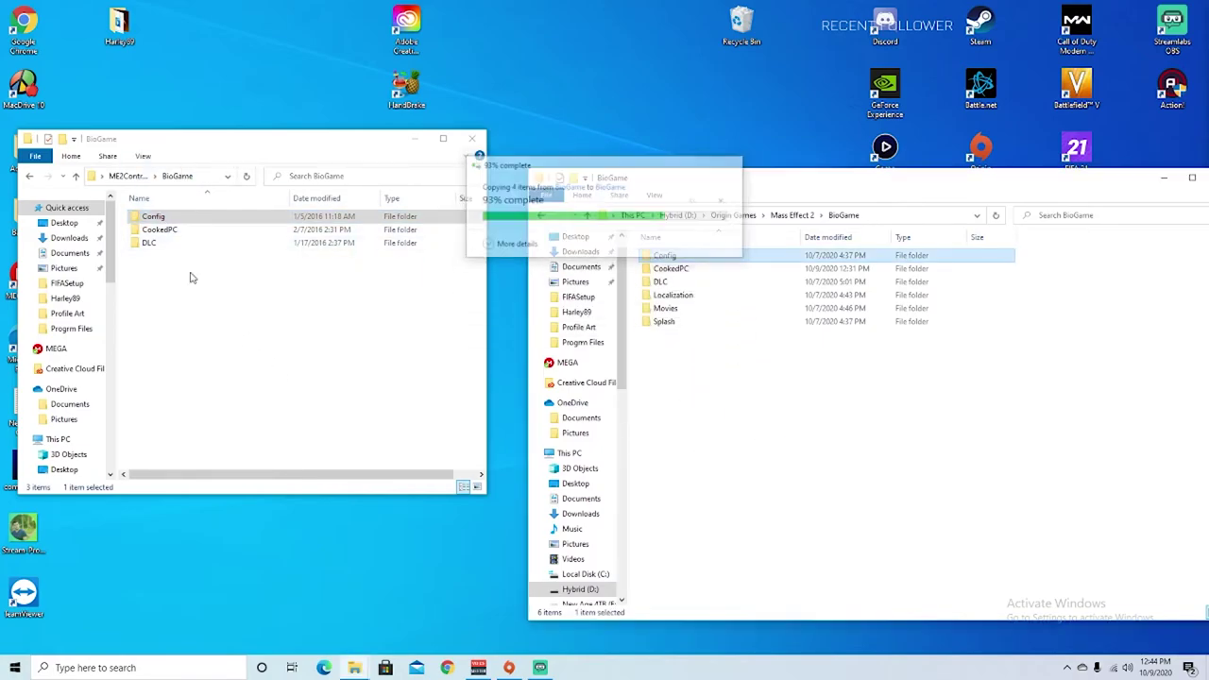
pyautogui.moveTo(143, 234); pyautogui.dragTo(858, 430)
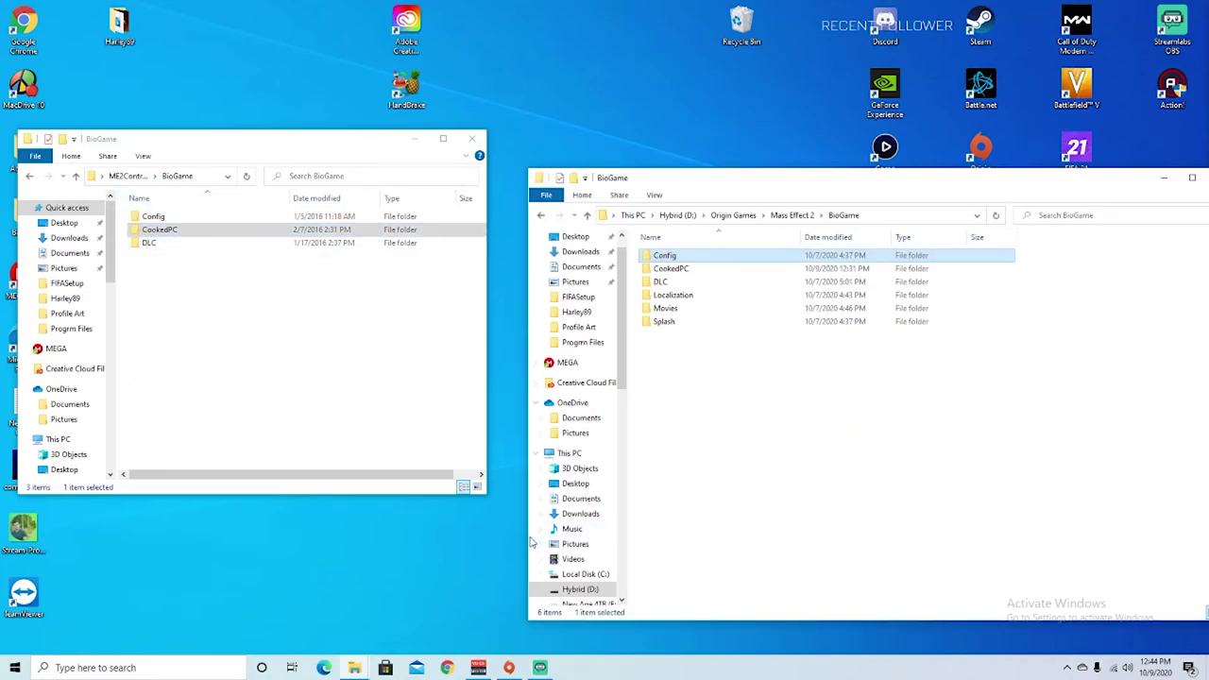
pyautogui.click(540, 236)
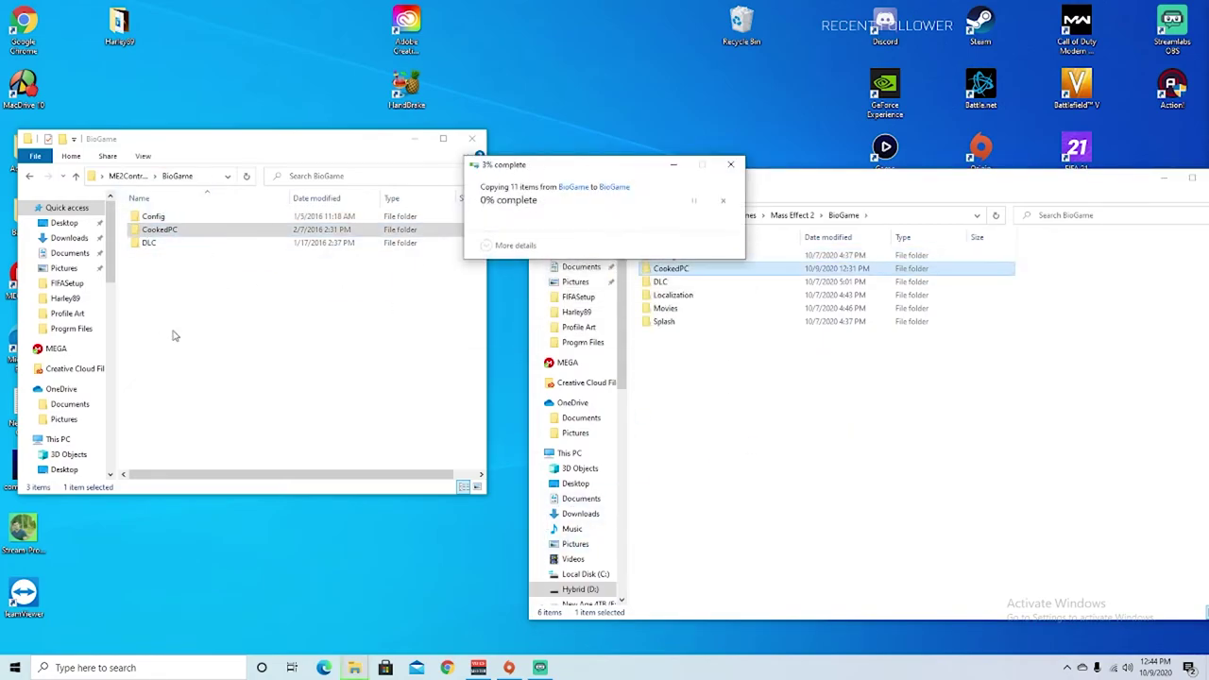
# Copy the four DLC_ subfolders into the game's DLC folder, overwriting 33 matching files
pyautogui.doubleClick(140, 246)
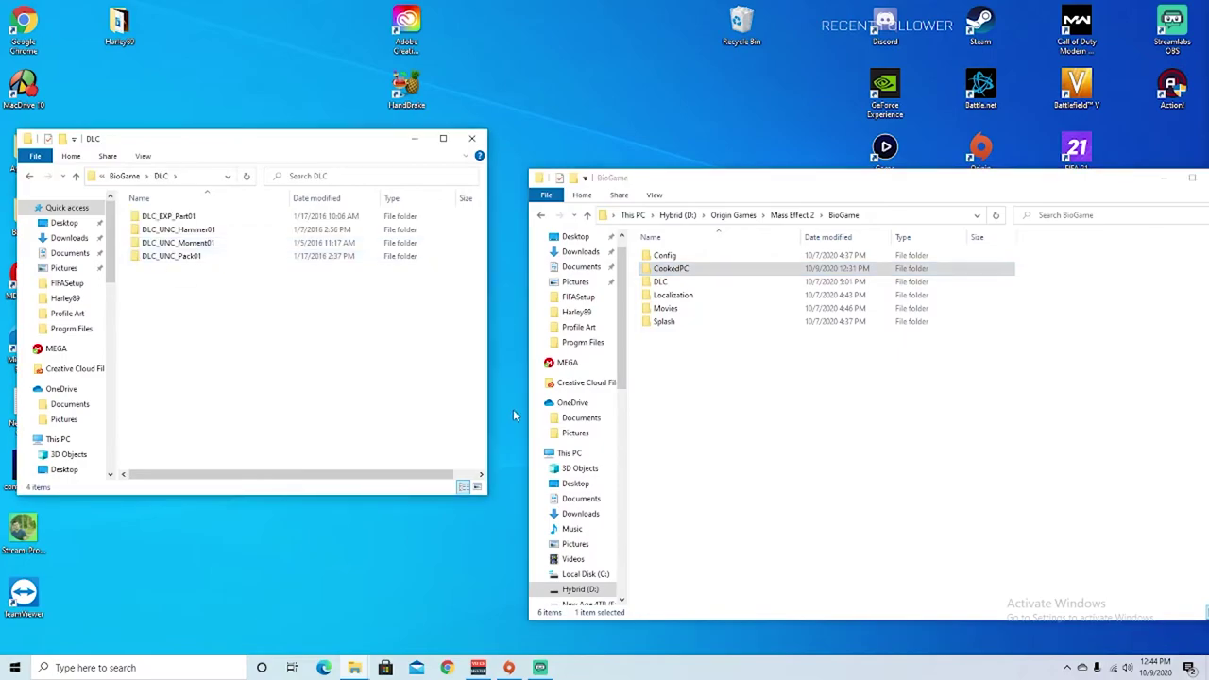
pyautogui.doubleClick(660, 281)
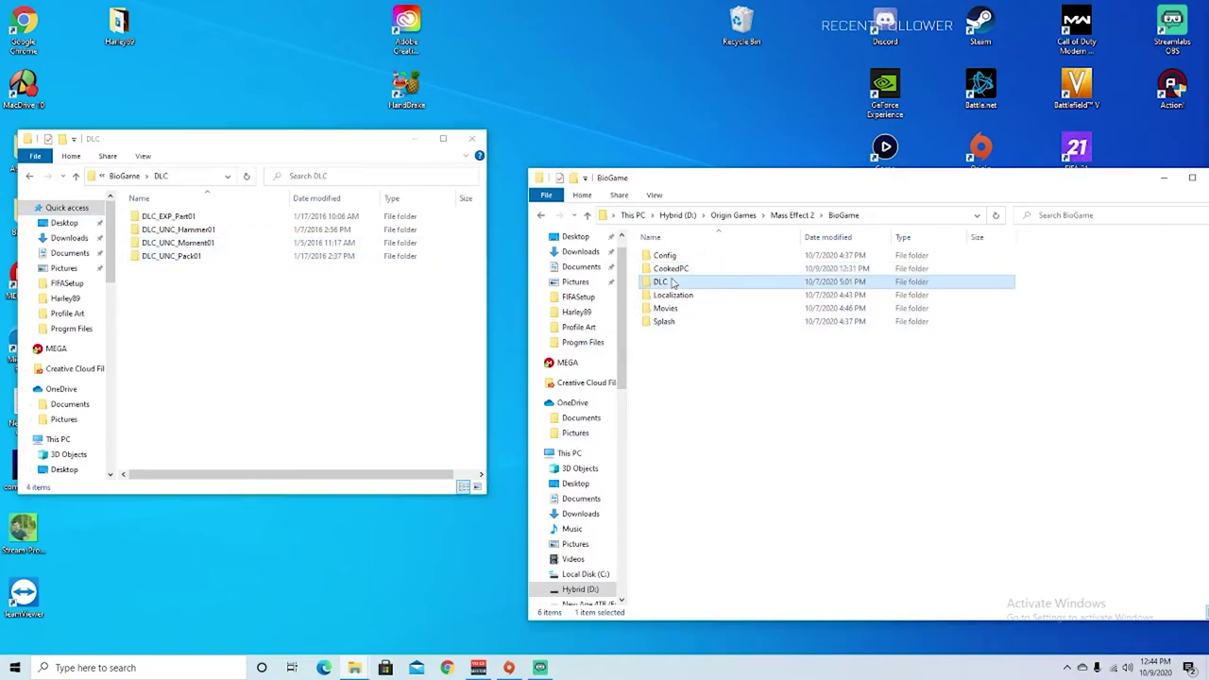
pyautogui.moveTo(261, 416); pyautogui.dragTo(883, 439)
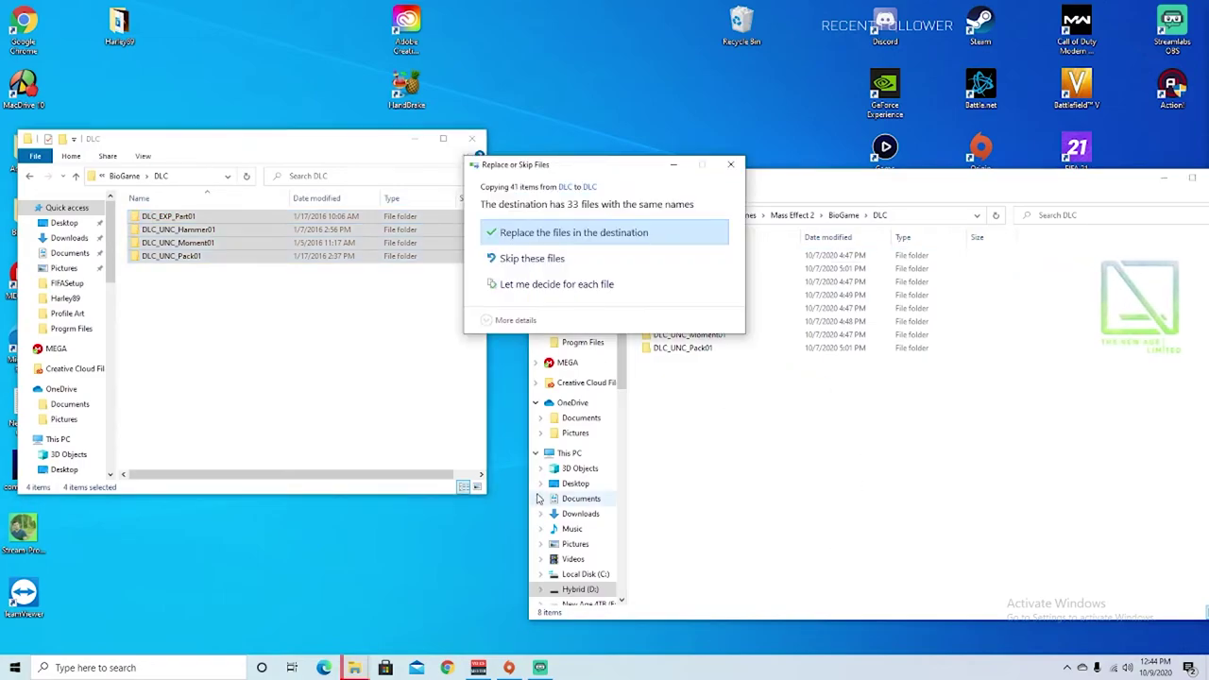
pyautogui.click(540, 235)
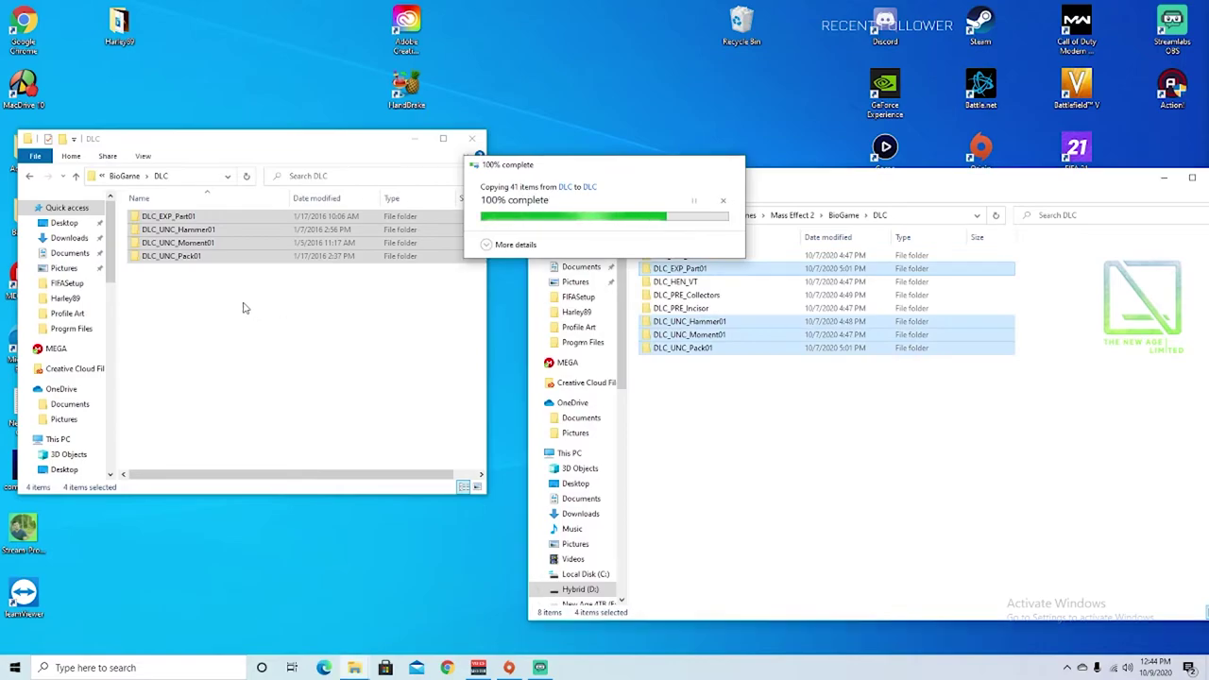
pyautogui.click(751, 498)
# Return the mod window to BioGame, clear its selection, and close the game's DLC window
pyautogui.click(29, 177)
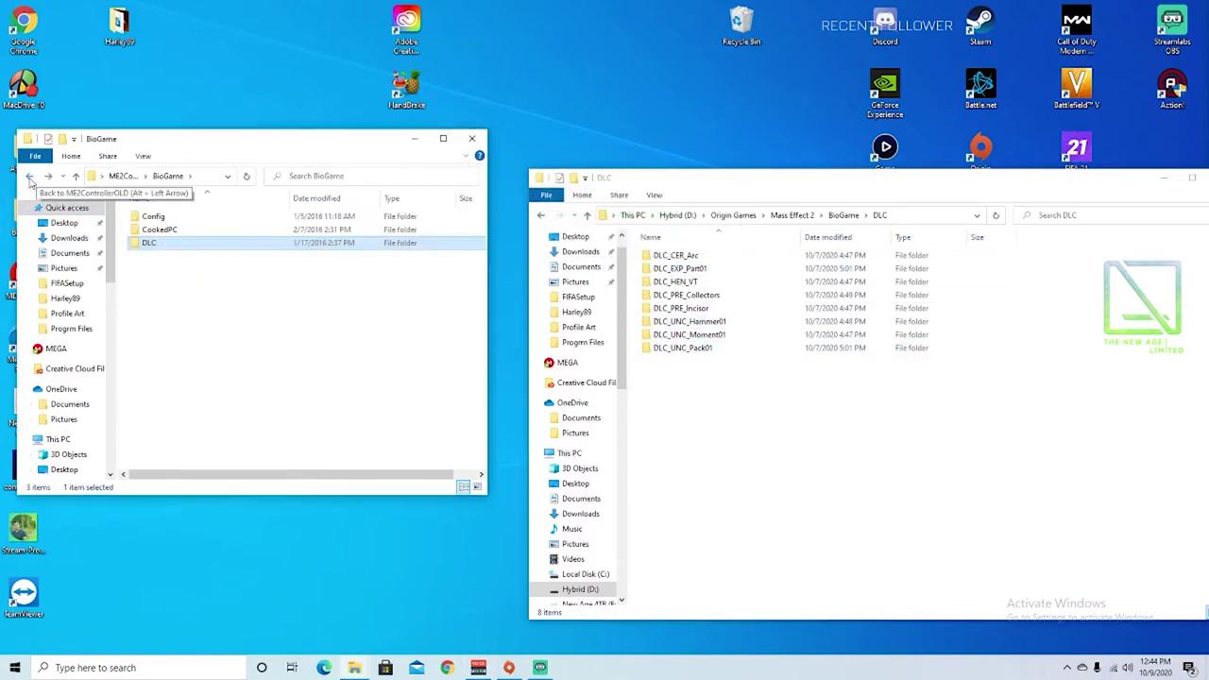
pyautogui.click(390, 431)
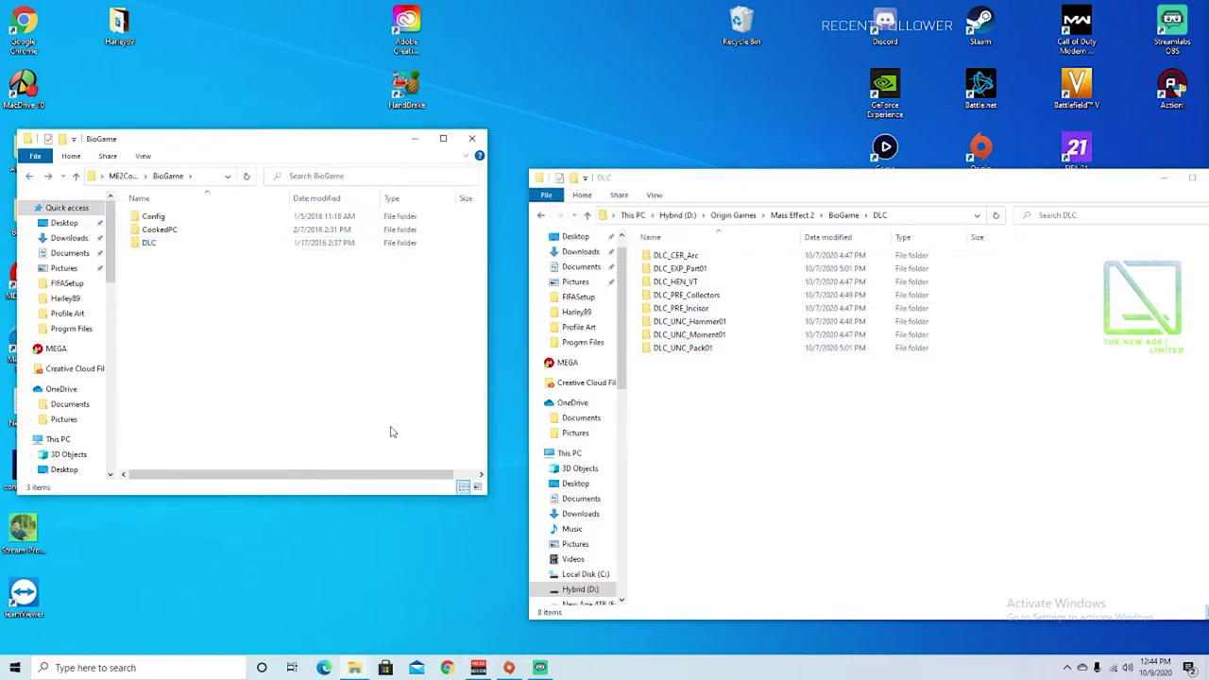
pyautogui.click(1000, 350)
pyautogui.moveTo(1141, 183); pyautogui.dragTo(1081, 182)
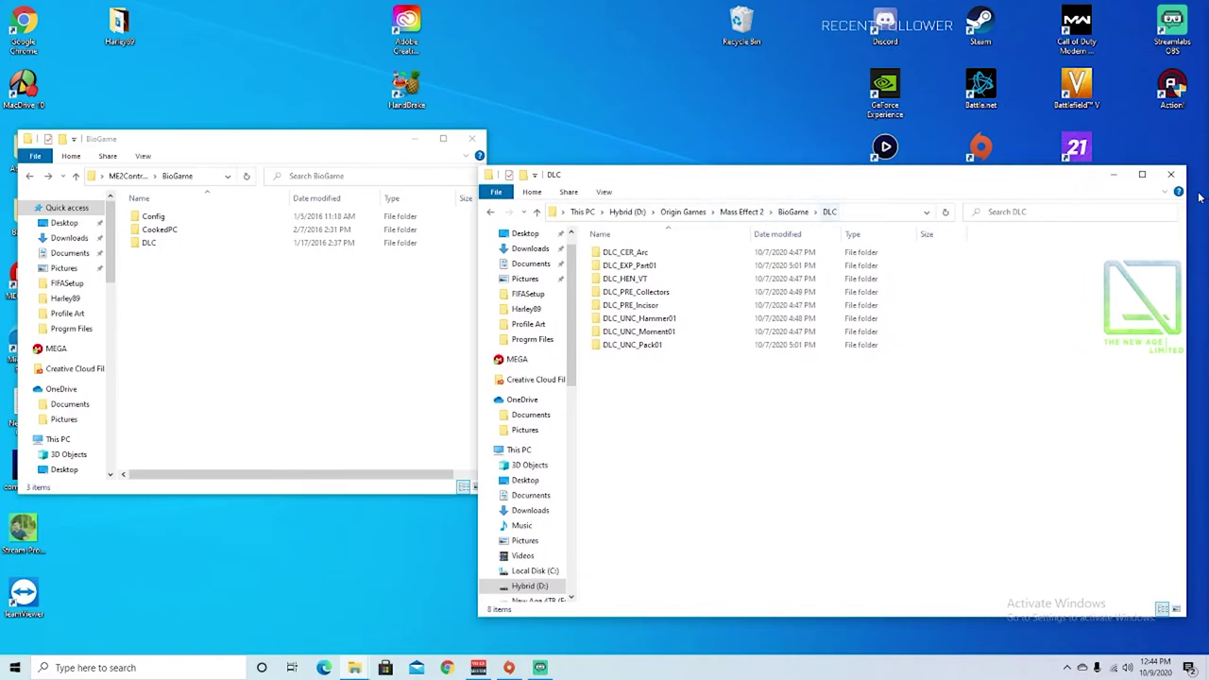
pyautogui.click(1170, 174)
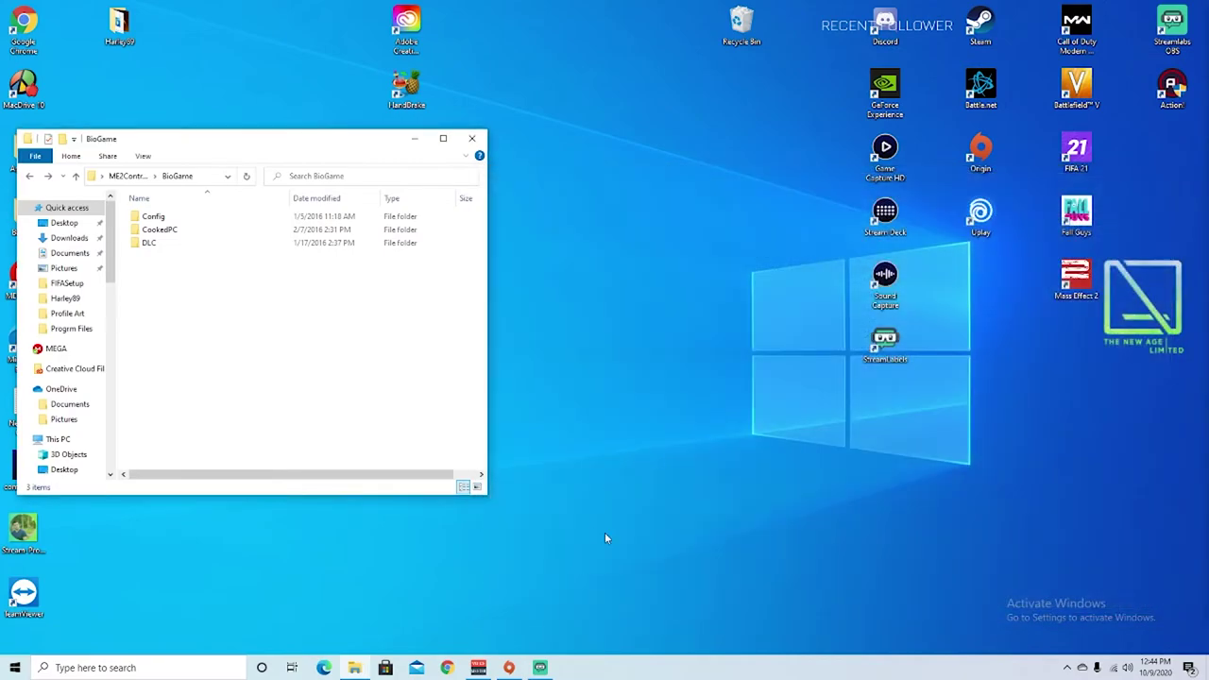
# In a new Explorer window, browse to Documents\BioWare\Mass Effect 2\BIOGame\Config
pyautogui.rightClick(355, 668)
pyautogui.click(354, 603)
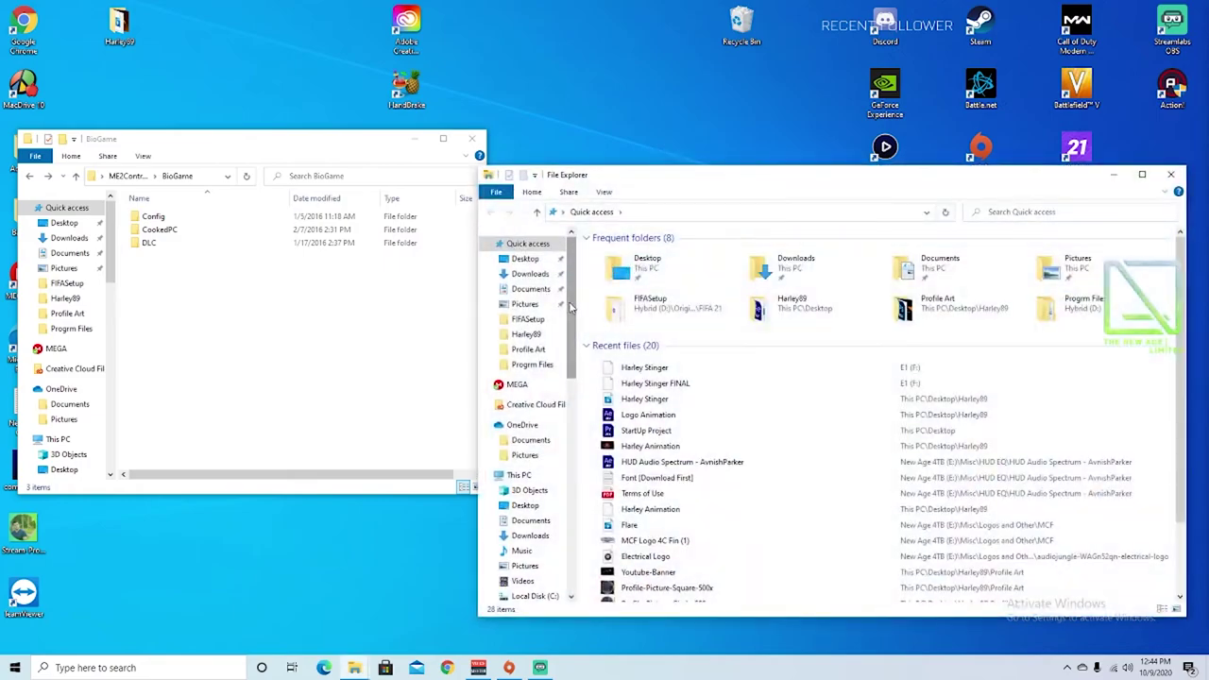
pyautogui.doubleClick(908, 269)
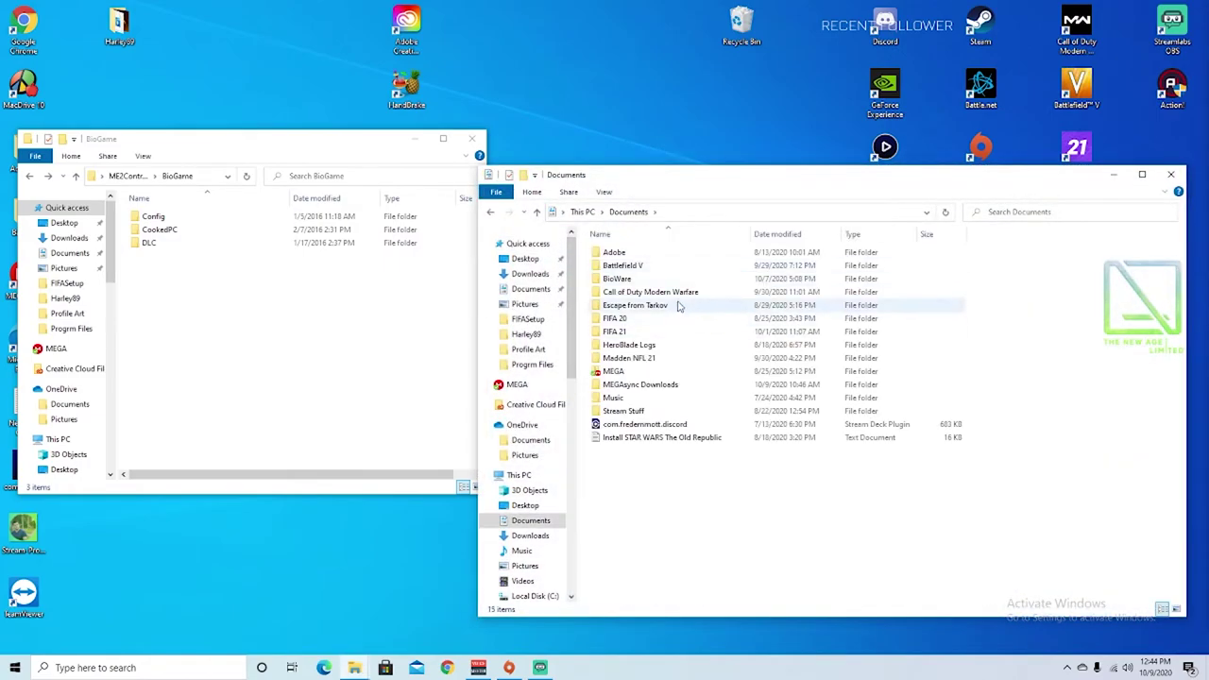
pyautogui.doubleClick(647, 279)
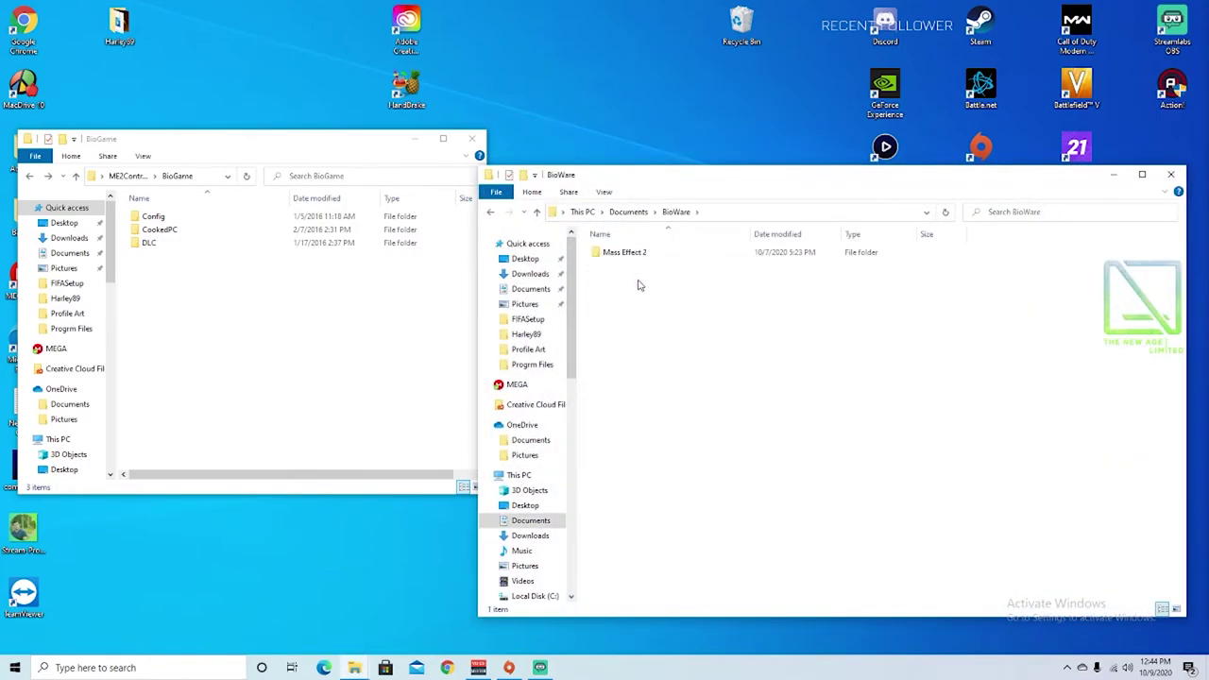
pyautogui.doubleClick(627, 254)
pyautogui.click(623, 270)
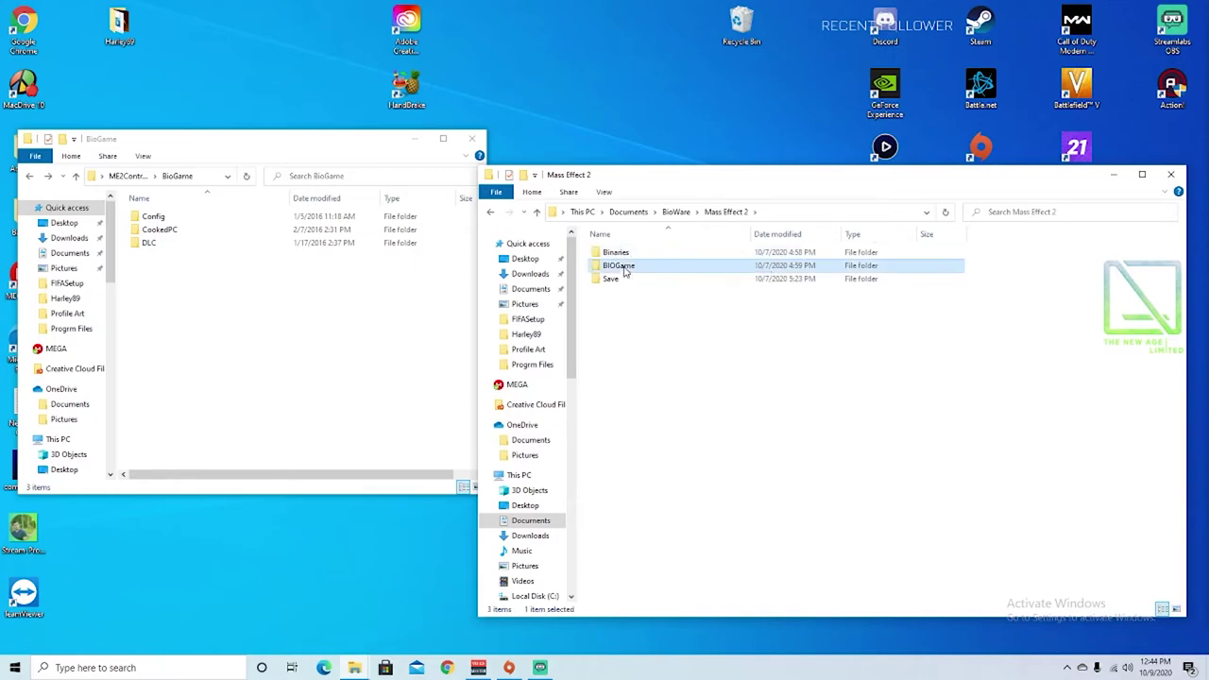
pyautogui.doubleClick(623, 269)
pyautogui.doubleClick(614, 252)
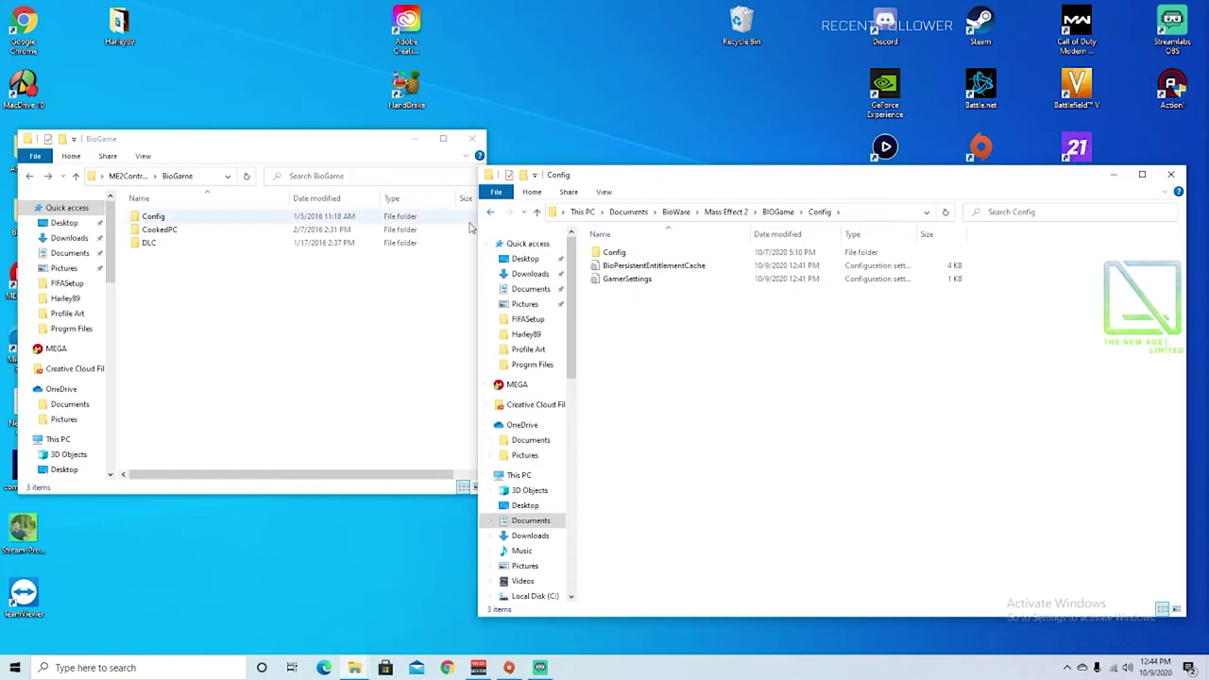
# Drag the mod's PC folder from its Config folder into the game's Config folder
pyautogui.doubleClick(160, 217)
pyautogui.moveTo(141, 225); pyautogui.dragTo(784, 406)
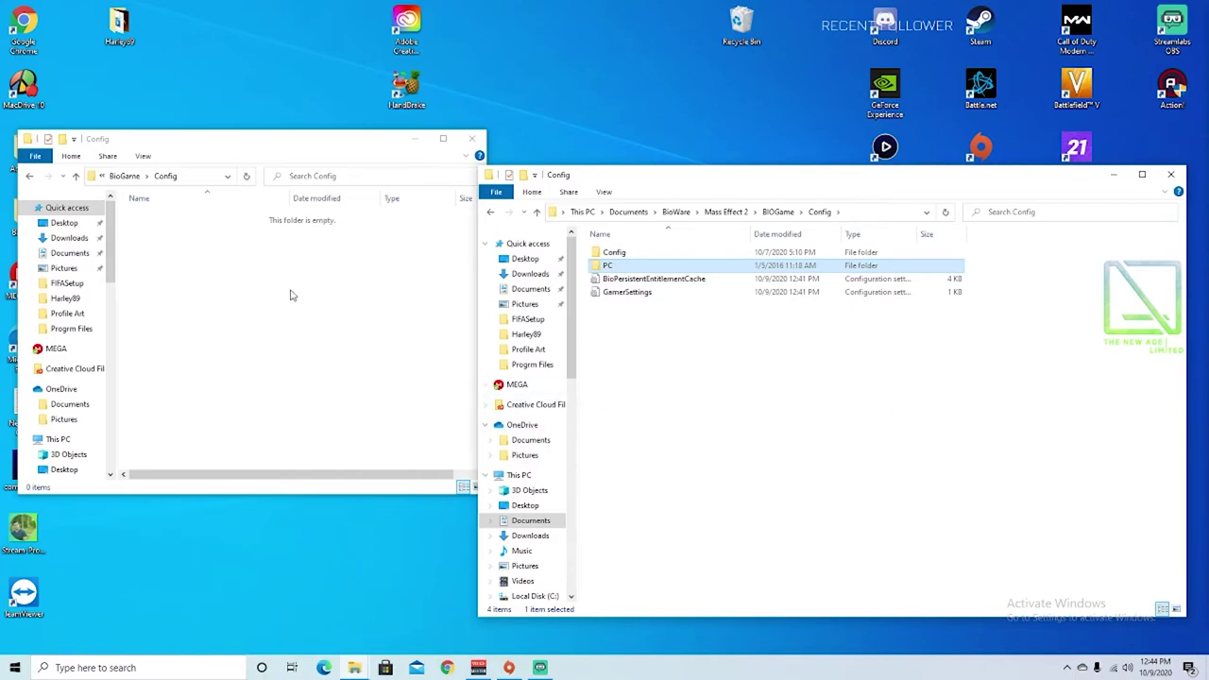
pyautogui.click(743, 412)
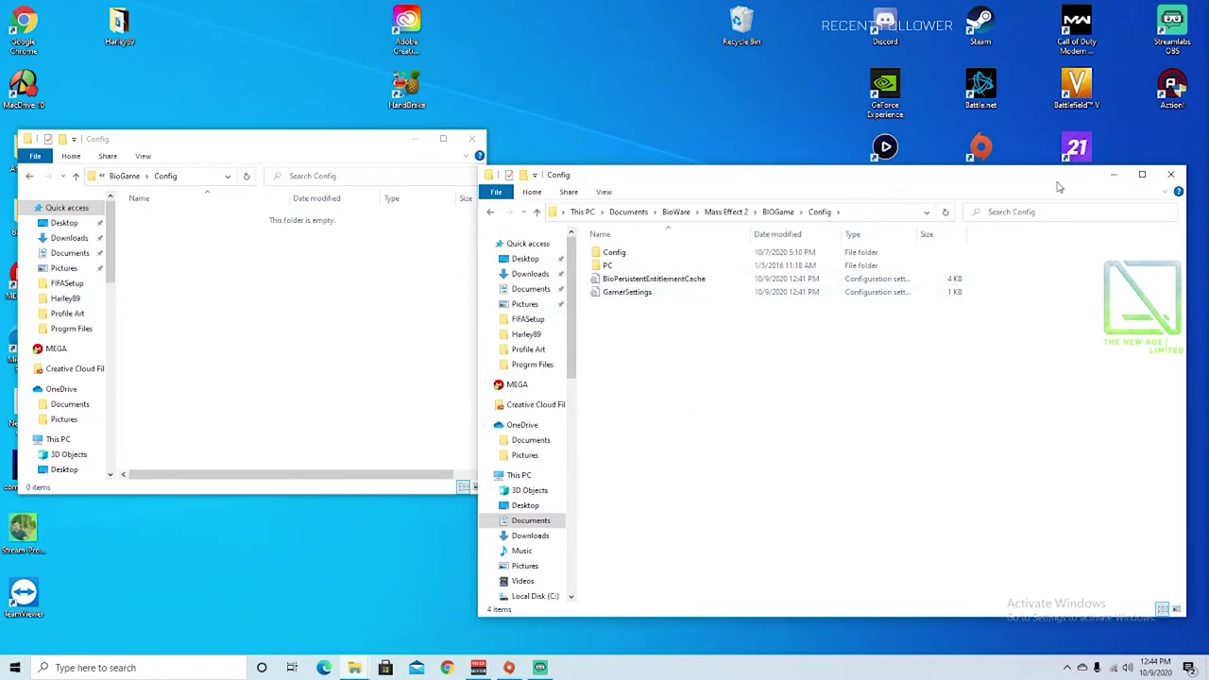
# Close both Config windows and arrange the ME2Controller NEW and OLD folders together on the desktop
pyautogui.click(1169, 174)
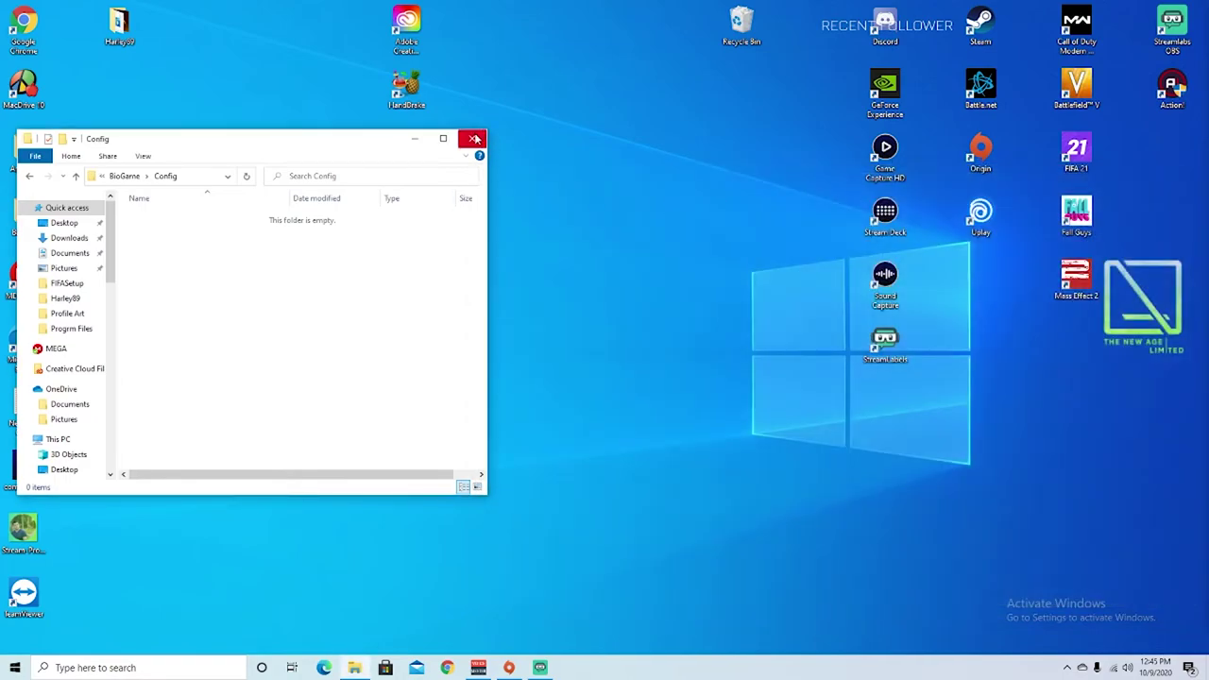
pyautogui.click(473, 140)
pyautogui.click(311, 281)
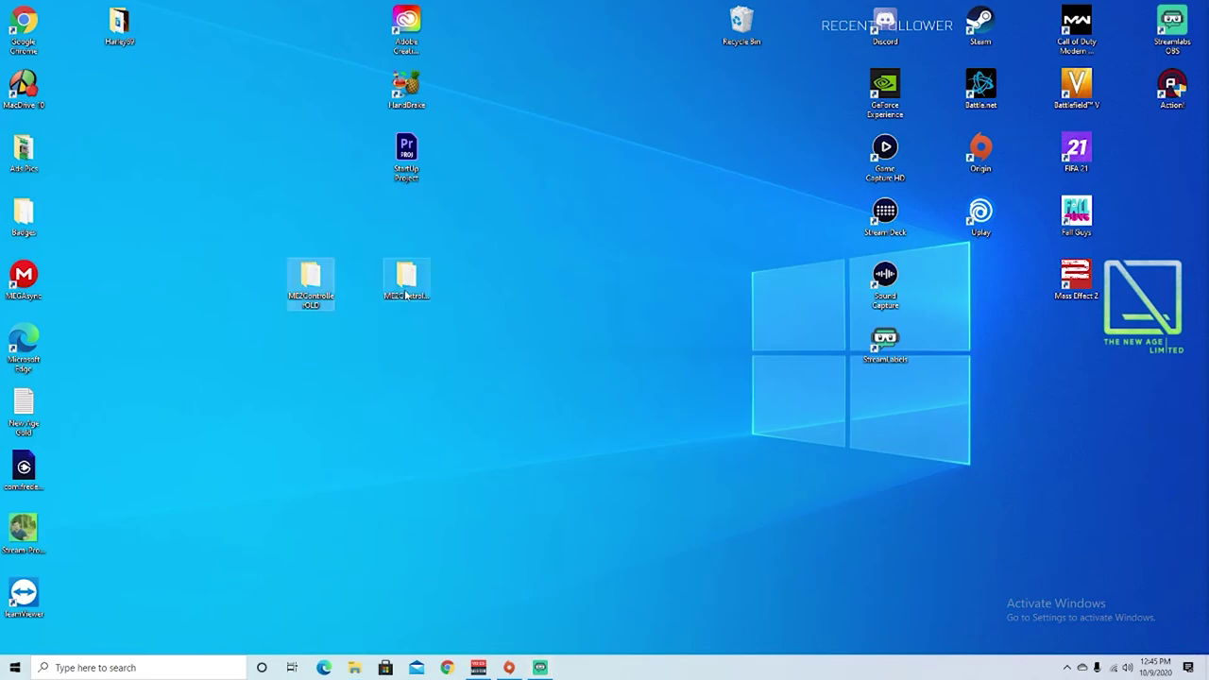
pyautogui.moveTo(406, 279); pyautogui.dragTo(216, 126)
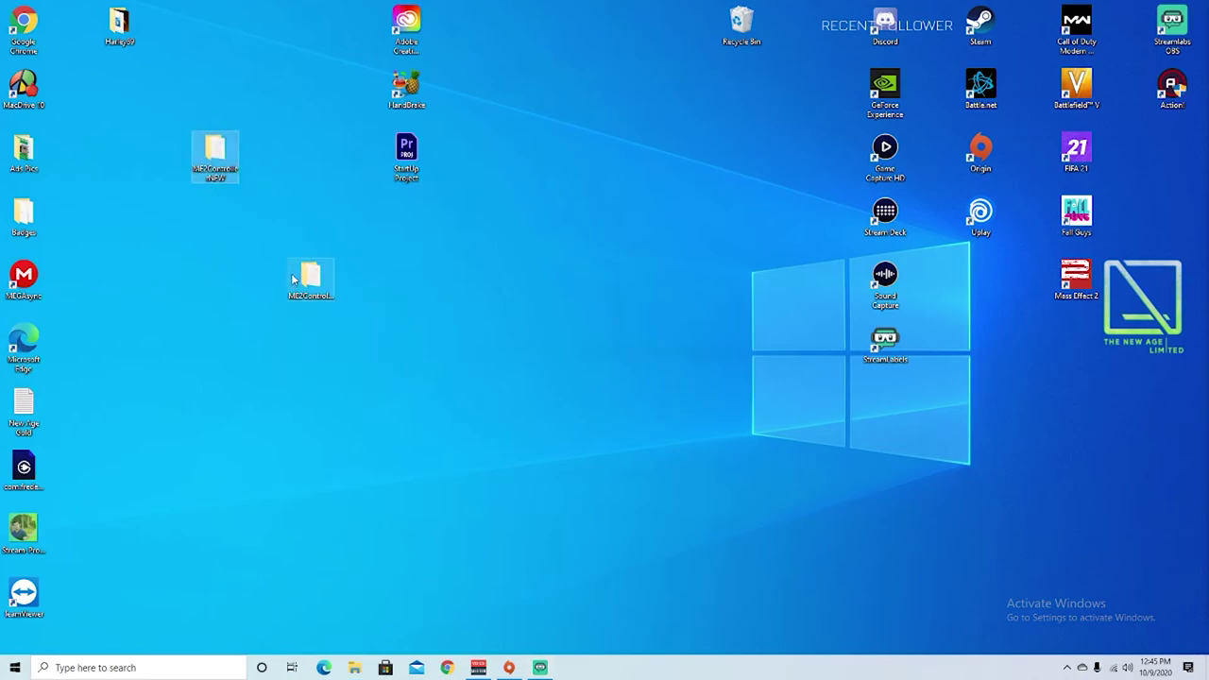
pyautogui.moveTo(294, 279); pyautogui.dragTo(250, 159)
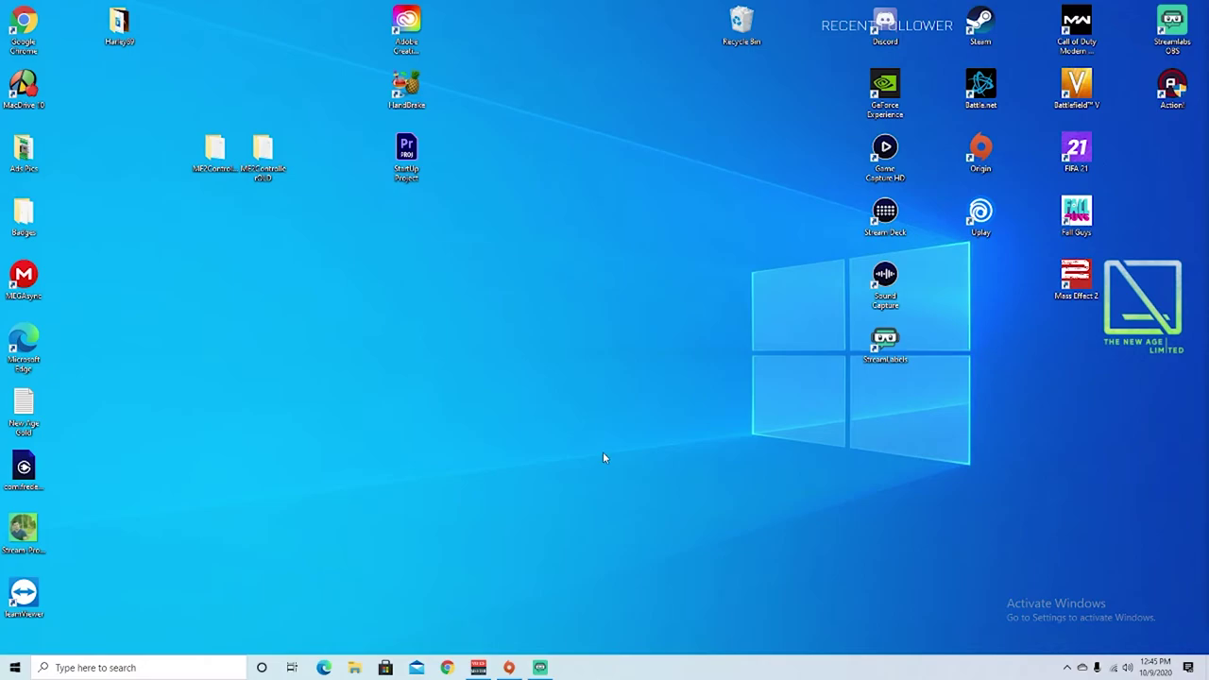
# Launch DS4Windows.exe from the Downloads\DS4Windows folder
pyautogui.click(352, 668)
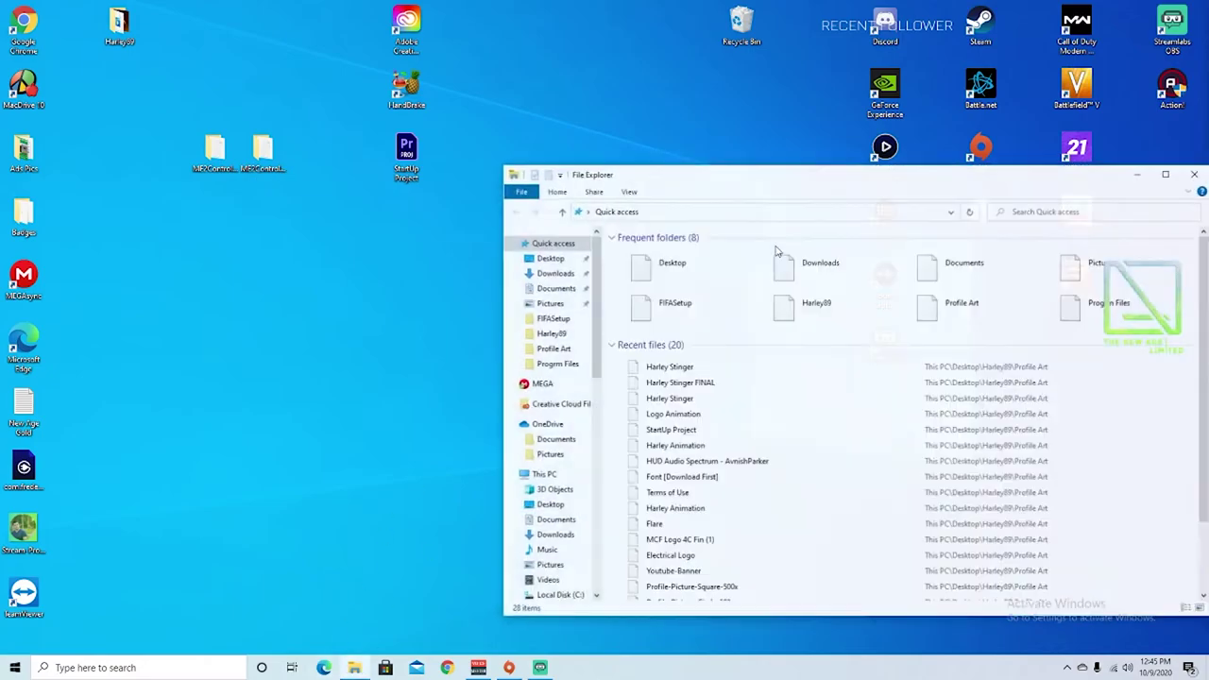
pyautogui.doubleClick(804, 271)
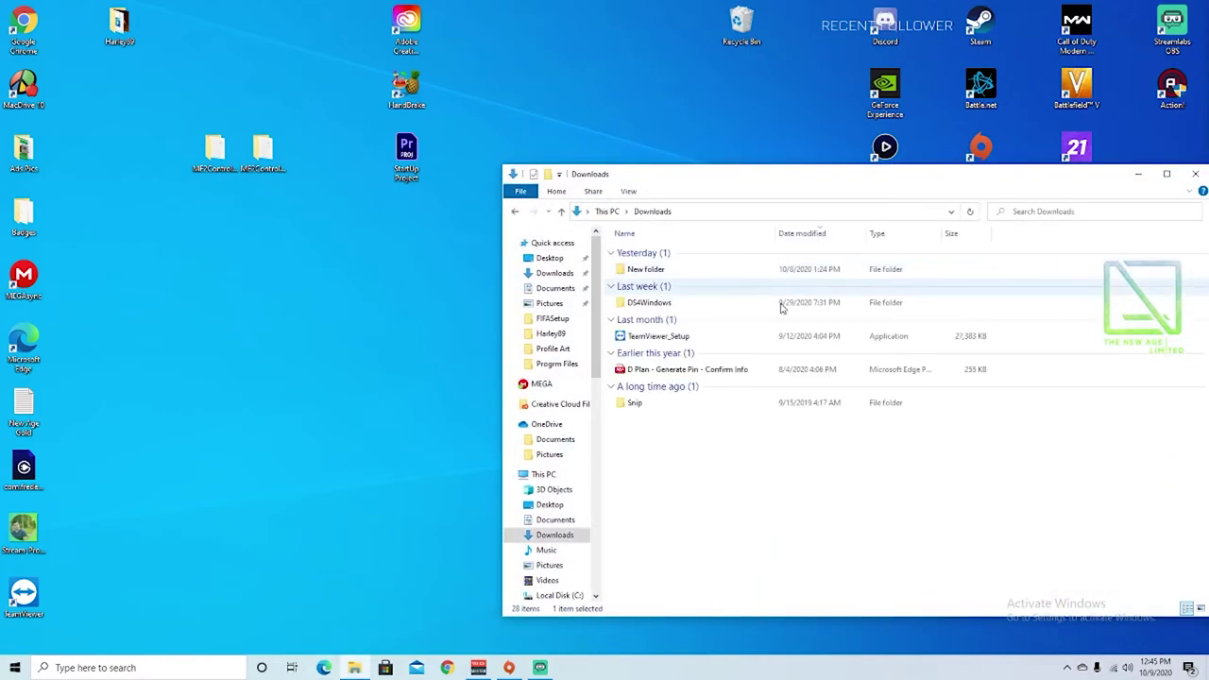
pyautogui.doubleClick(638, 302)
pyautogui.doubleClick(649, 266)
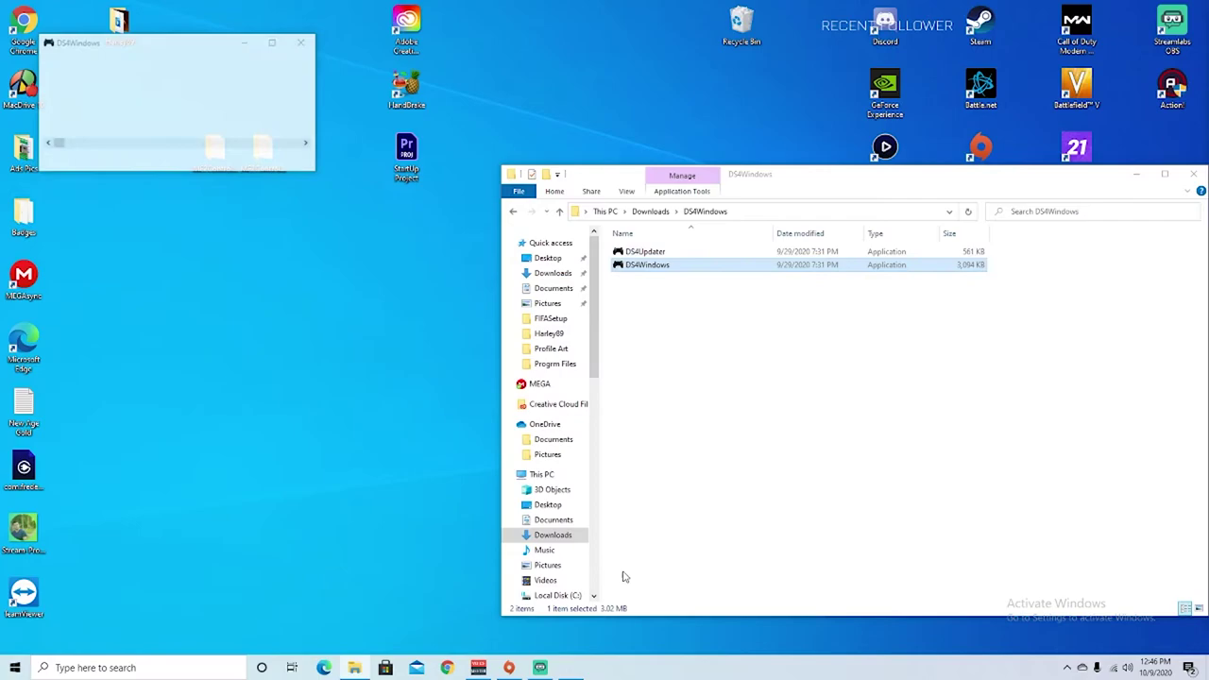
# Confirm the controller is connected in DS4Windows, minimize it to the tray, and close the folder window
pyautogui.click(60, 60)
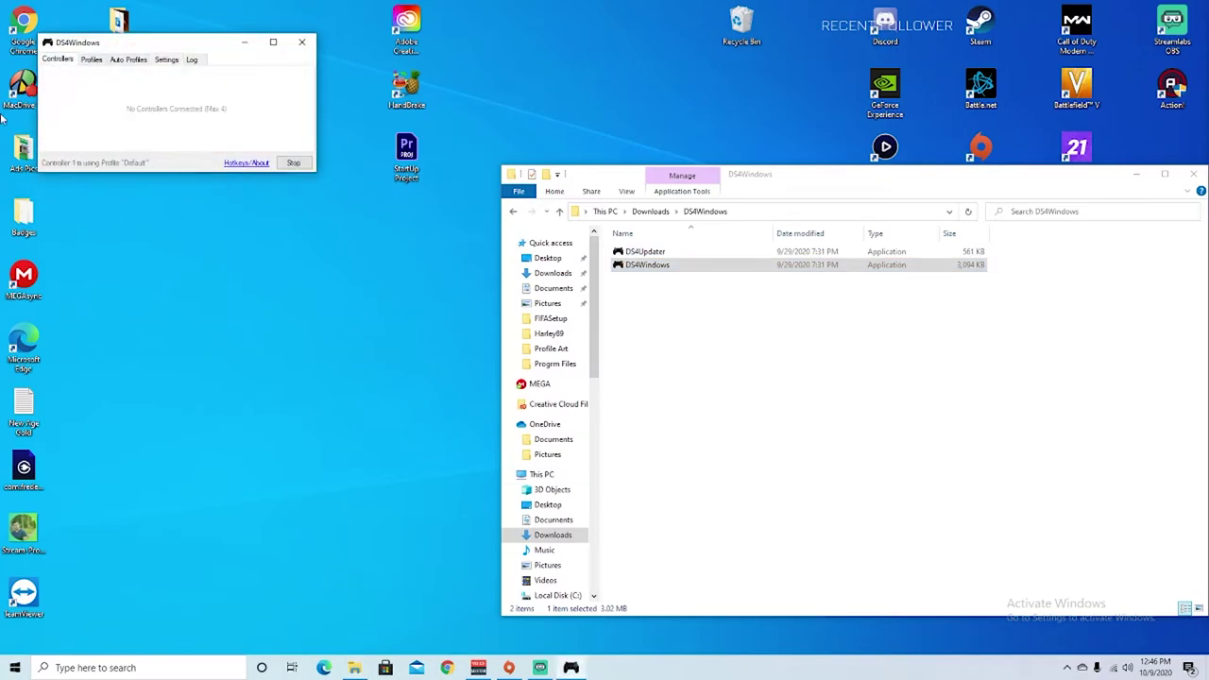
pyautogui.click(165, 60)
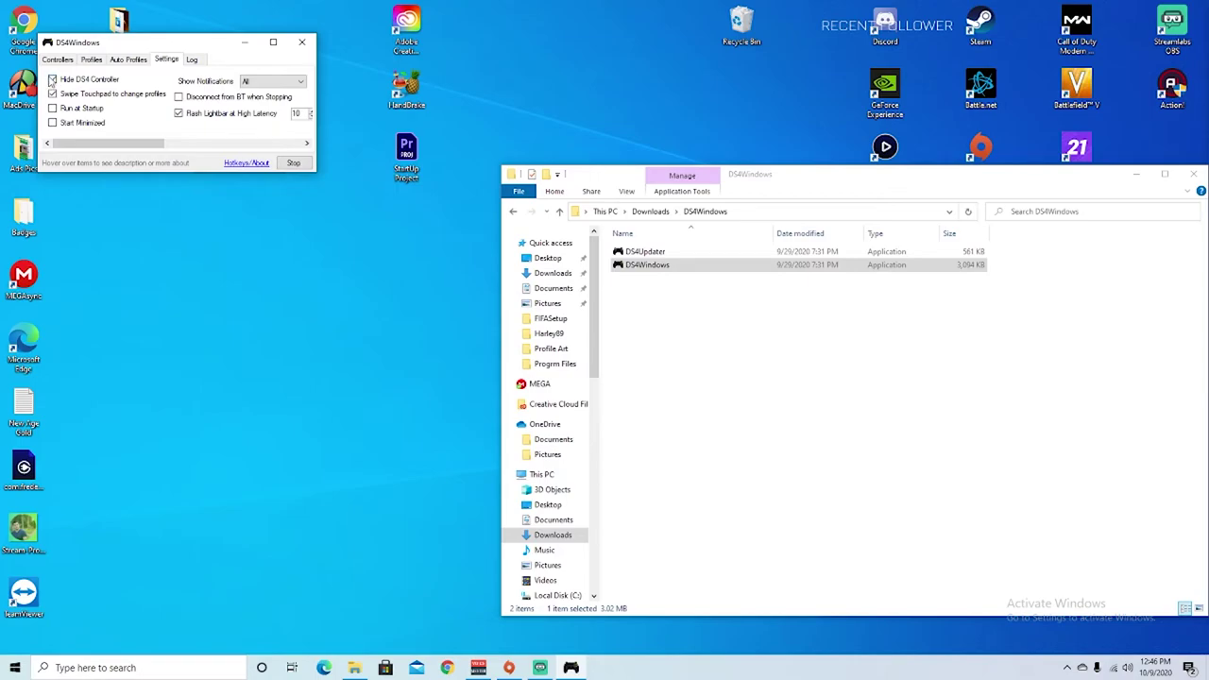
pyautogui.click(58, 59)
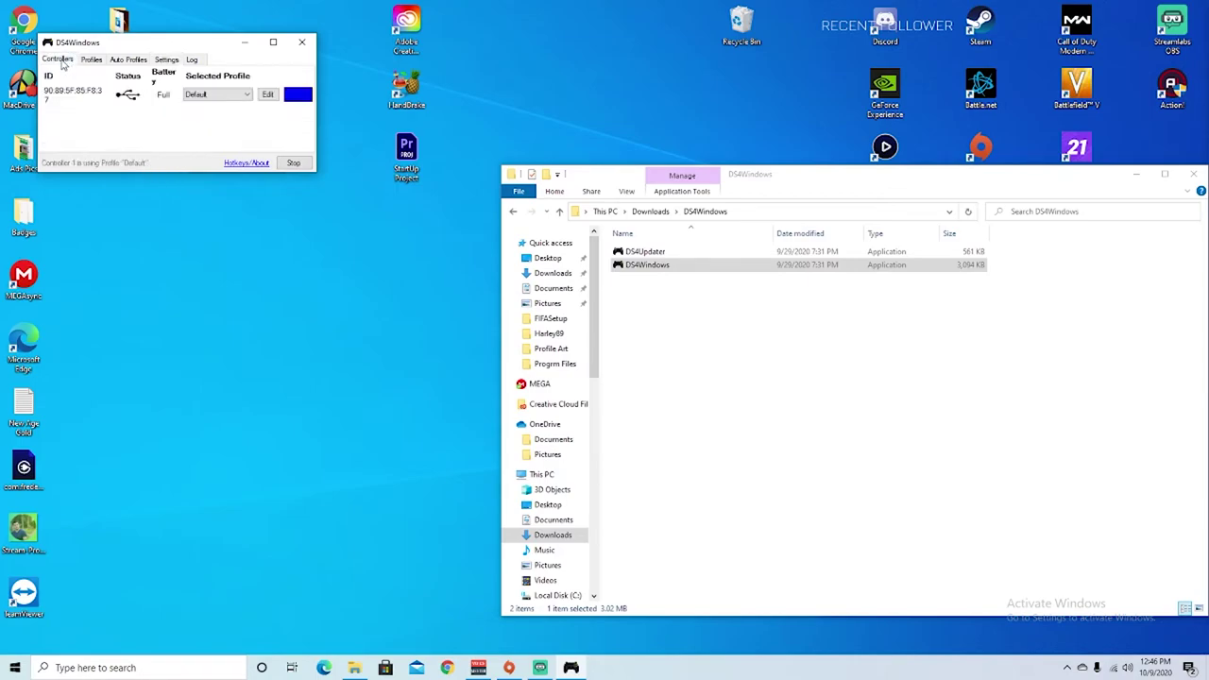
pyautogui.click(244, 43)
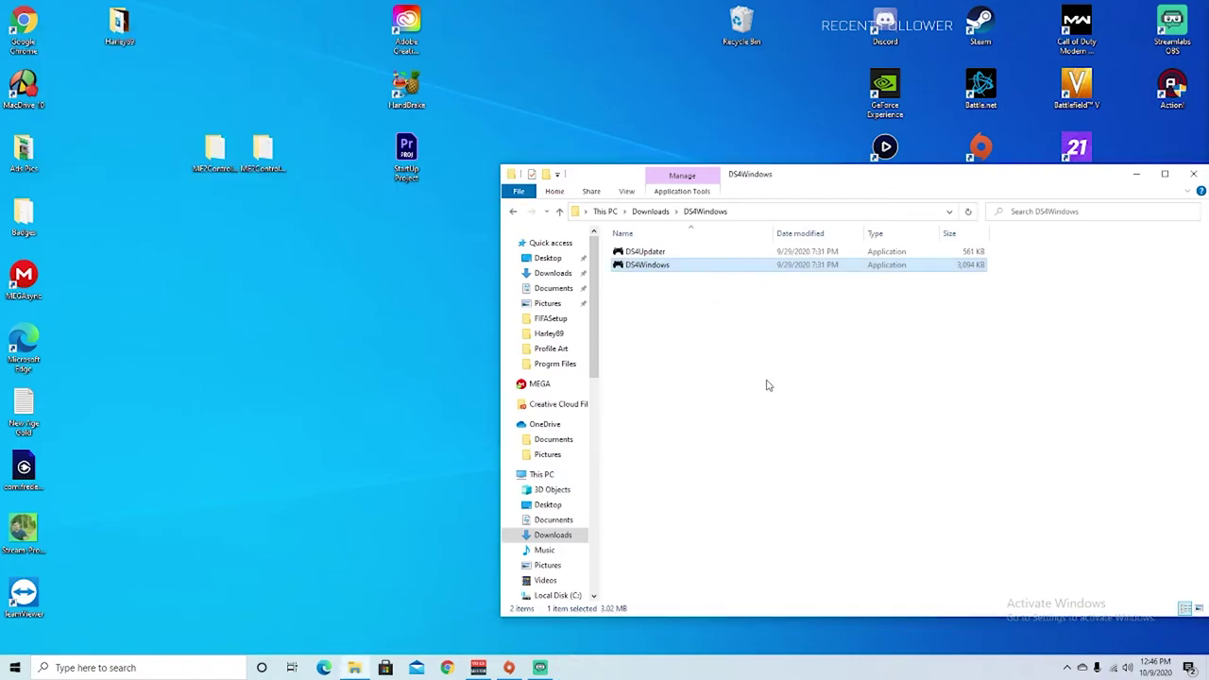
pyautogui.click(766, 384)
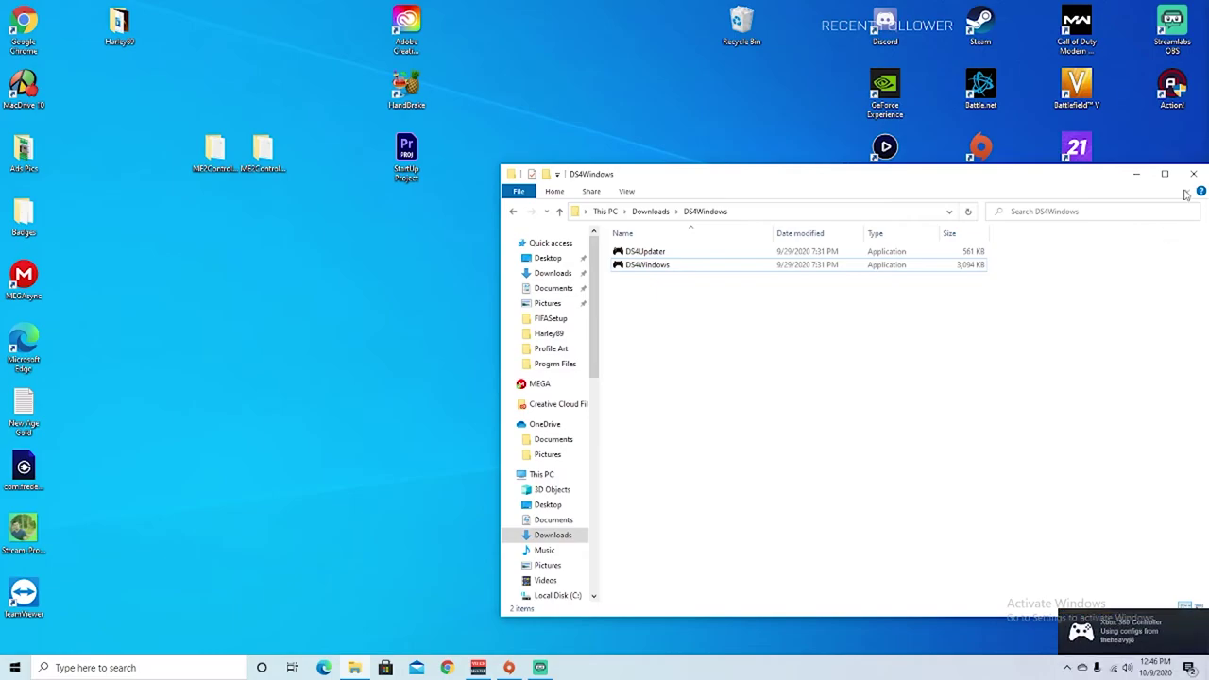
pyautogui.click(1067, 667)
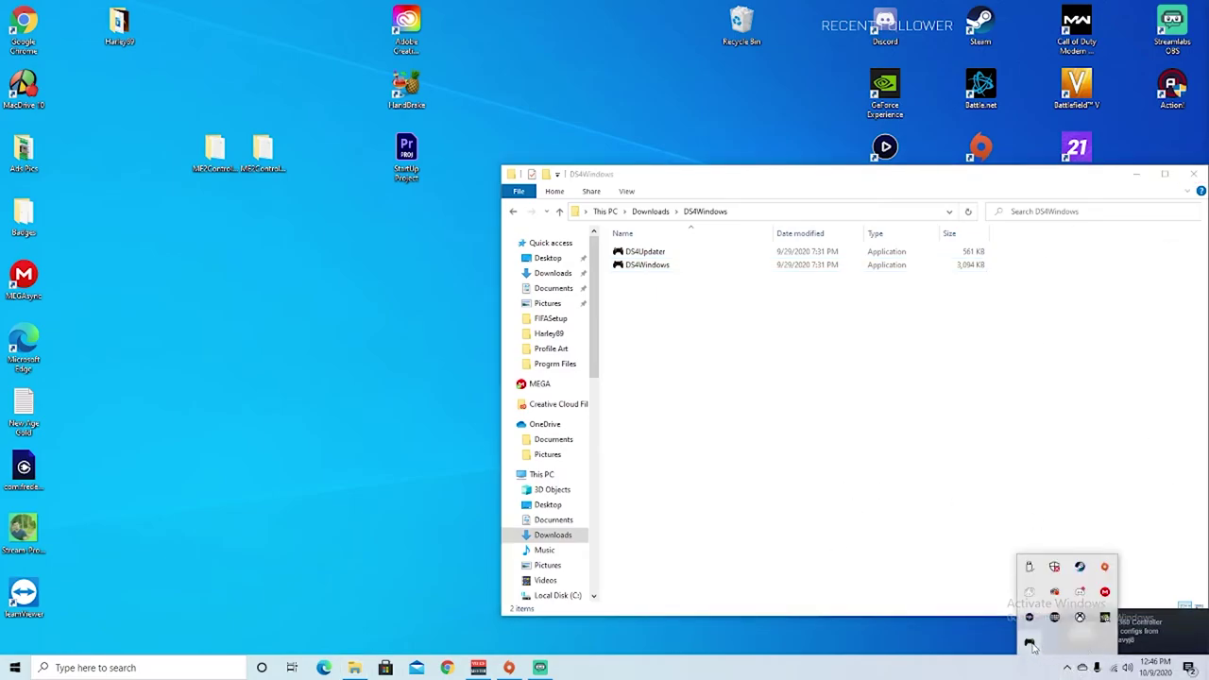
pyautogui.click(951, 534)
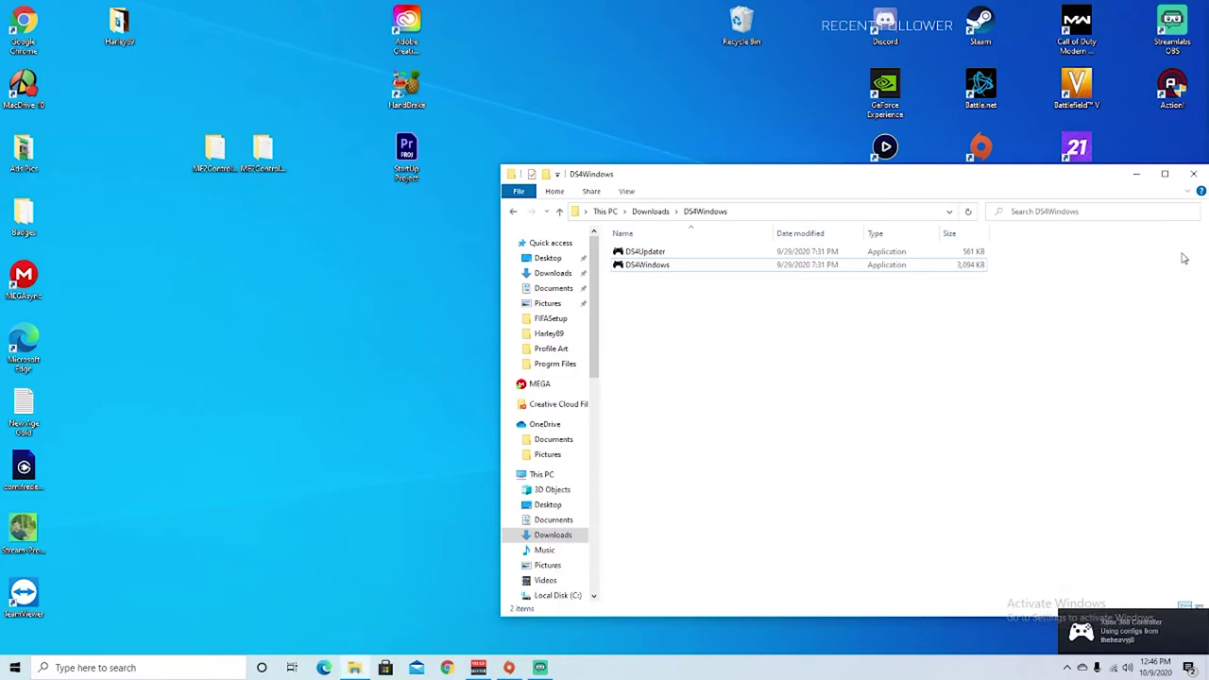
pyautogui.click(1191, 176)
# Run Mass Effect 2 as administrator, get past the title screen, and choose New Game
pyautogui.rightClick(1076, 284)
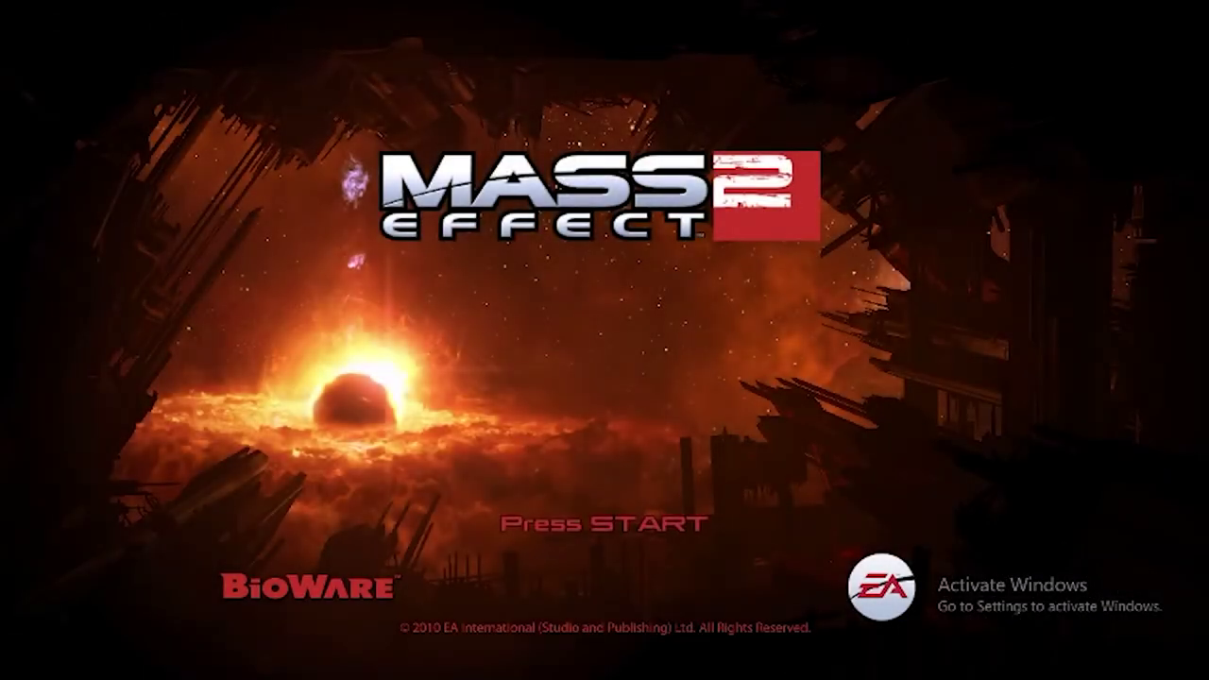
pyautogui.press('Return')
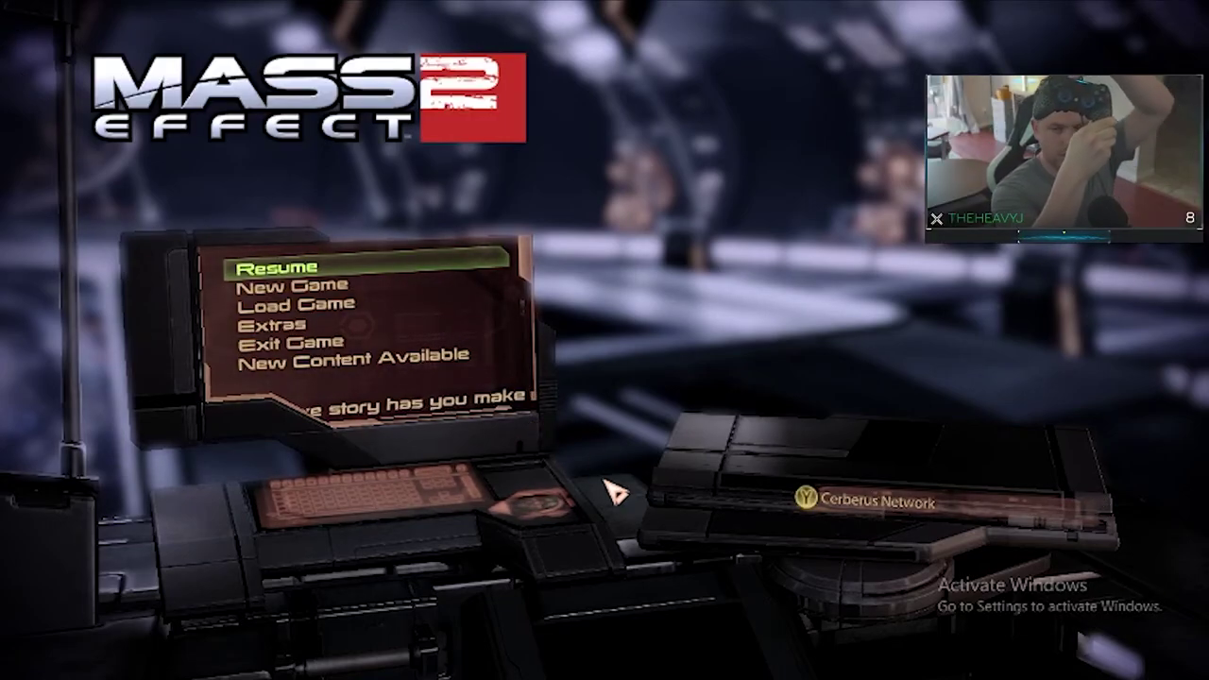
pyautogui.press('Down')
pyautogui.press('Down')
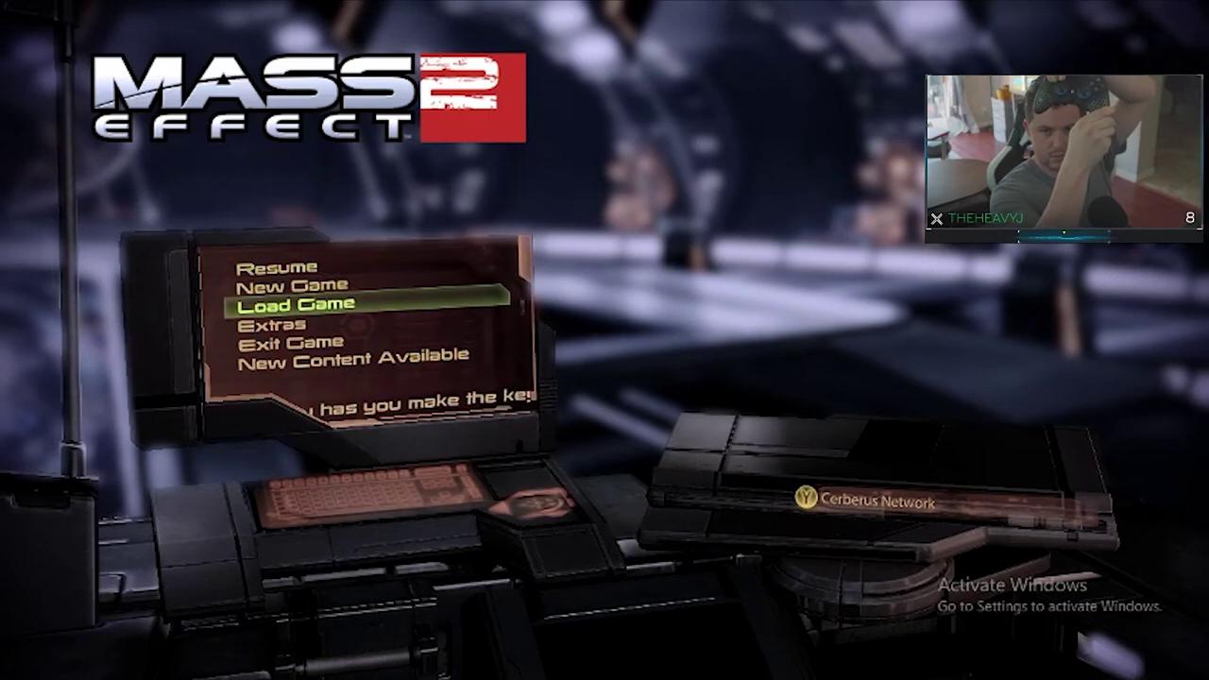
pyautogui.press('Up')
pyautogui.press('Up')
pyautogui.press('Down')
pyautogui.press('Return')
pyautogui.press('Return')
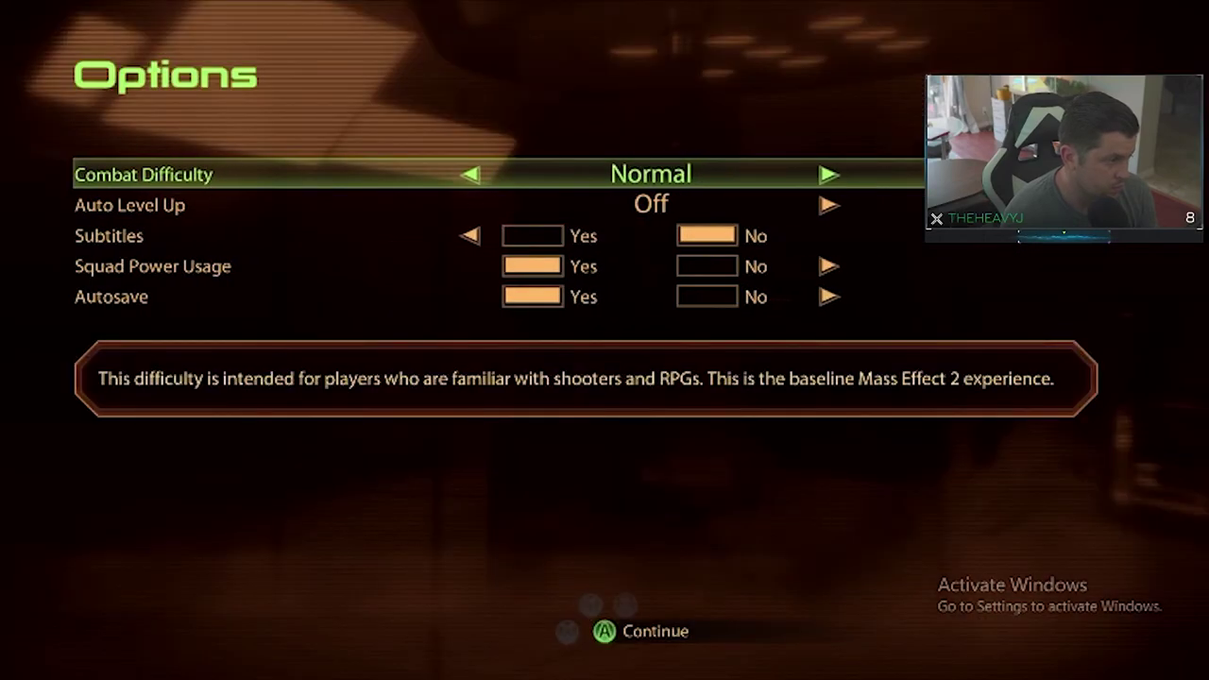
pyautogui.press('Down')
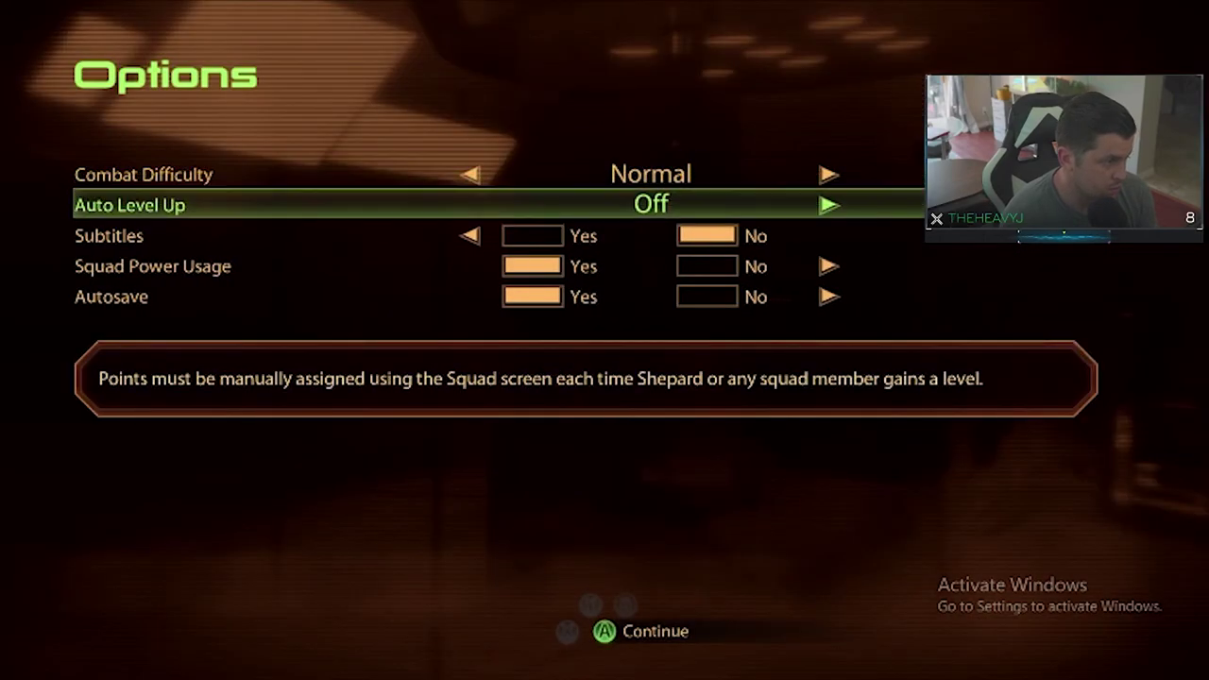